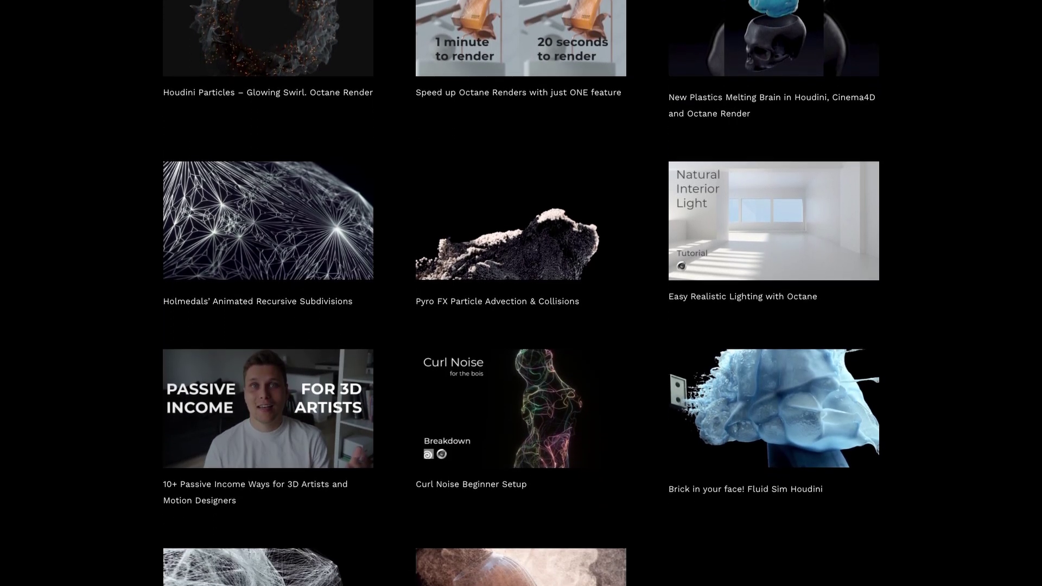
Scroll the portfolio down to the last tutorial row, ending with Particle Powder Paint FX
scroll(518, 293, "down", 4)
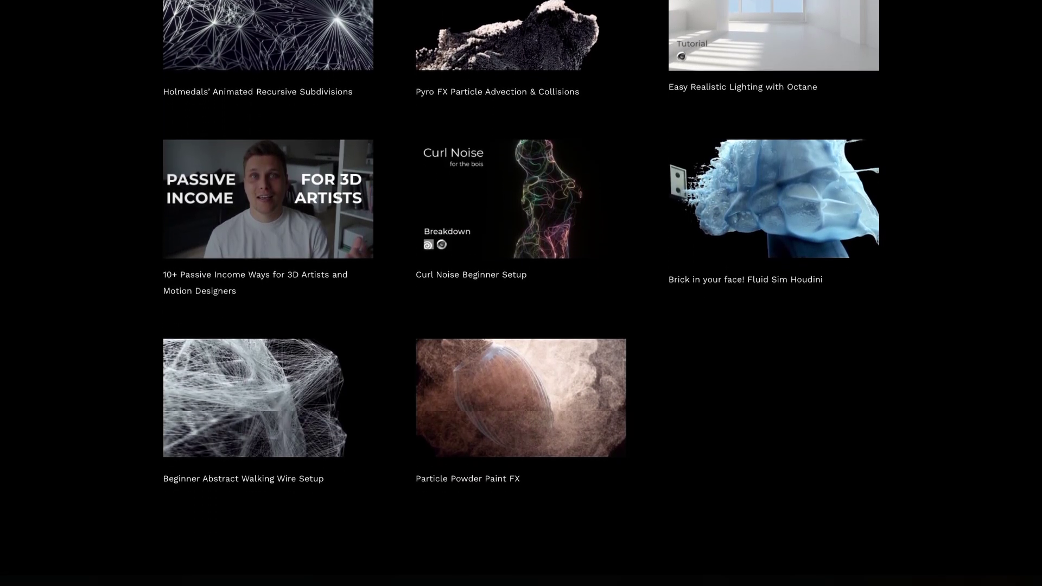
scroll(518, 293, "down", 1)
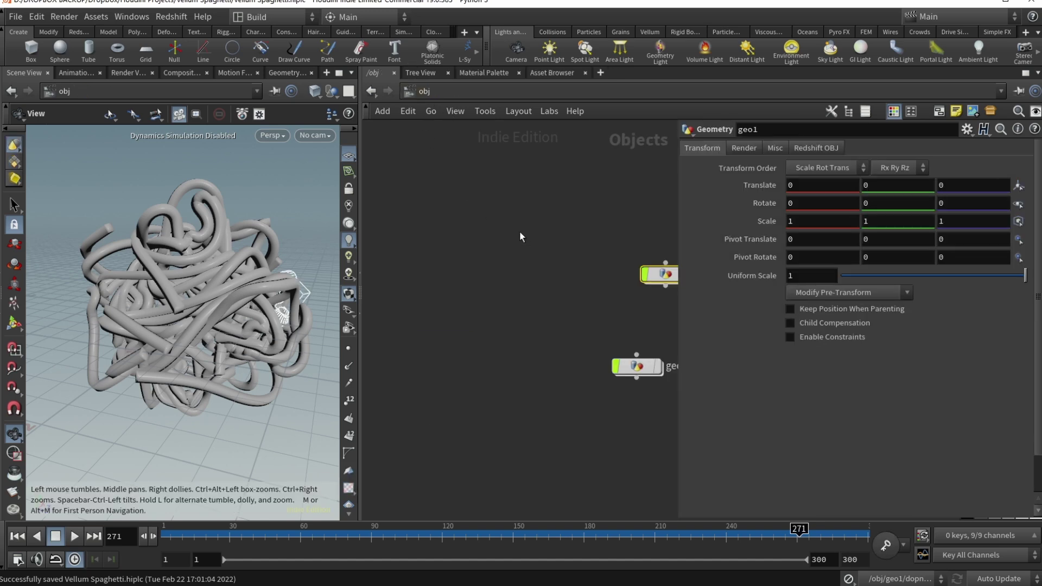
Place geo2 beside geo1, hide the spaghetti object, and enter geo2's network
mouse_move(544, 325)
middle_mouse_down()
mouse_move(482, 322)
mouse_move(537, 321)
middle_mouse_up()
left_click_drag(498, 353, 631, 261)
middle_click_drag(630, 261, 582, 263)
left_click(495, 258)
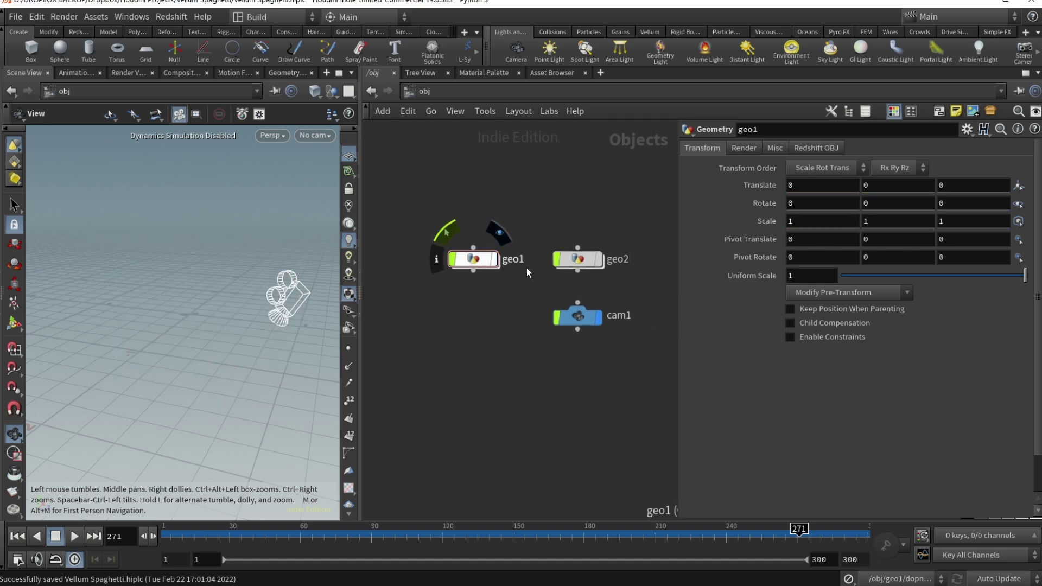
double_click(595, 263)
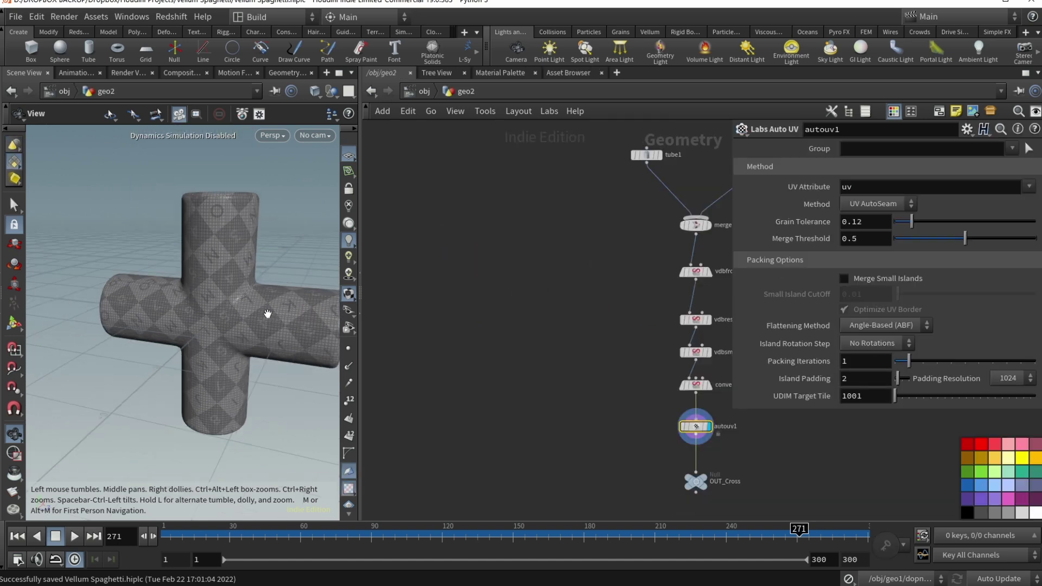
Display tube1, then tube2, then the merged cross of both tubes
left_click(516, 206)
left_click(630, 206)
left_click(616, 207)
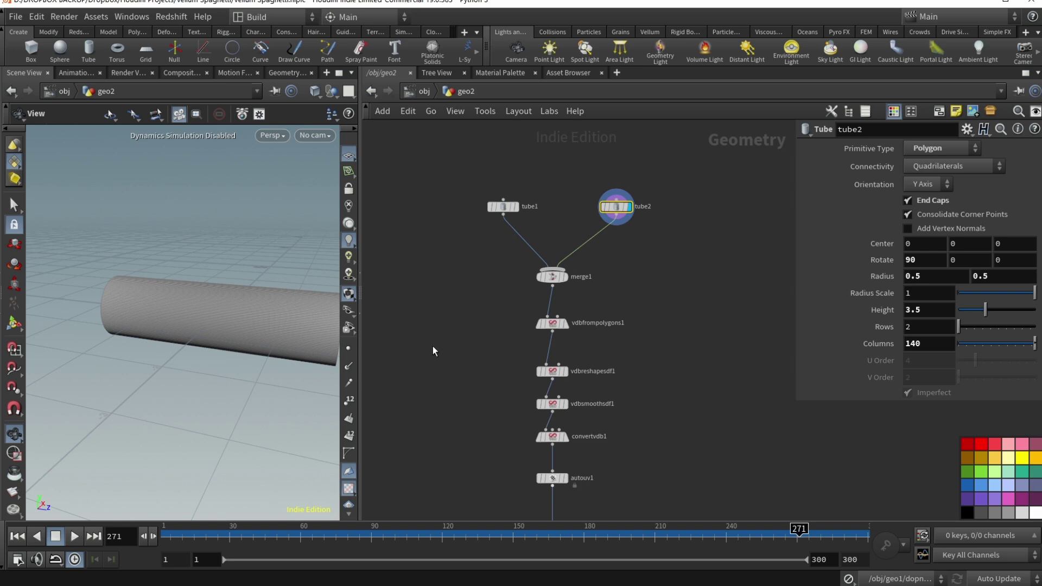
left_click(564, 276)
mouse_move(201, 309)
left_mouse_down()
mouse_move(255, 296)
mouse_move(251, 316)
mouse_move(189, 312)
left_mouse_up()
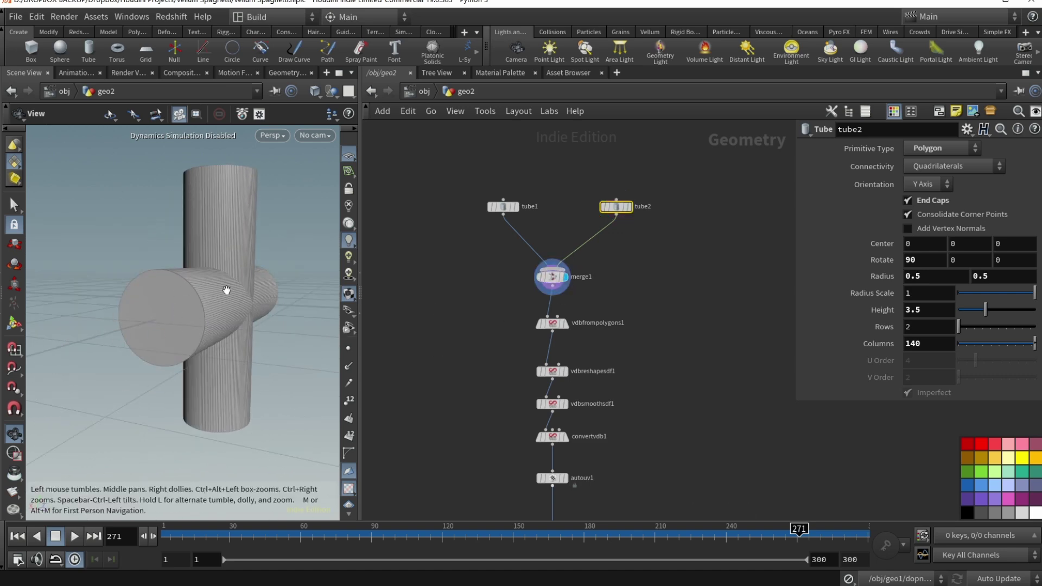
mouse_move(244, 268)
left_mouse_down()
mouse_move(247, 303)
mouse_move(244, 268)
left_mouse_up()
Step through the VDB from-polygons, reshape, smooth and convert nodes to the thickened polygon cross
left_click(564, 325)
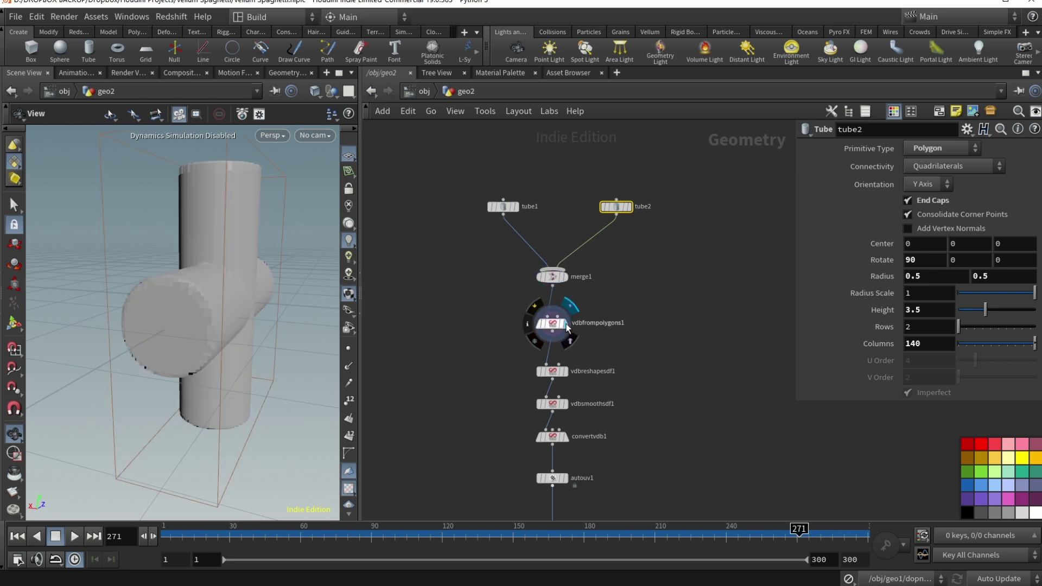
left_click(550, 326)
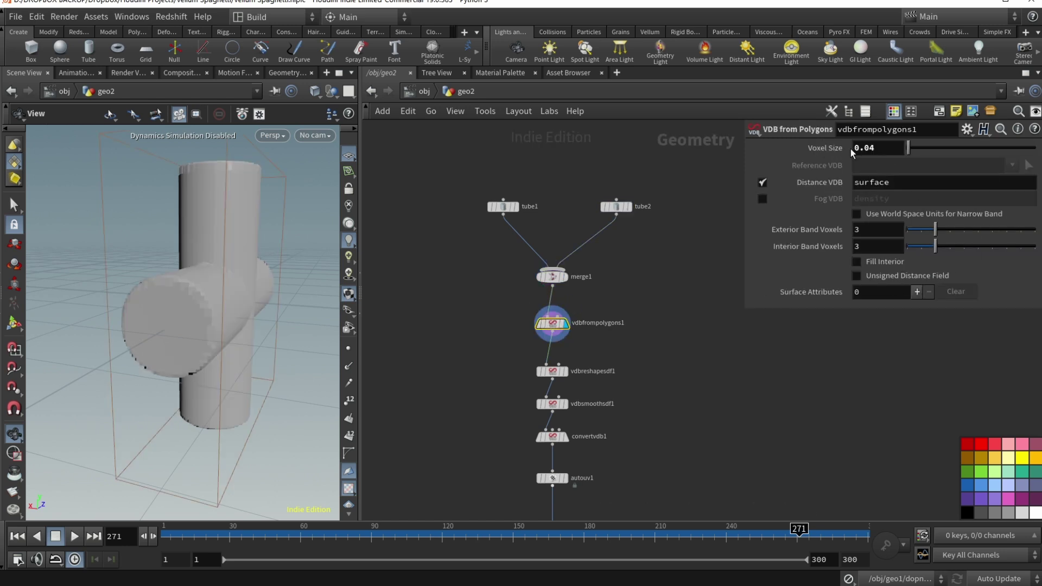
left_click(561, 371)
left_click(565, 371)
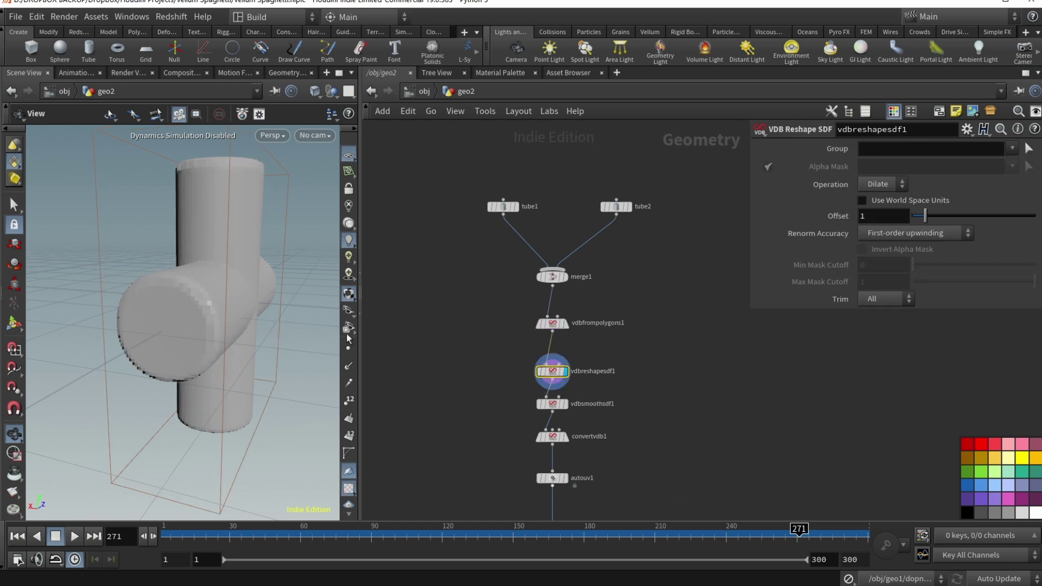
left_click(565, 403)
left_click(567, 437)
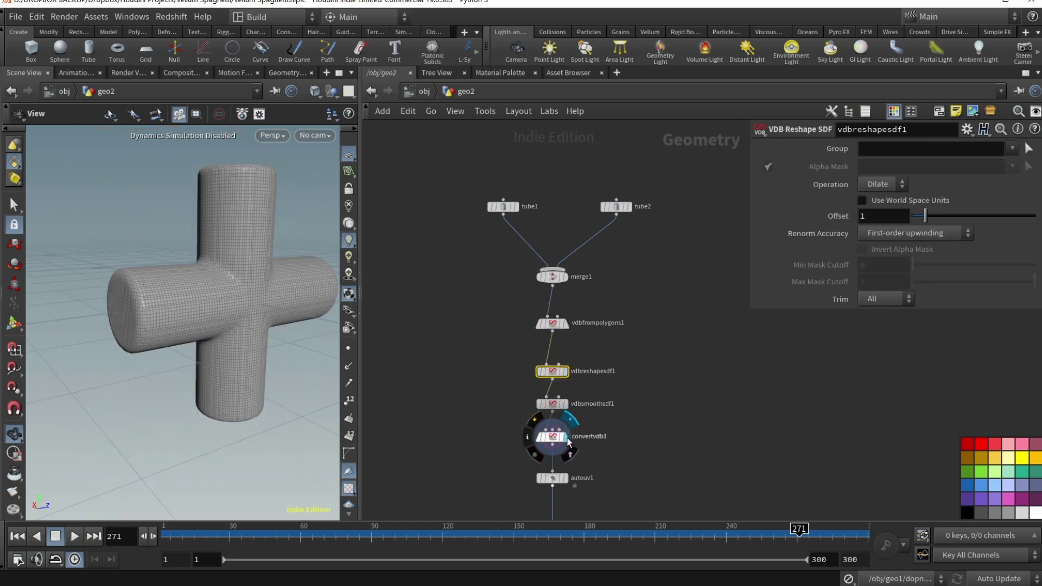
left_click(551, 438)
middle_click_drag(630, 461, 635, 406)
left_click(559, 425)
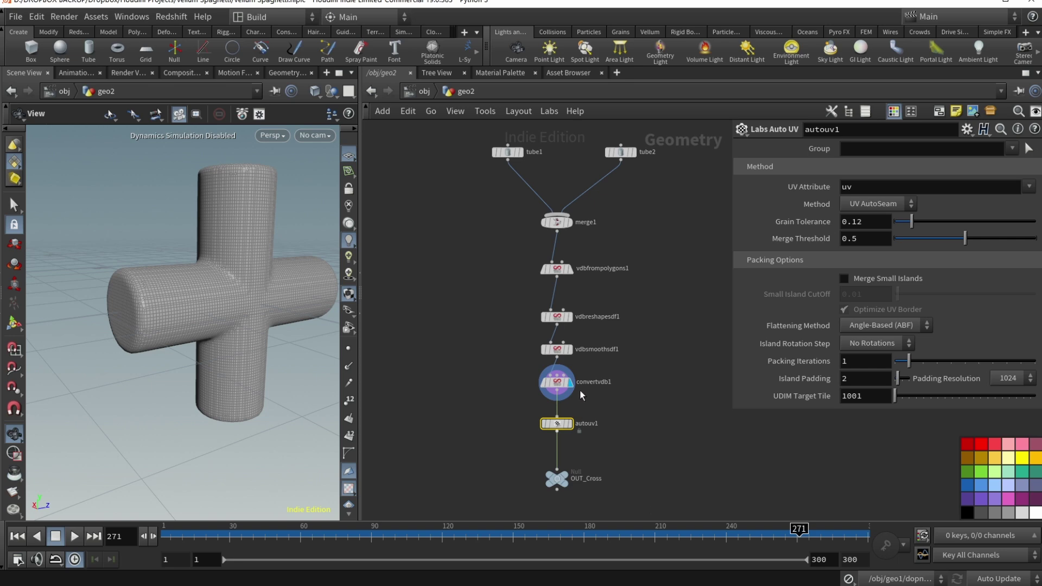
Display autouv1 to show the cross with its UV checker pattern
left_click_drag(556, 423, 556, 428)
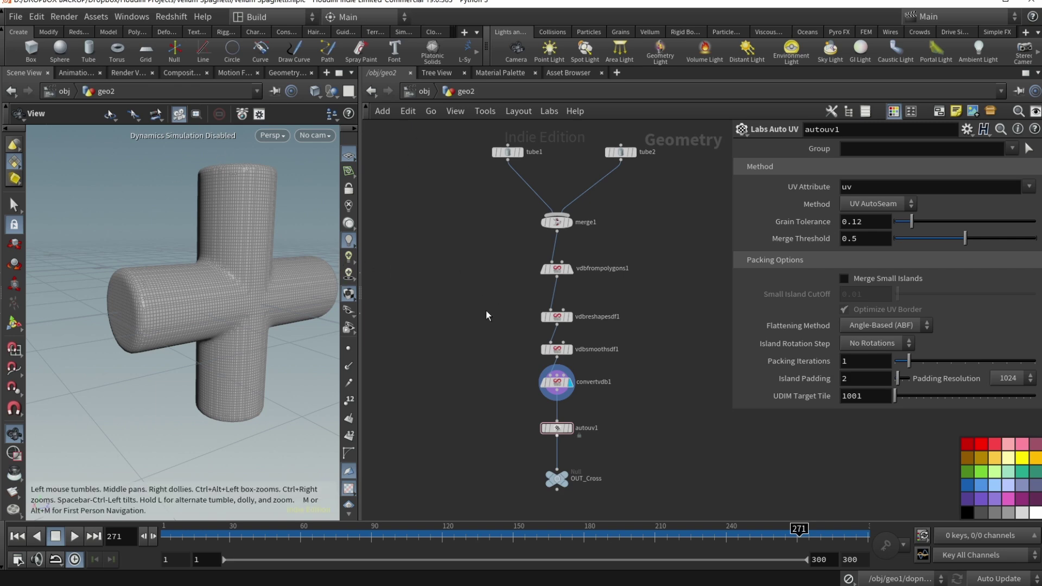
mouse_move(561, 435)
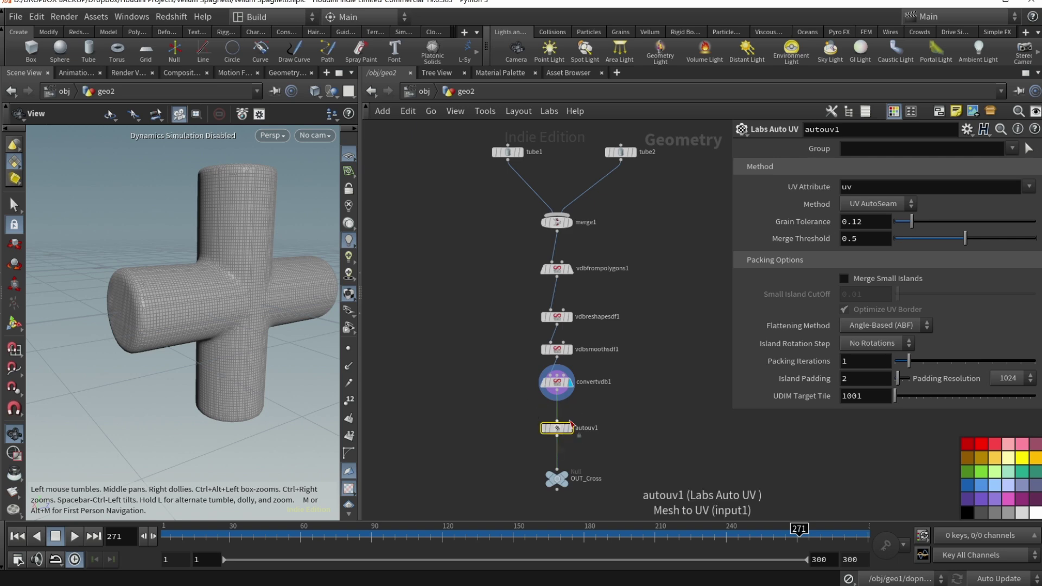
left_click(570, 428)
mouse_move(198, 286)
left_mouse_down()
mouse_move(144, 263)
mouse_move(216, 302)
mouse_move(256, 223)
mouse_move(204, 215)
mouse_move(197, 283)
mouse_move(233, 279)
mouse_move(197, 296)
mouse_move(234, 273)
mouse_move(212, 235)
mouse_move(207, 283)
left_mouse_up()
Select the OUT_Cross null and view the textured cross from a three-quarter angle
middle_click_drag(556, 475, 551, 412)
left_click(562, 415)
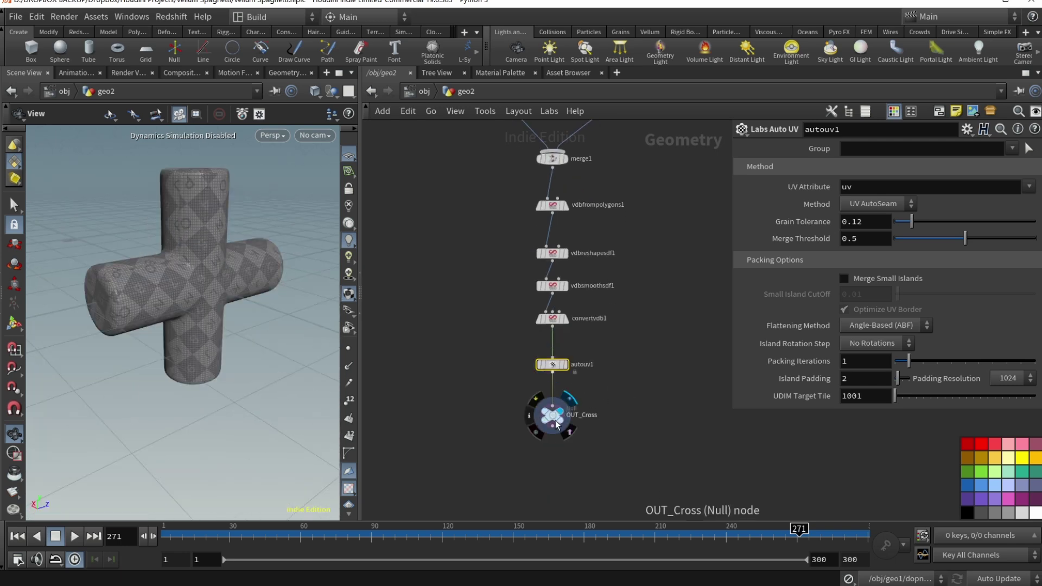
left_click_drag(214, 303, 217, 260)
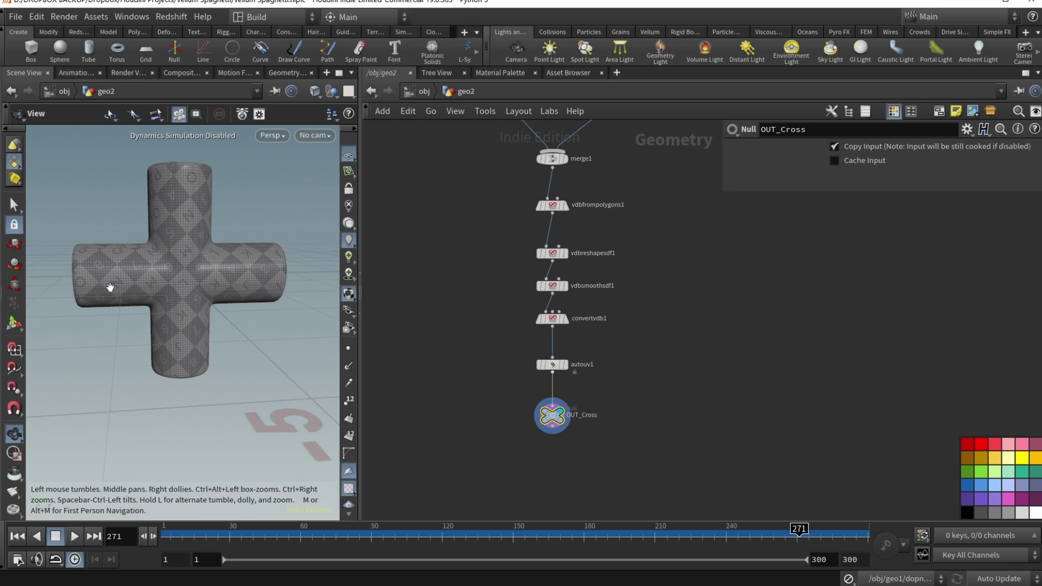
left_click_drag(127, 289, 304, 285)
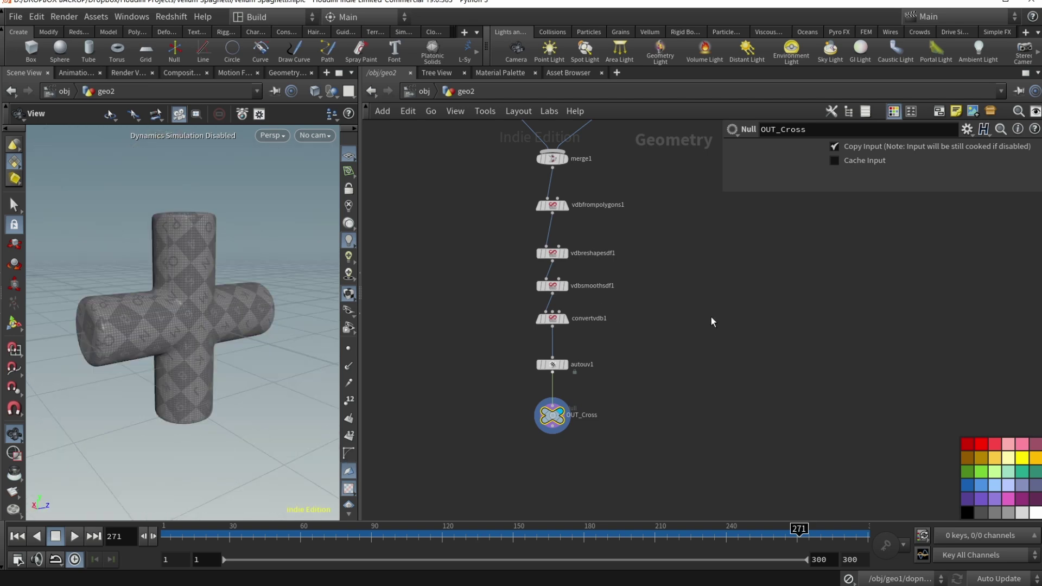
Return to /obj and enter geo1's simulation network
left_click(424, 91)
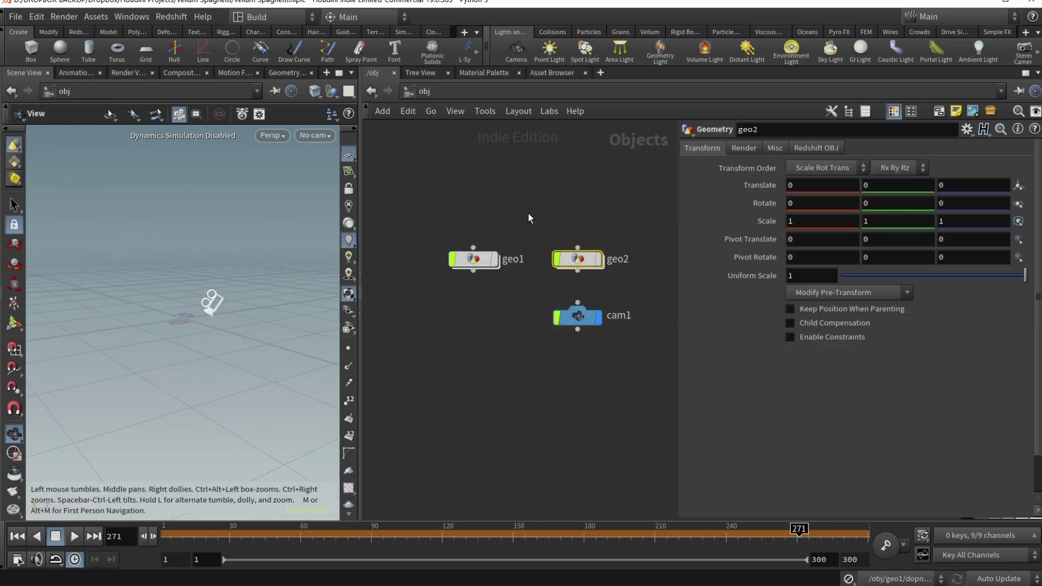
left_click(480, 260)
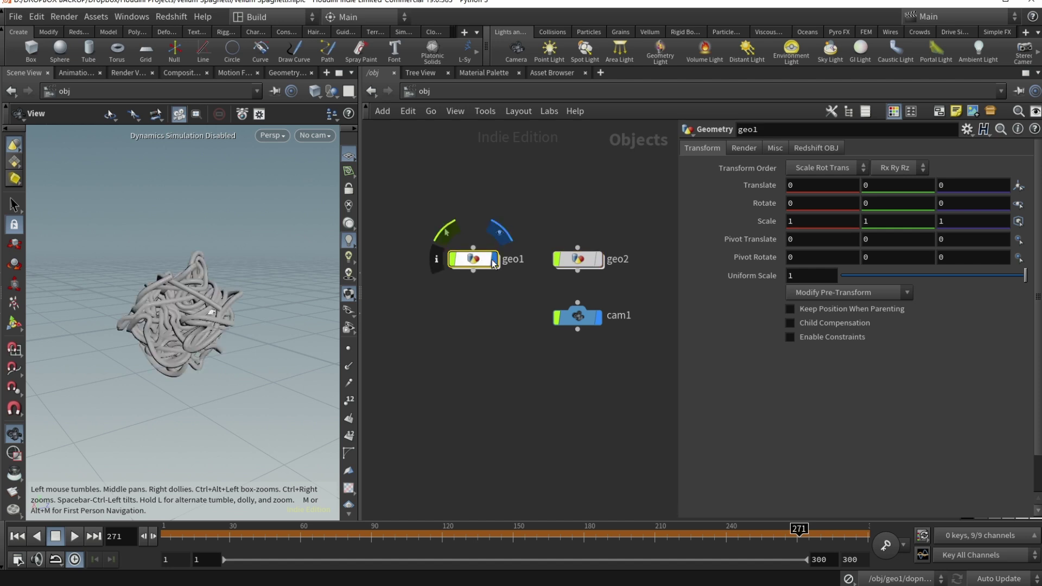
double_click(481, 259)
Display OUT_Collider in the Collider box, showing the checker-textured cross
scroll(597, 336, "up", 4)
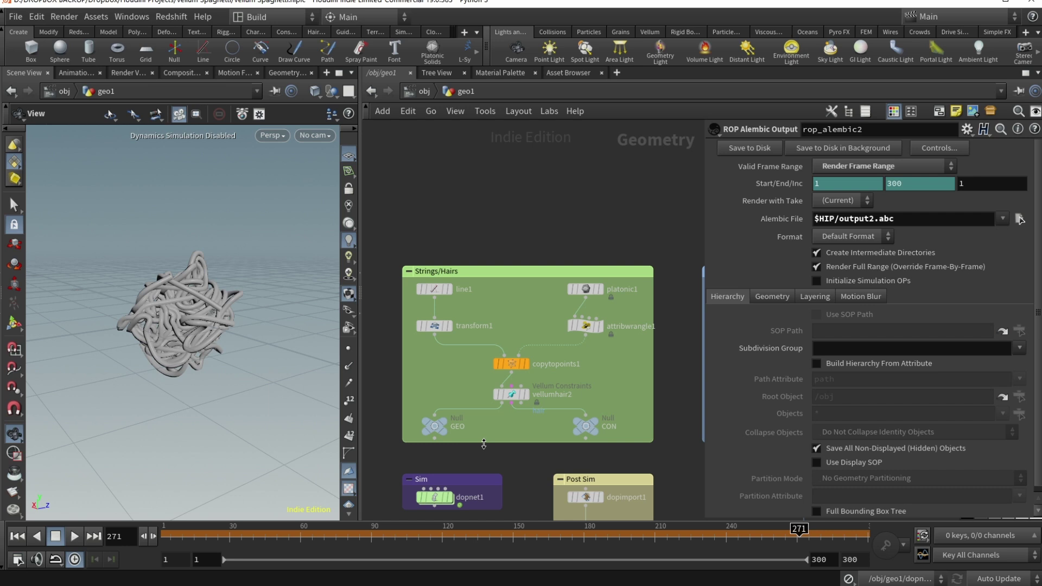
scroll(484, 444, "down", 5)
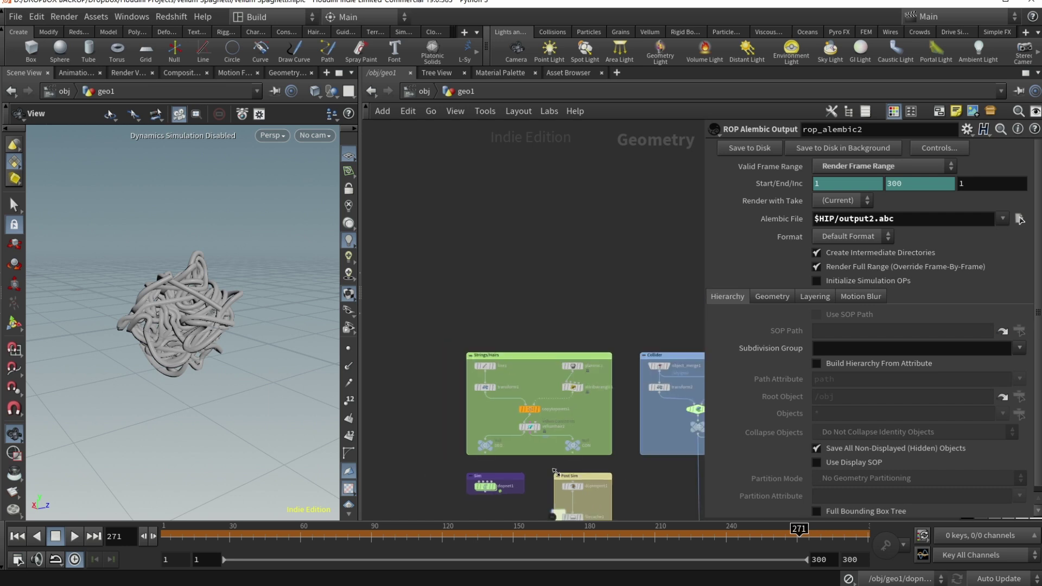
middle_click_drag(636, 497, 530, 296)
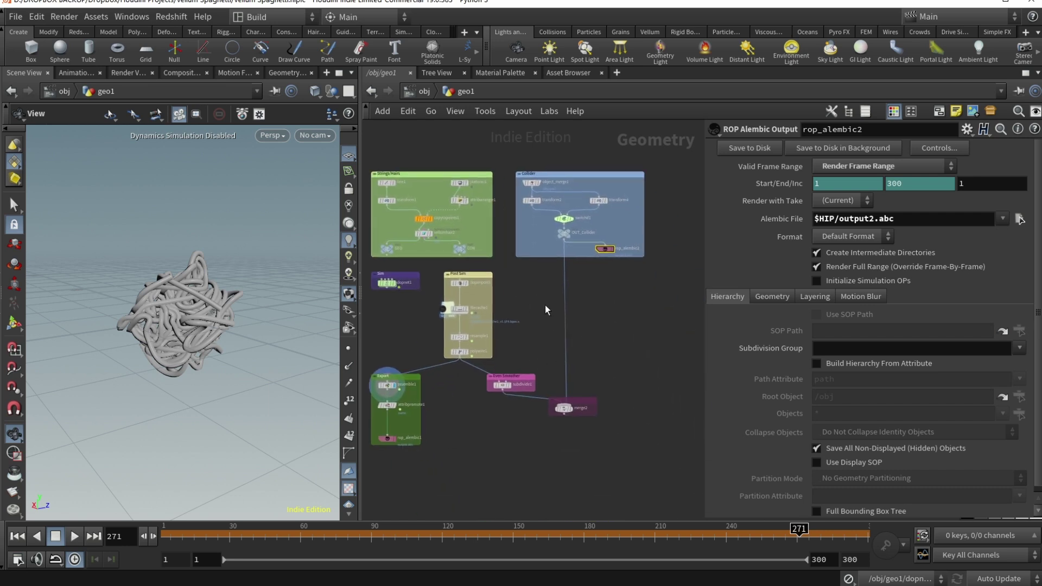
scroll(578, 260, "up", 4)
left_click(559, 277)
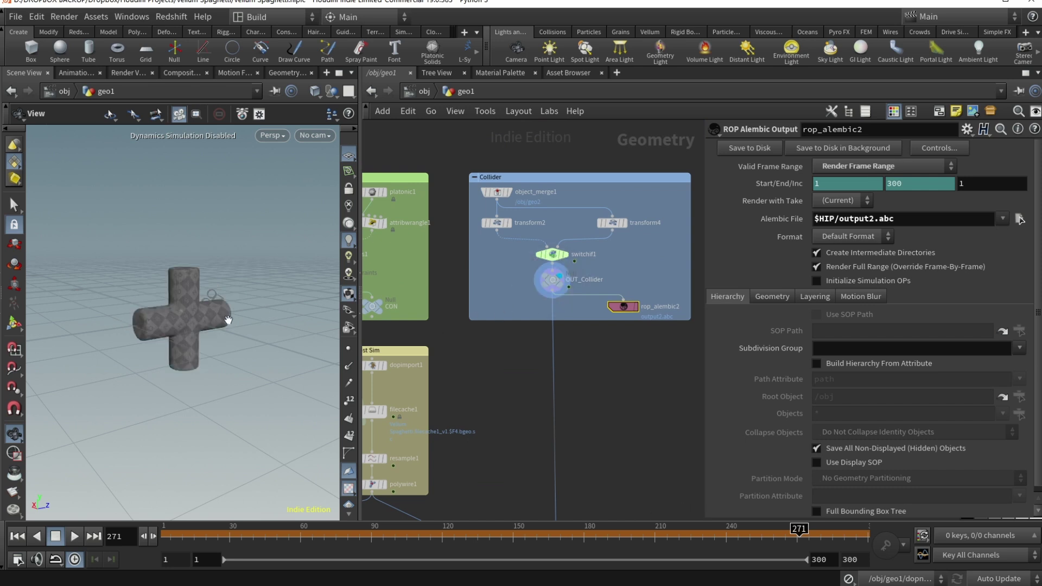
Display line1, the 10-unit, 80-point source line, checking its points
left_click(469, 286)
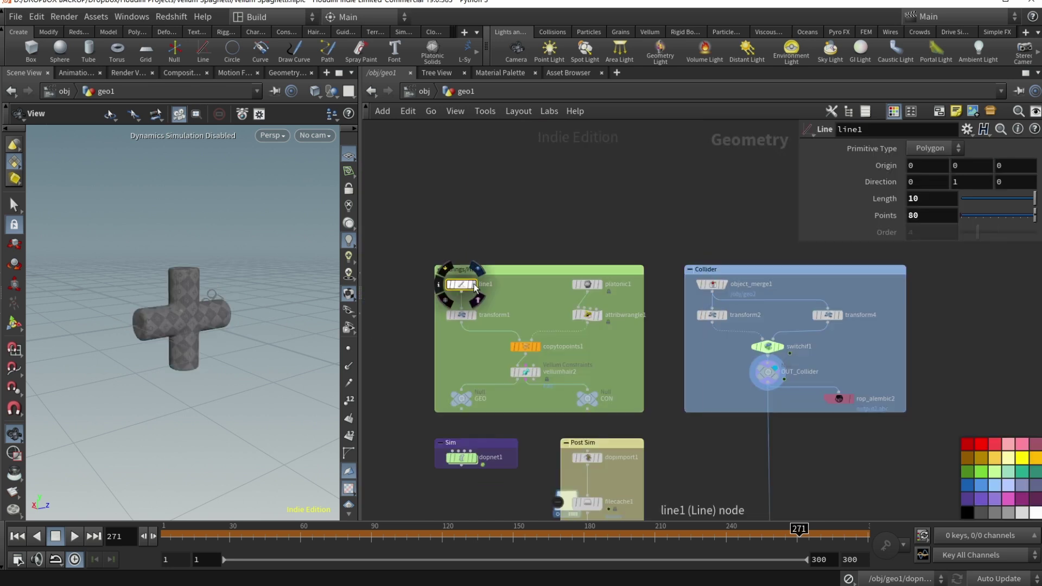
left_click(474, 286)
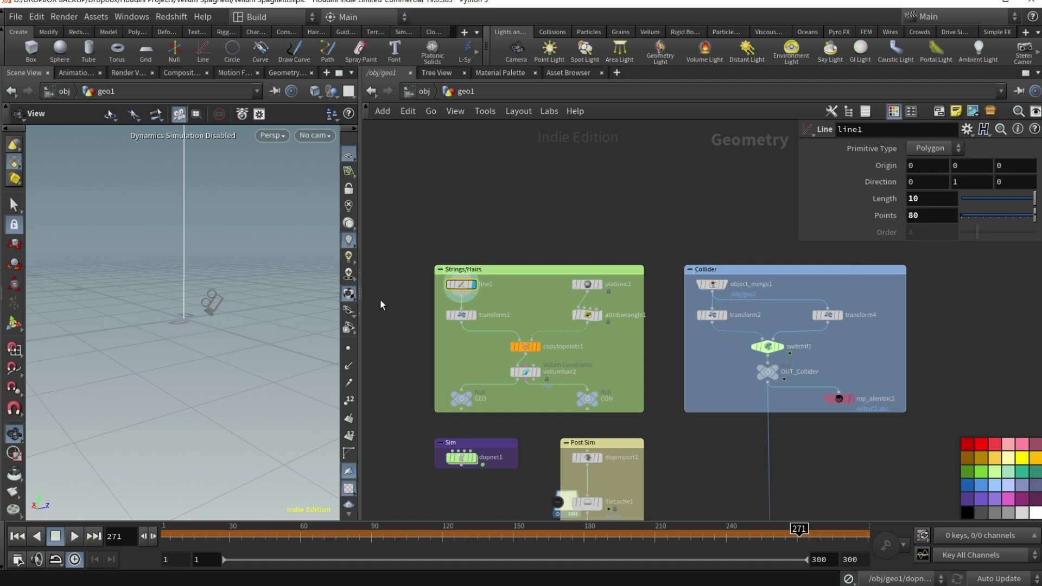
left_click(351, 354)
left_click(350, 351)
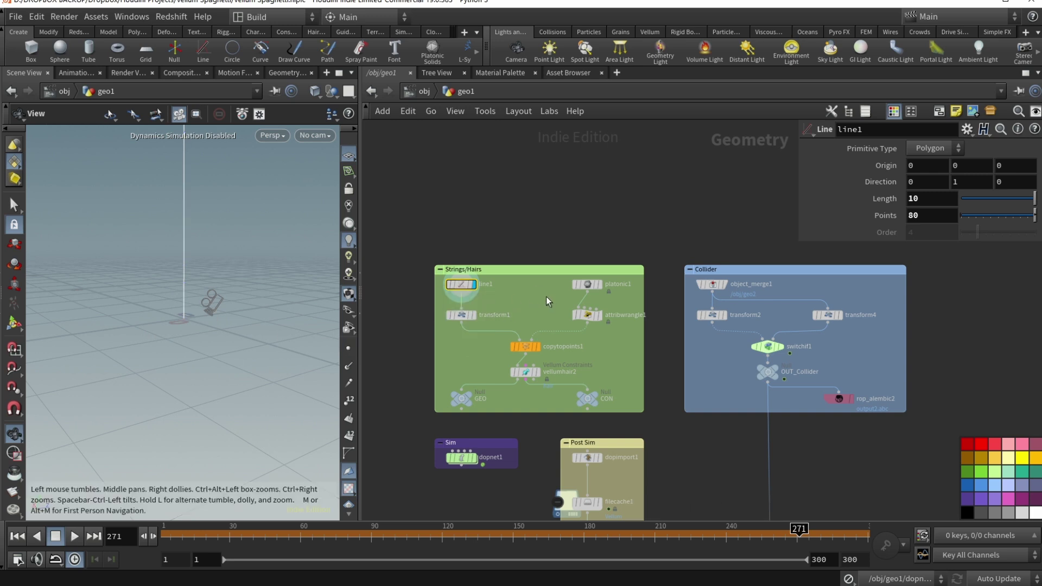
Display transform1's line rotated 90 degrees to lie flat
left_click(475, 321)
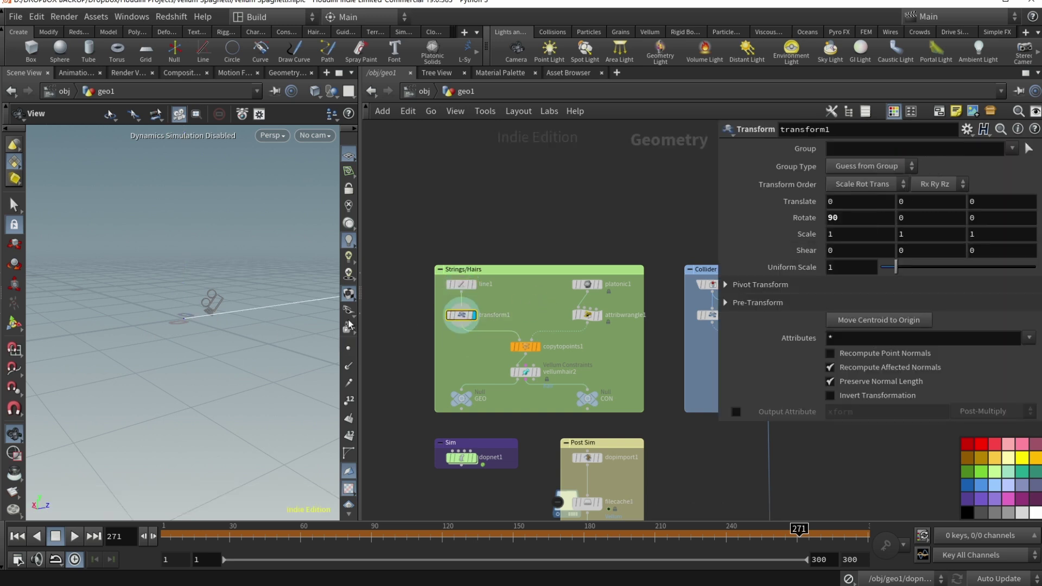
left_click_drag(303, 321, 179, 348)
mouse_move(591, 290)
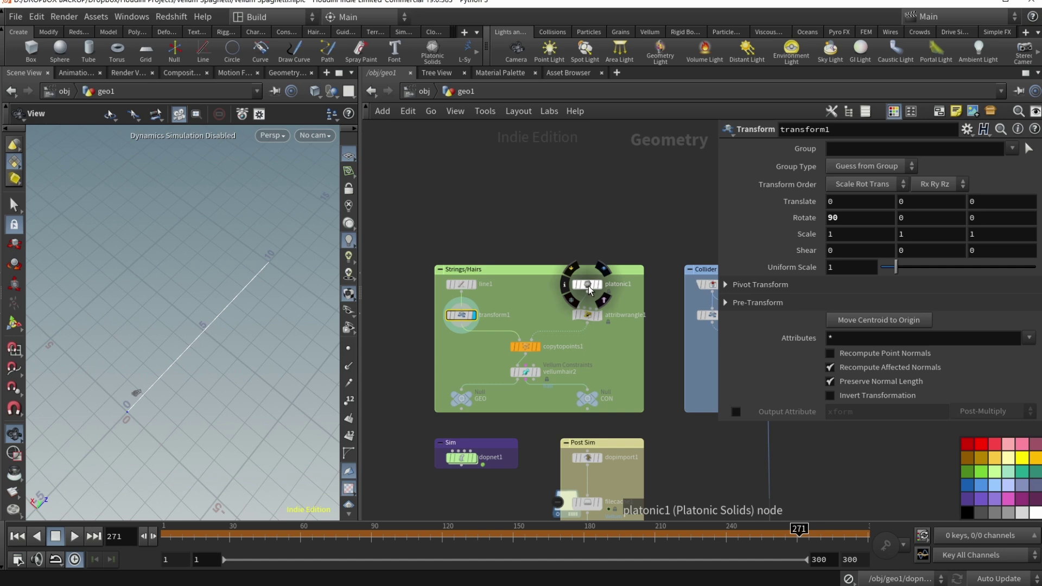
Preview platonic1 as a Utah Teapot, then set its solid type back to Icosahedron
left_click(591, 291)
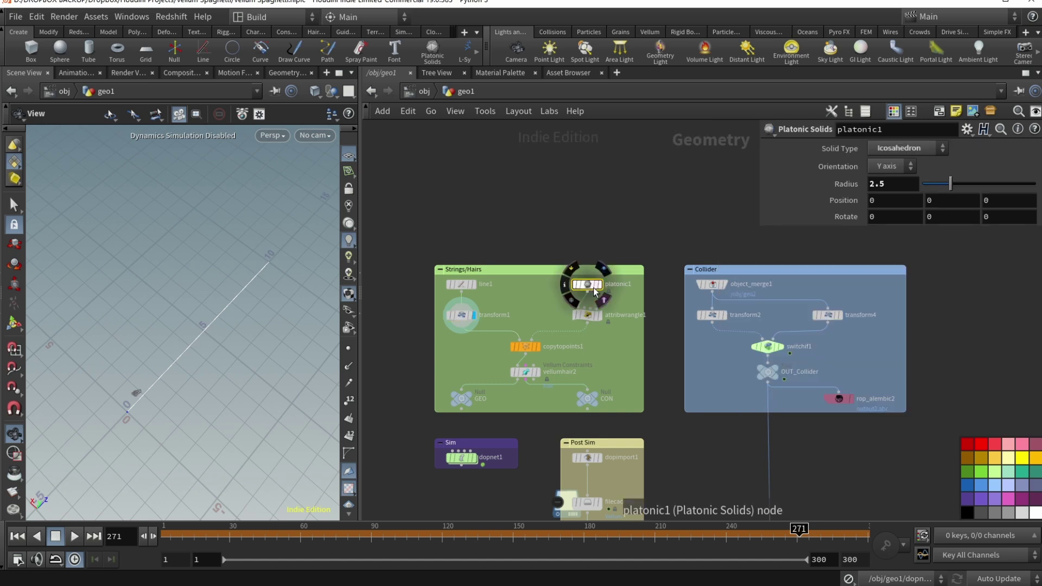
left_click_drag(213, 353, 238, 337)
mouse_move(590, 290)
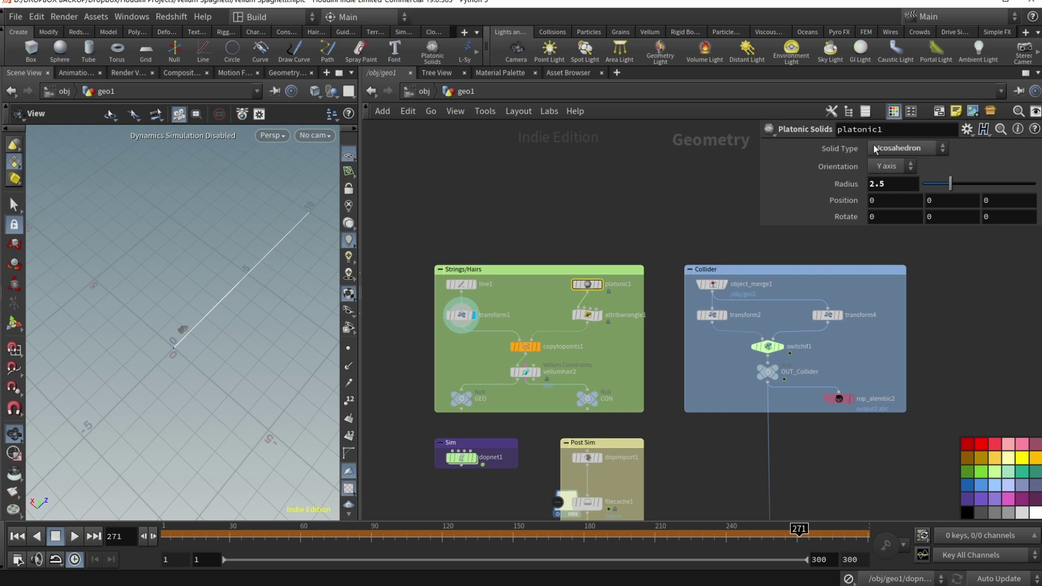
left_click(898, 150)
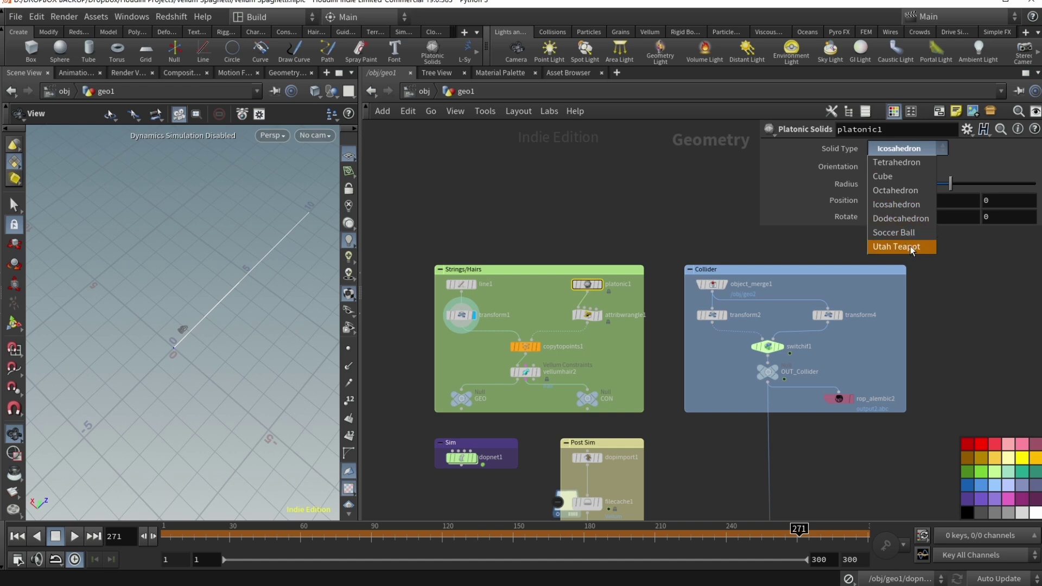
left_click(910, 250)
left_click_drag(315, 282, 231, 303)
scroll(190, 267, "up", 3)
scroll(190, 267, "down", 6)
left_click(905, 148)
left_click(900, 207)
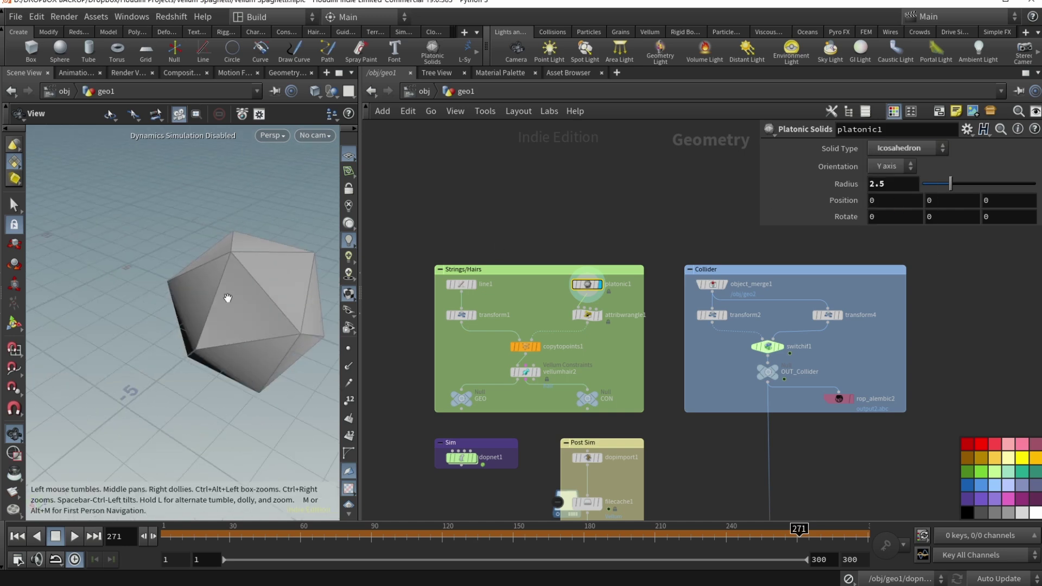
Comment out the @N=@P line in attribwrangle1 with //
left_click(586, 316)
left_click(941, 258)
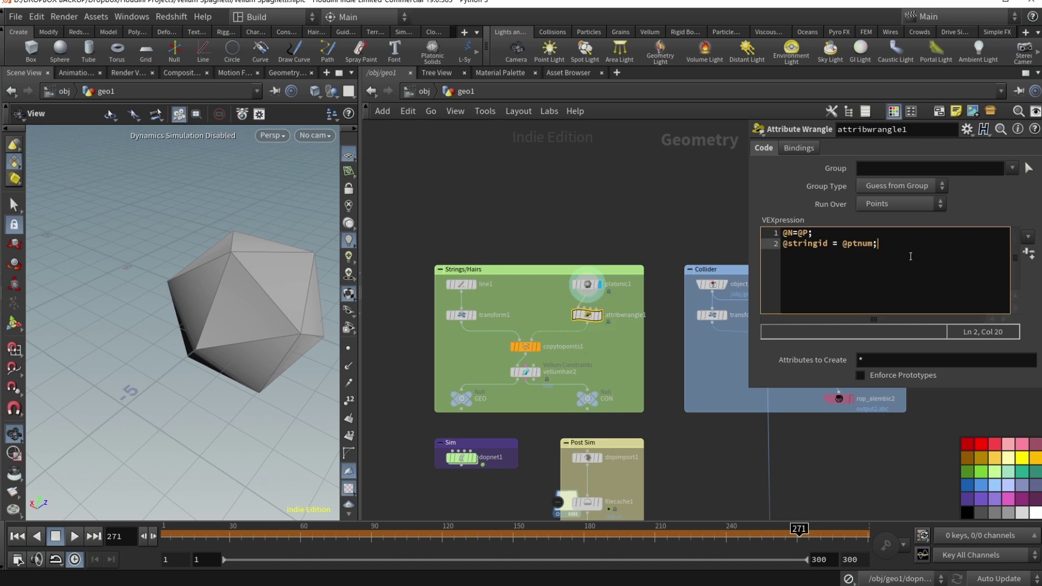
left_click_drag(790, 234, 882, 245)
left_click(882, 246)
key("Up")
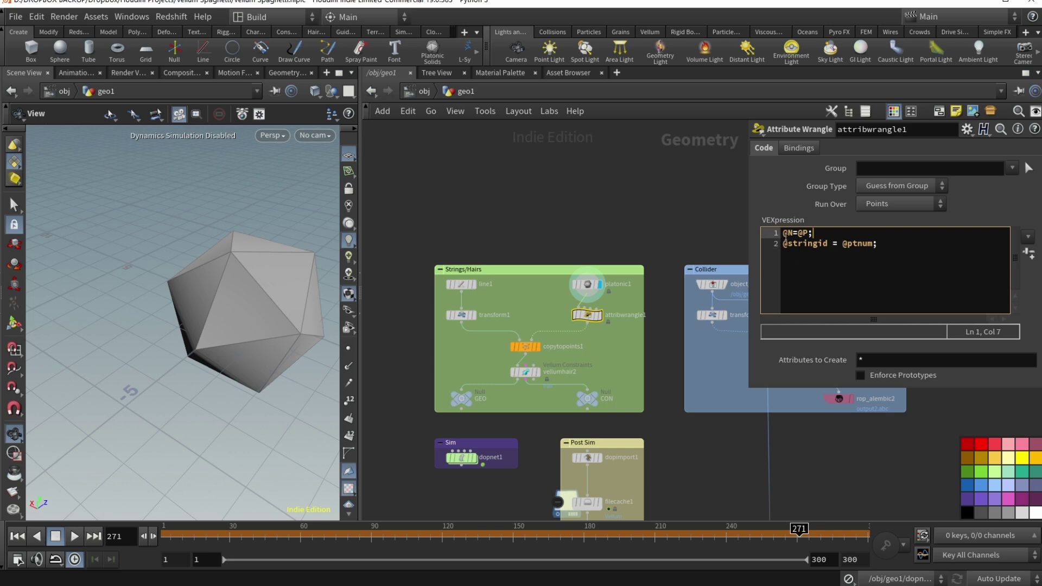
key("Home")
type("//")
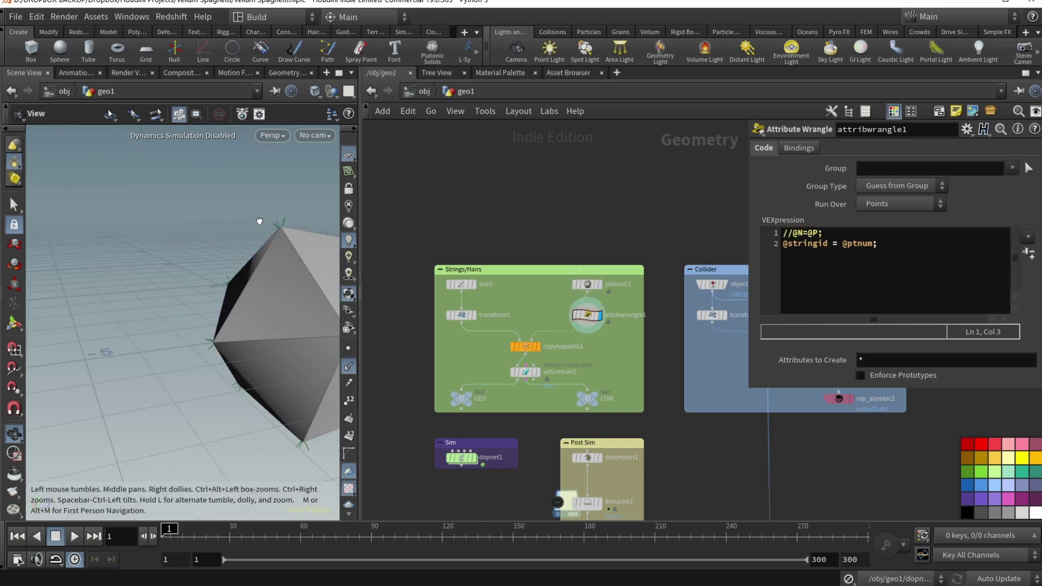
key("ctrl+Up")
left_click_drag(291, 349, 237, 245)
Restore the @N=@P line and inspect the outward normals on the icosahedron
left_click(792, 234)
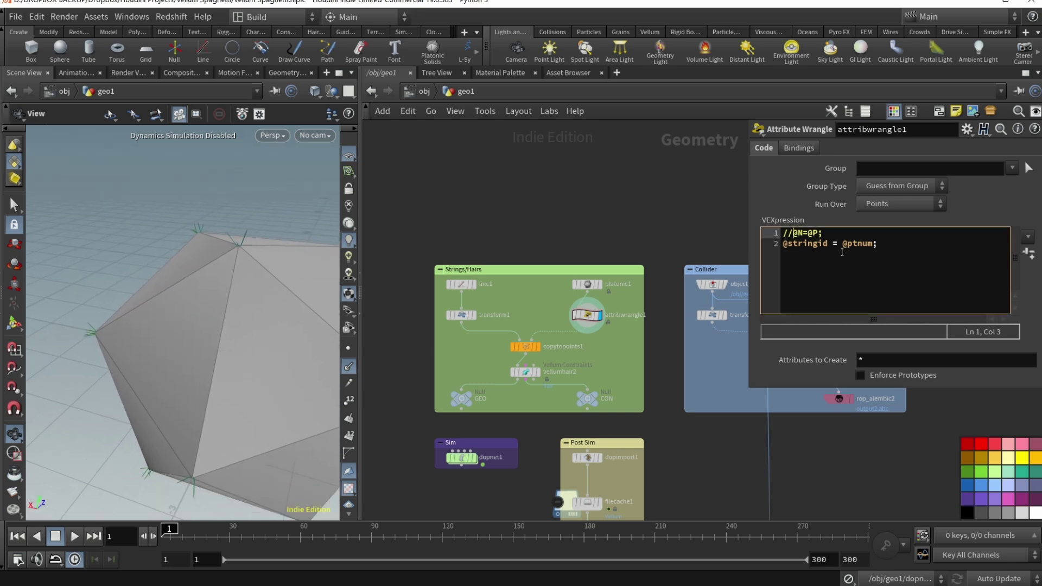
key("BackSpace")
key("BackSpace")
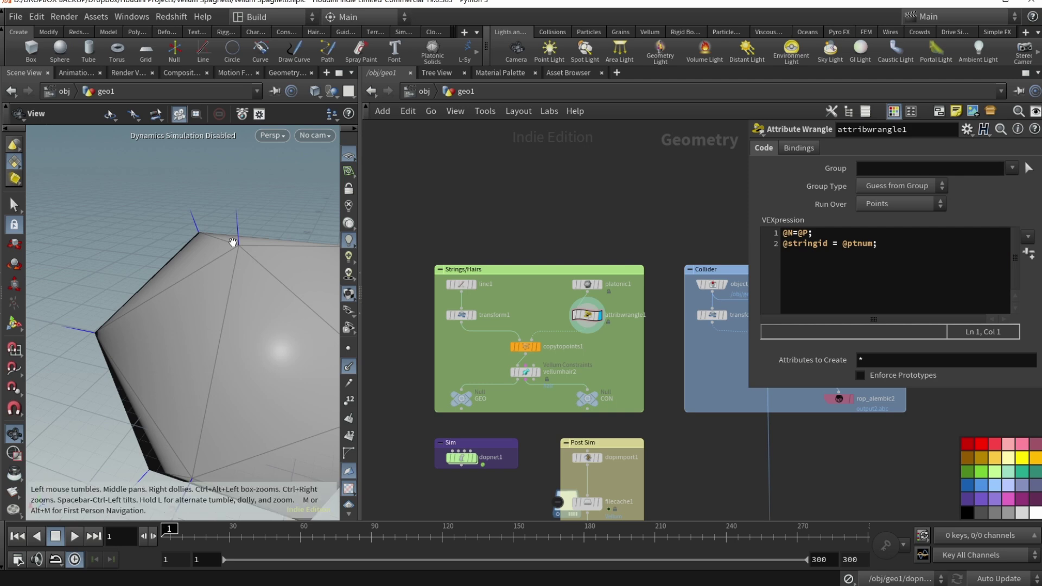
mouse_move(198, 226)
left_mouse_down()
mouse_move(221, 211)
mouse_move(195, 230)
left_mouse_up()
left_click_drag(327, 277, 137, 198)
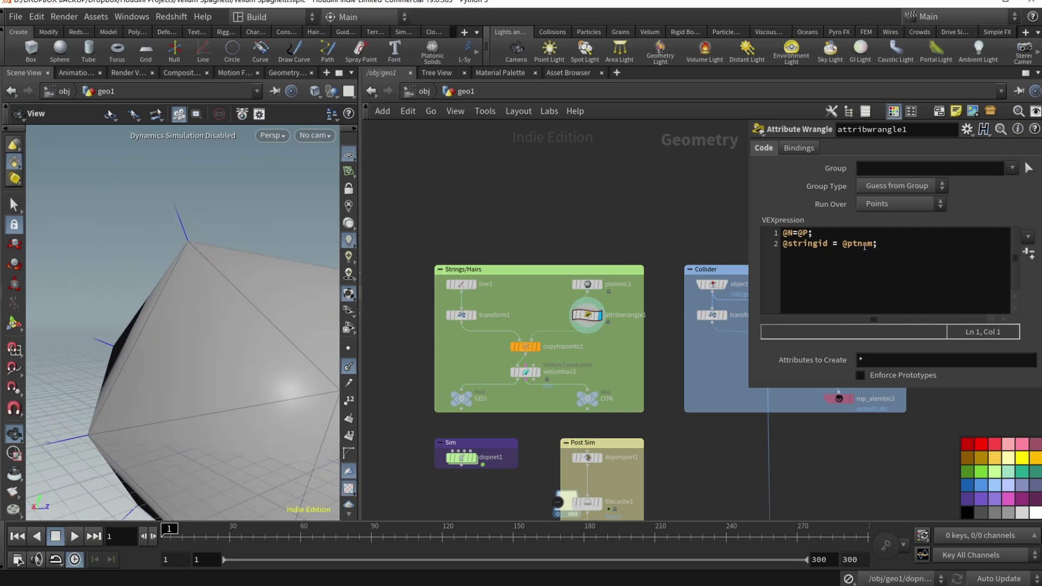
double_click(804, 244)
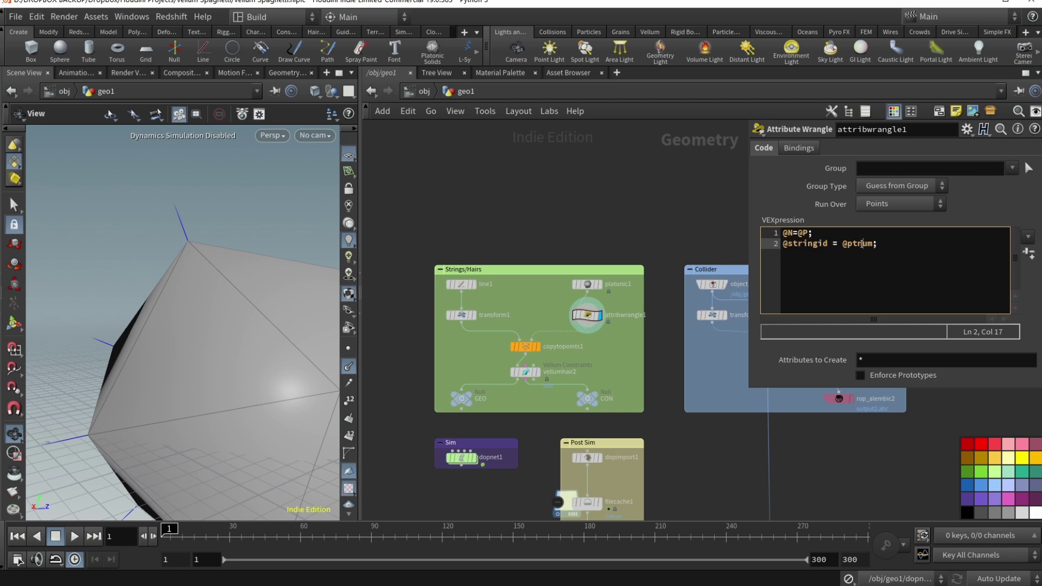
double_click(861, 243)
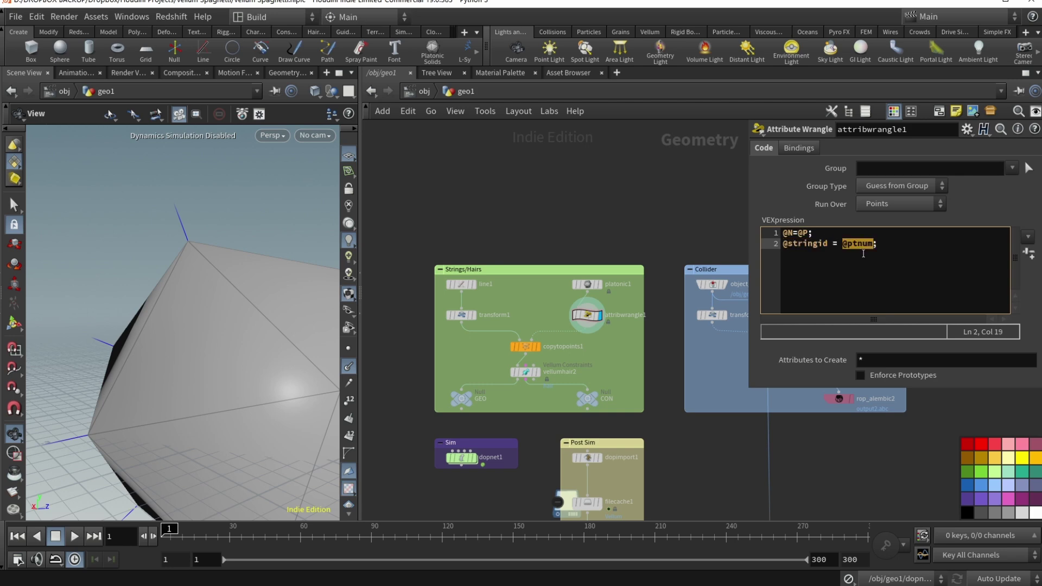
double_click(811, 245)
left_click(826, 247)
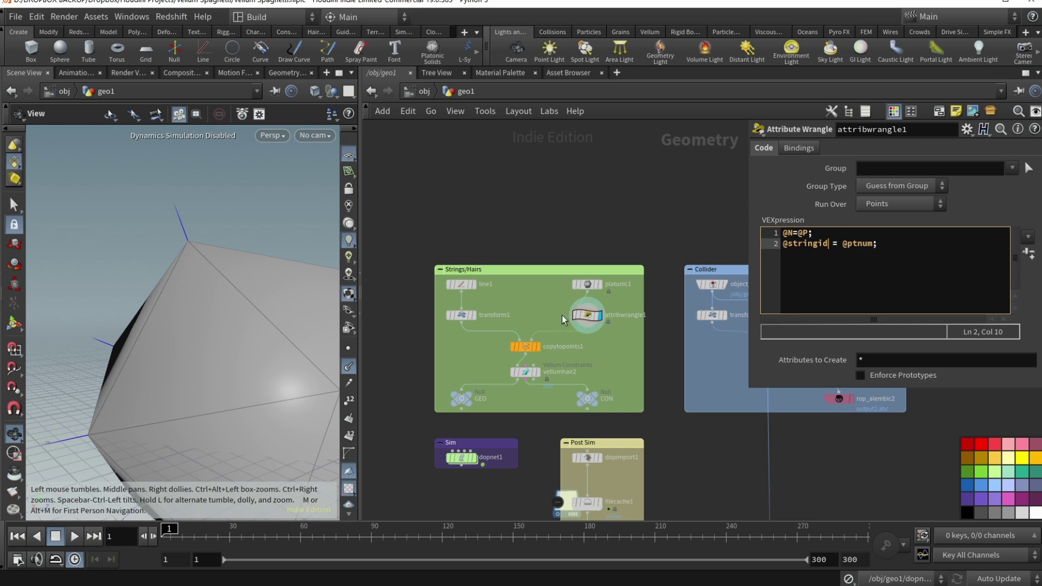
Display copytopoints1's strands on the icosahedron points, then vellumhair2's hair constraint result
left_click(527, 347)
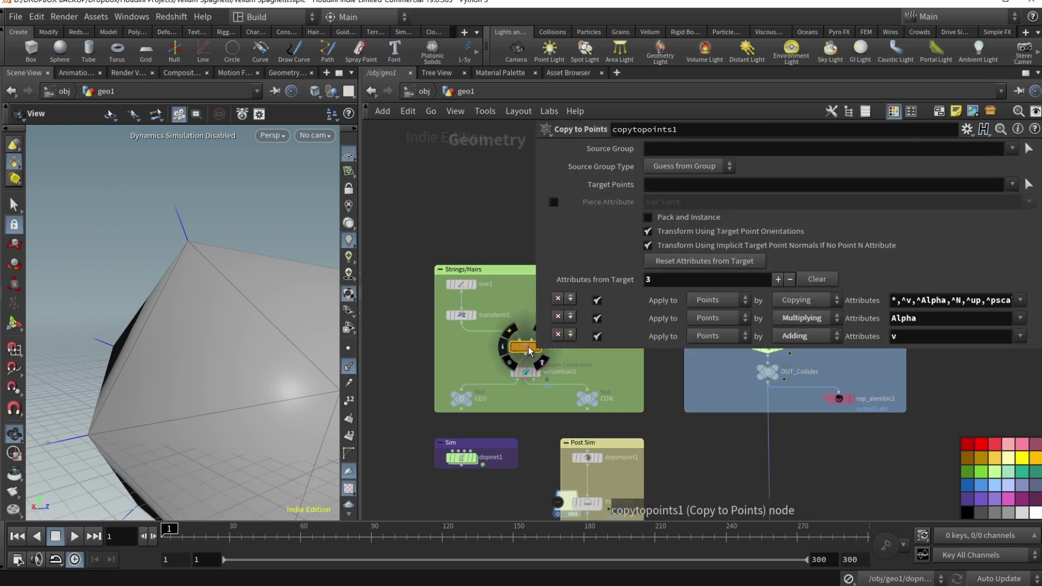
left_click_drag(536, 274, 722, 271)
left_click_drag(870, 343, 885, 347)
left_click(538, 346)
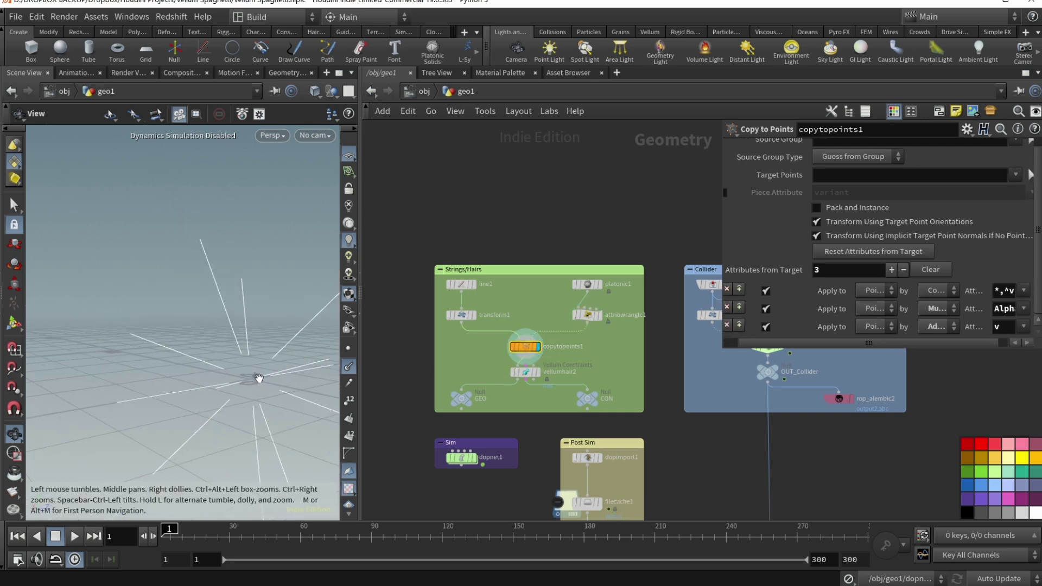
left_click_drag(260, 379, 240, 325)
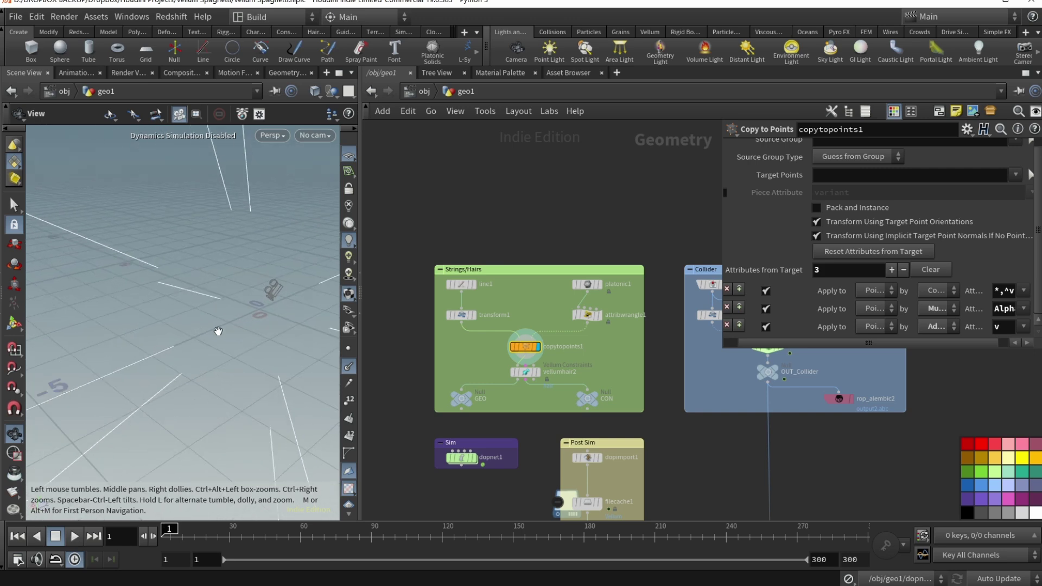
left_click(537, 372)
left_click(522, 374)
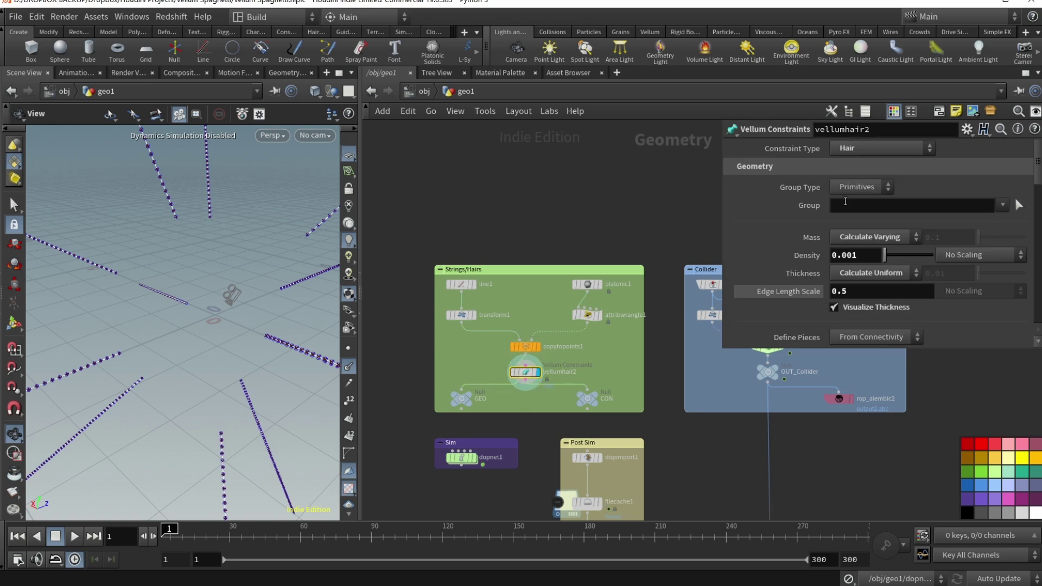
left_click(870, 145)
left_click(870, 145)
left_click_drag(943, 350, 939, 482)
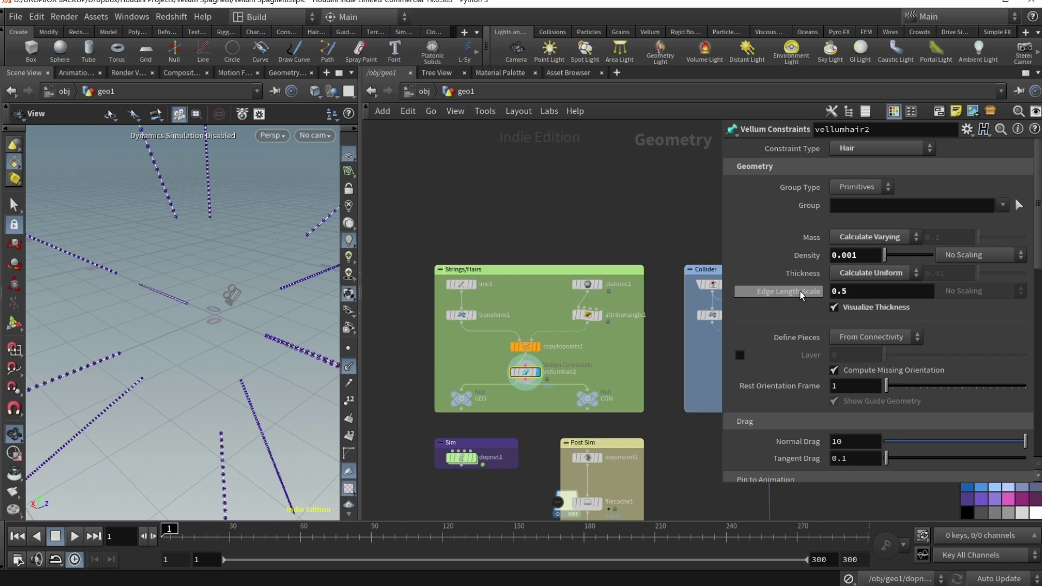
left_click(849, 293)
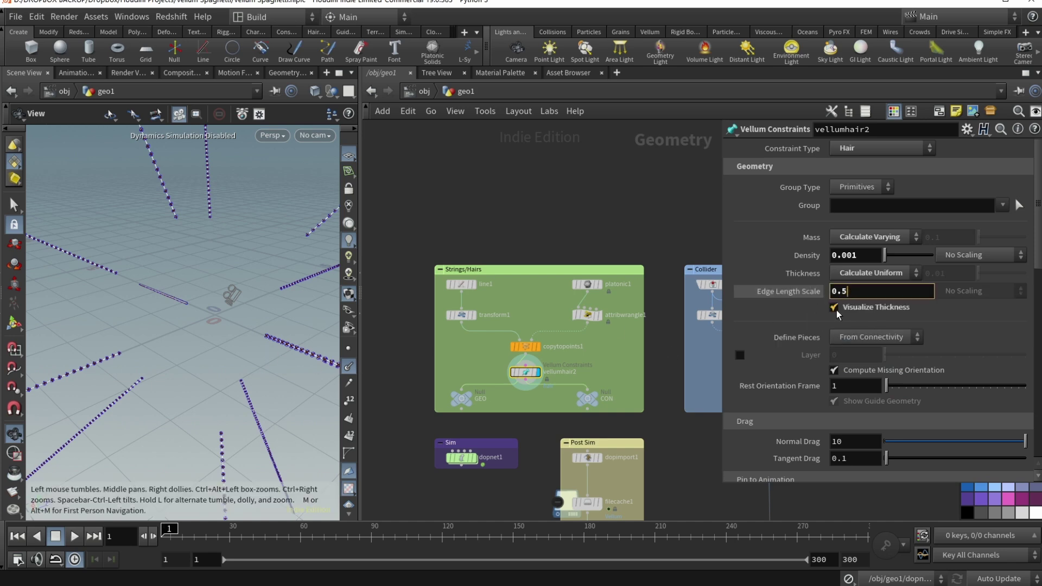
left_click_drag(334, 328, 195, 342)
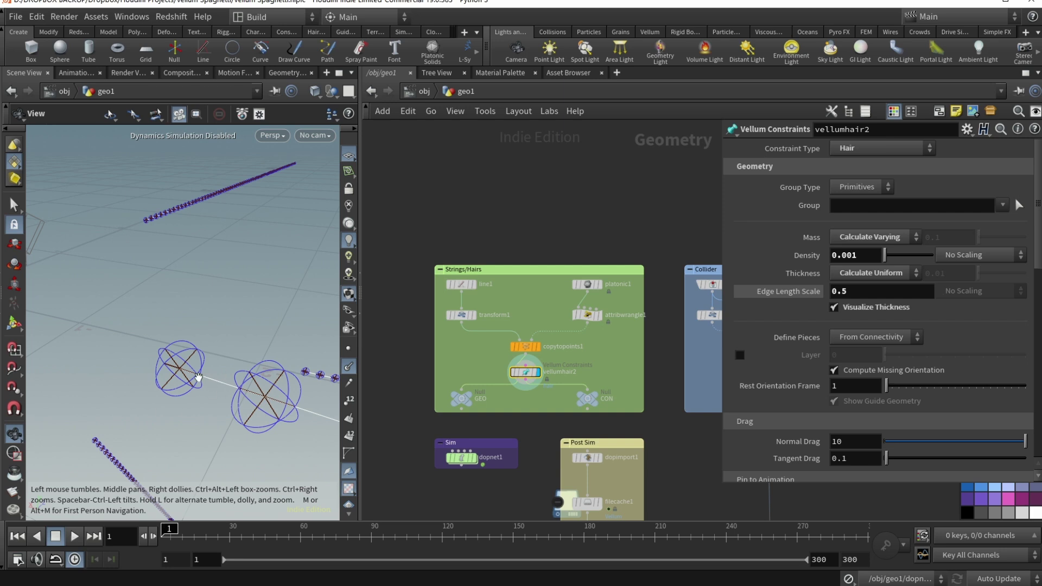
scroll(221, 383, "down", 3)
scroll(221, 384, "down", 5)
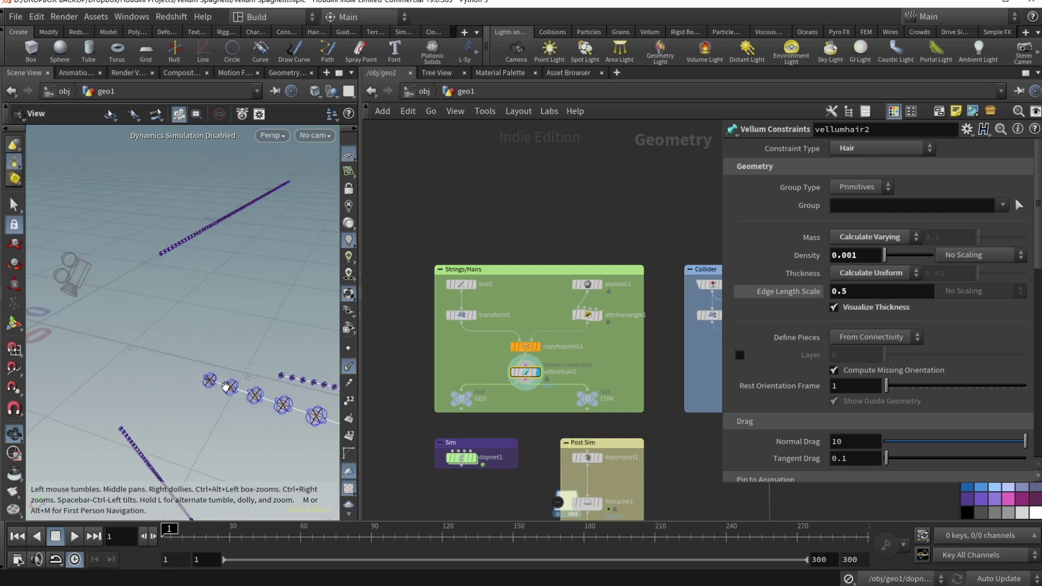
left_click_drag(244, 366, 312, 341)
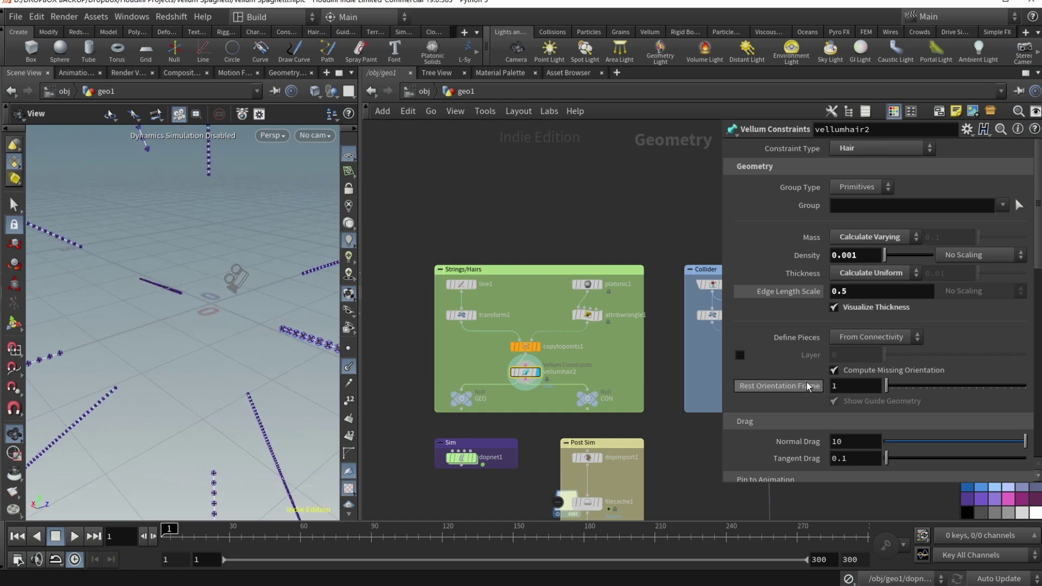
scroll(798, 381, "down", 5)
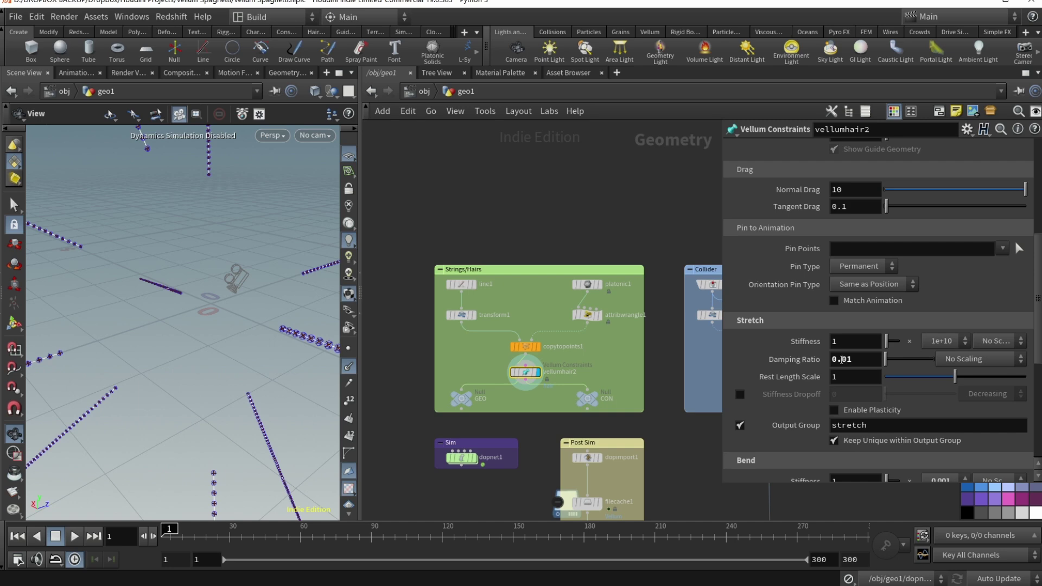
scroll(789, 392, "down", 3)
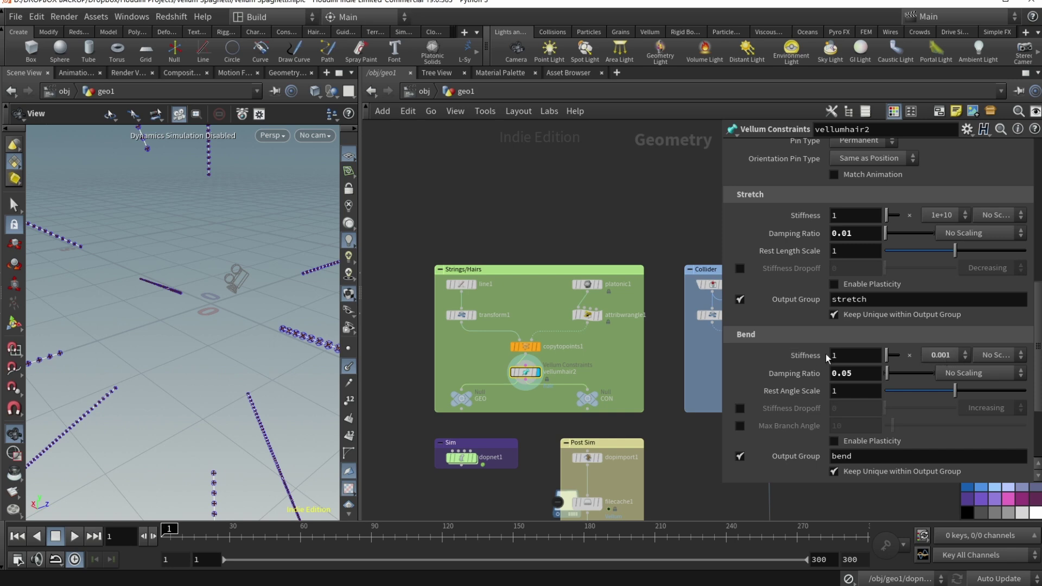
left_click(940, 355)
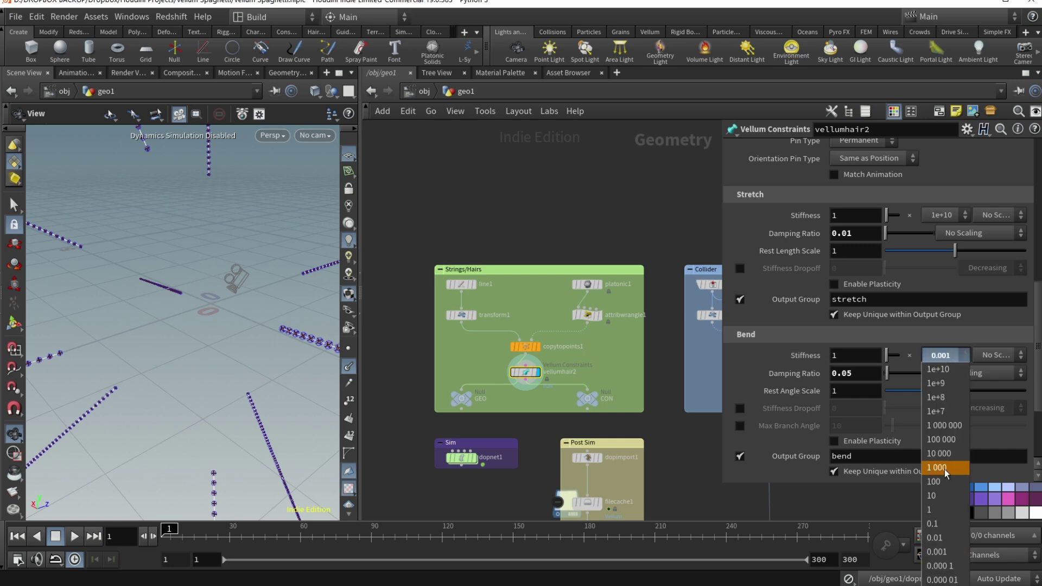
left_click(939, 555)
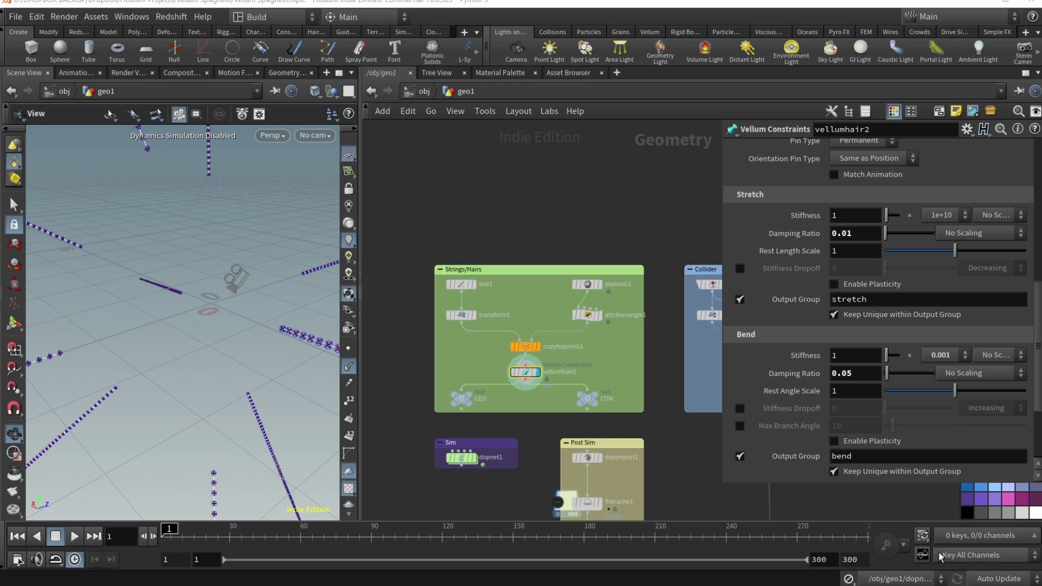
scroll(766, 376, "down", 5)
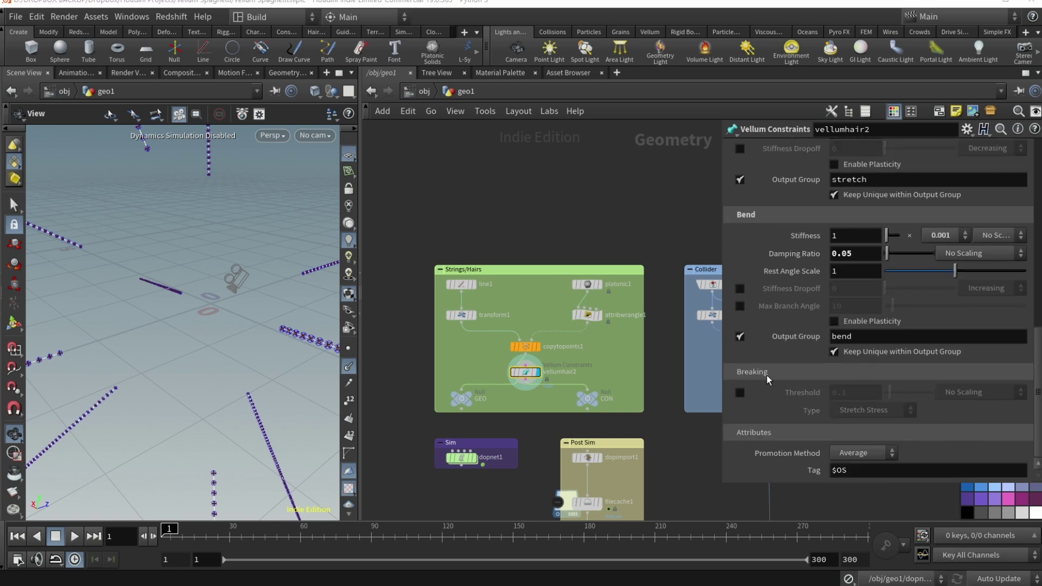
Select the GEO null and pan the network to centre the Collider box
left_click(465, 398)
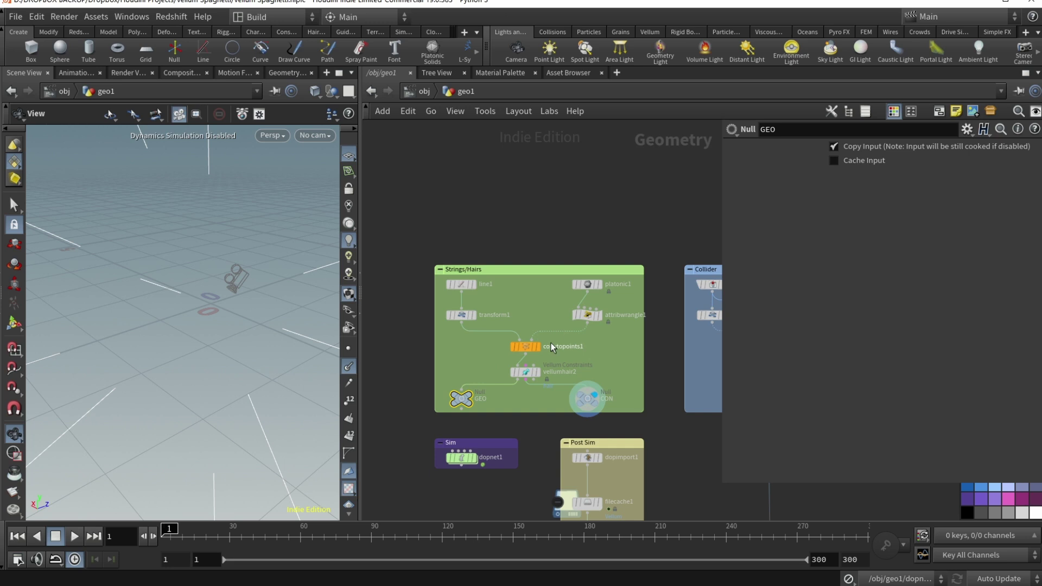
middle_click_drag(550, 385, 538, 328)
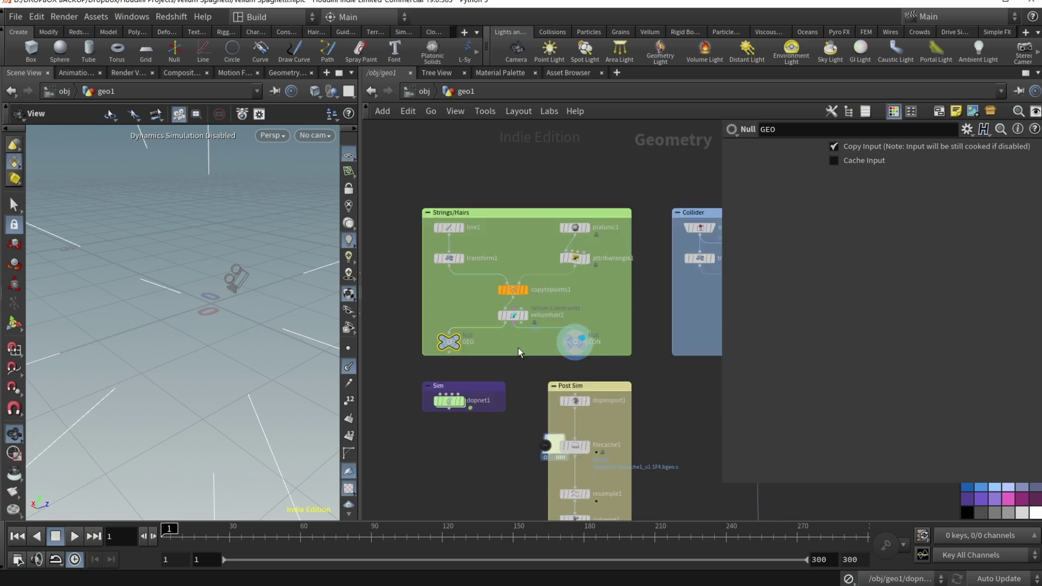
middle_click_drag(534, 353, 478, 347)
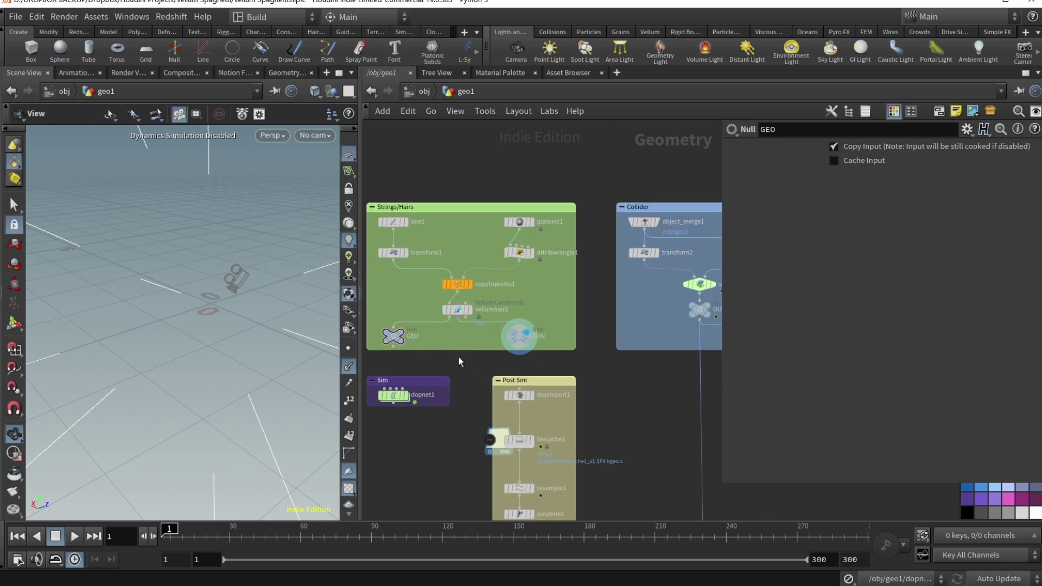
middle_click_drag(473, 353, 309, 420)
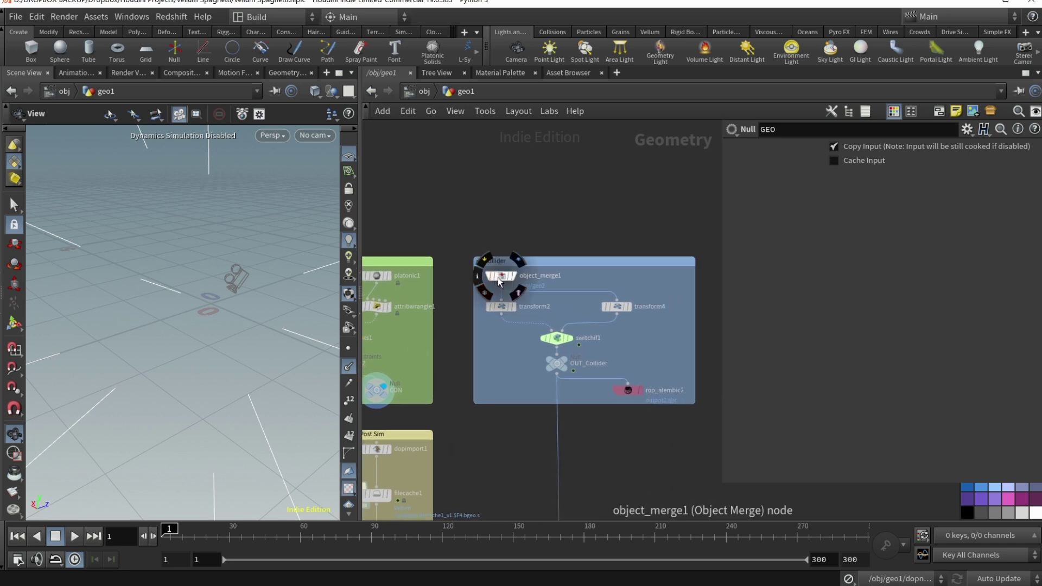
Confirm object_merge1 uses /obj/geo2, hide normals, and select transform2 at scale 0.5
left_click(497, 277)
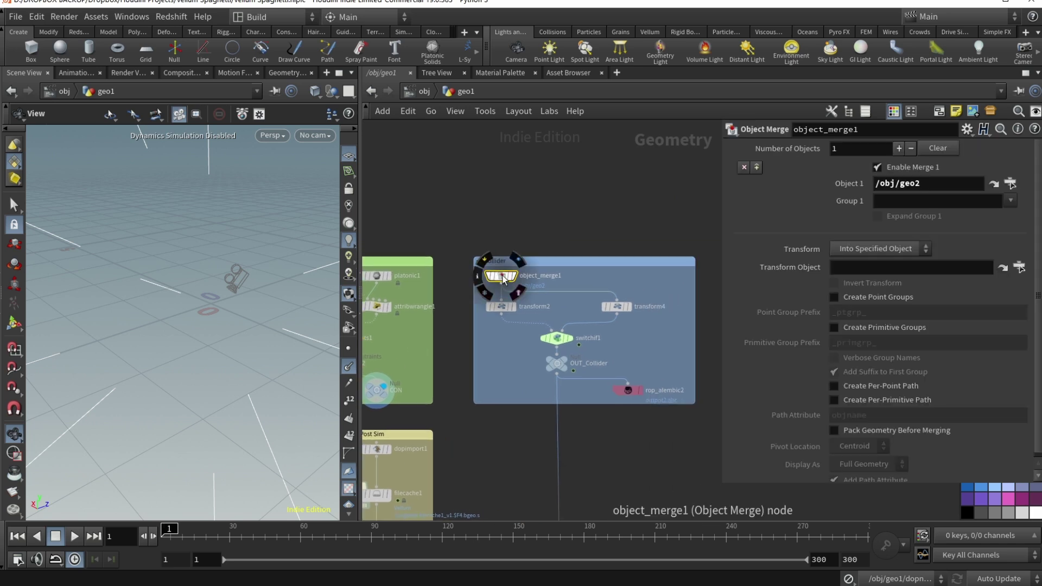
left_click(886, 184)
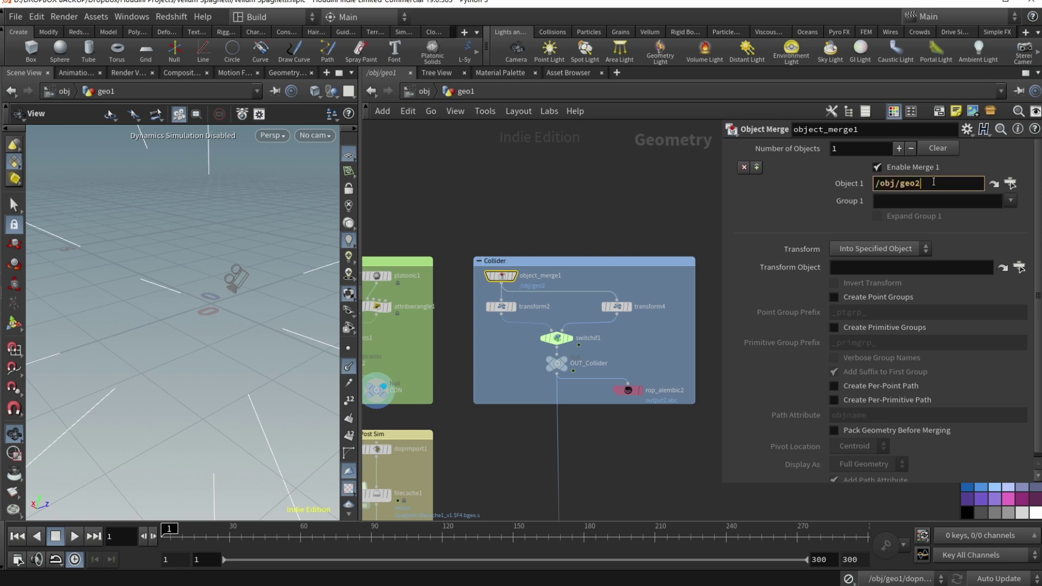
key("Return")
left_click_drag(151, 320, 238, 302)
left_click(349, 373)
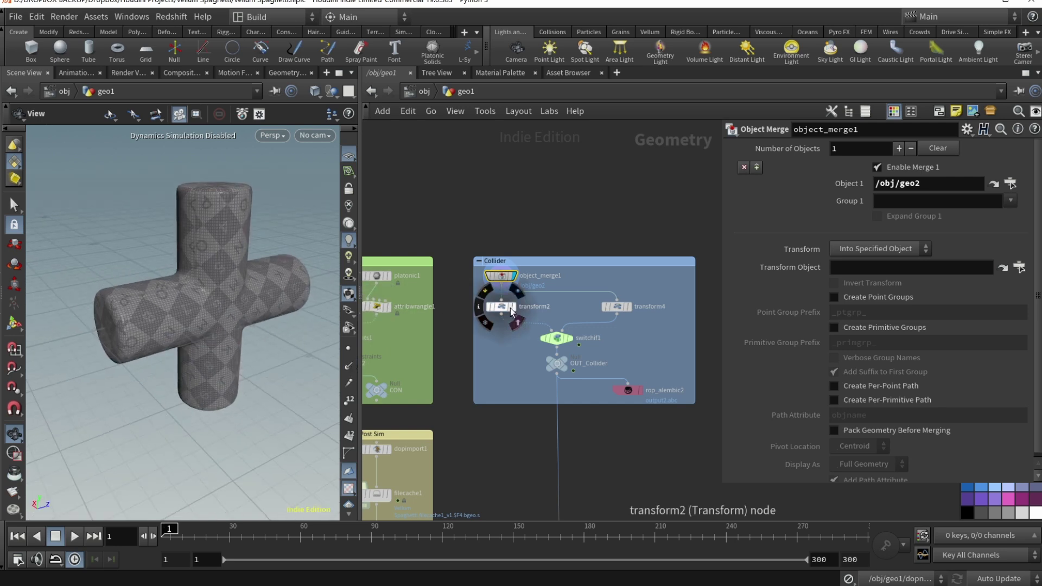
left_click(501, 307)
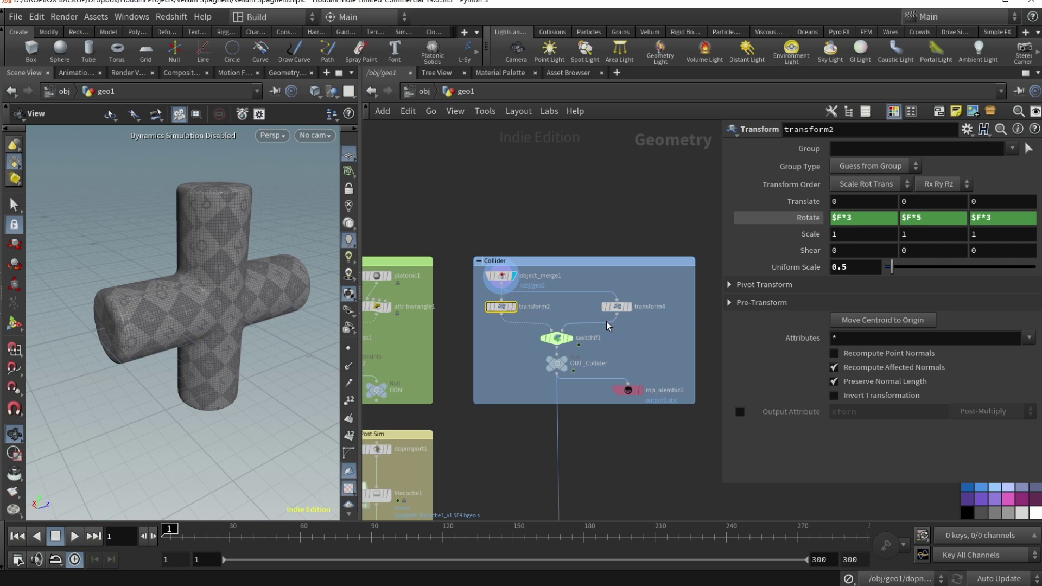
Check transform2's $F*3 rotation spinning the cross, then view transform4's fixed 540, 900, 540 rotation
left_click(513, 306)
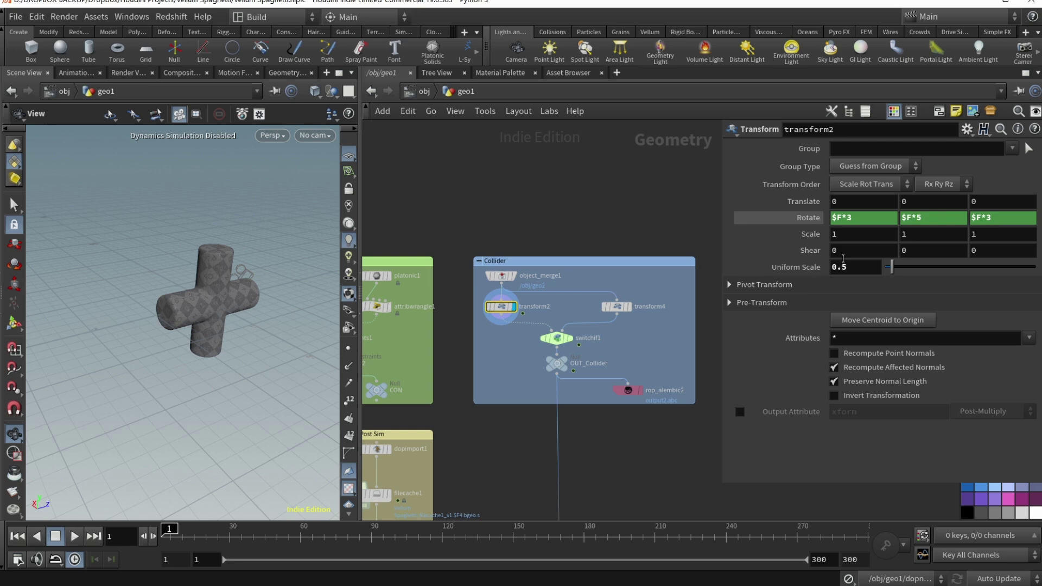
left_click(839, 217)
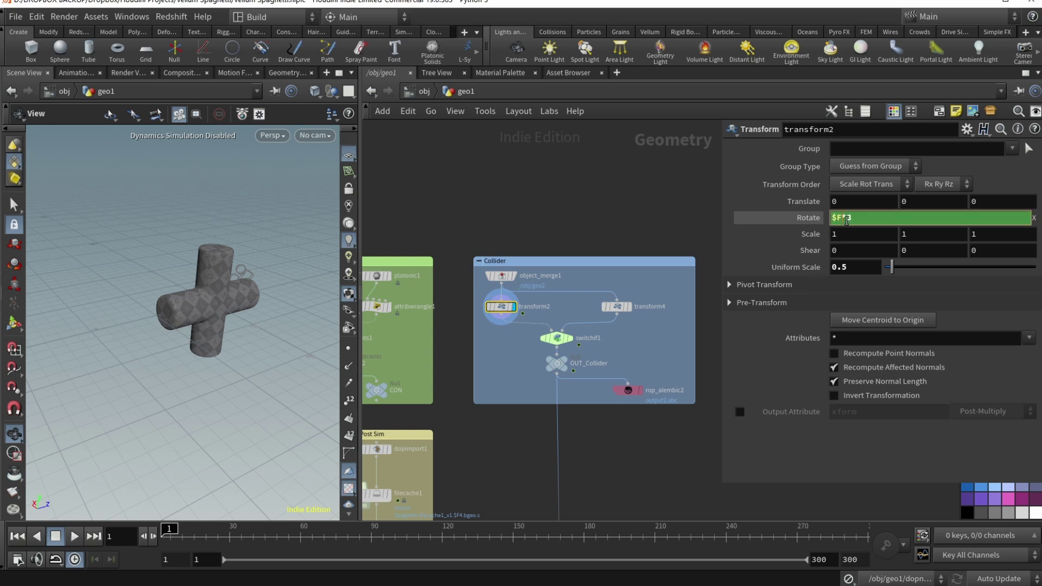
key("Return")
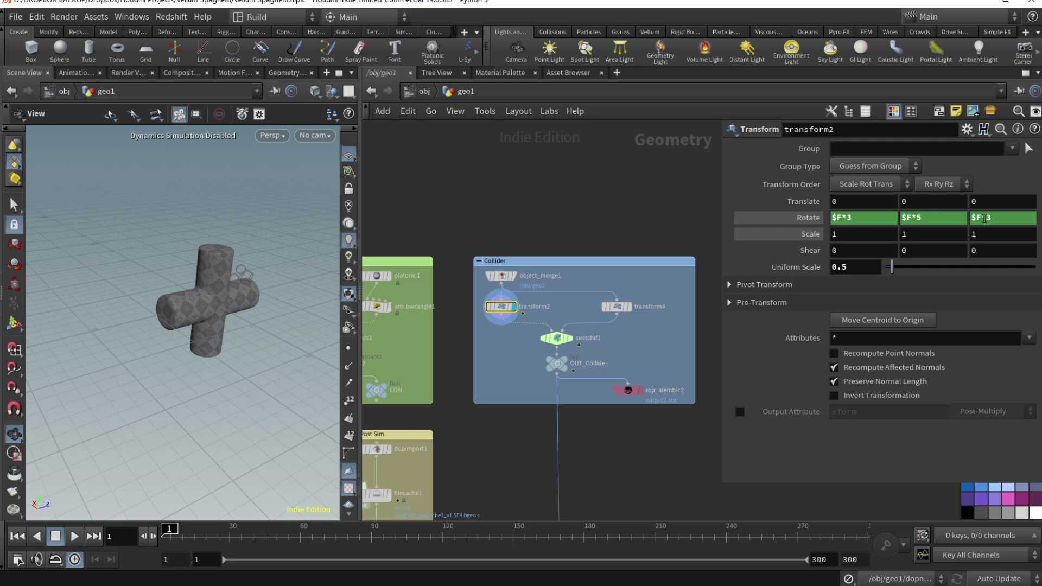
left_click_drag(169, 536, 597, 527)
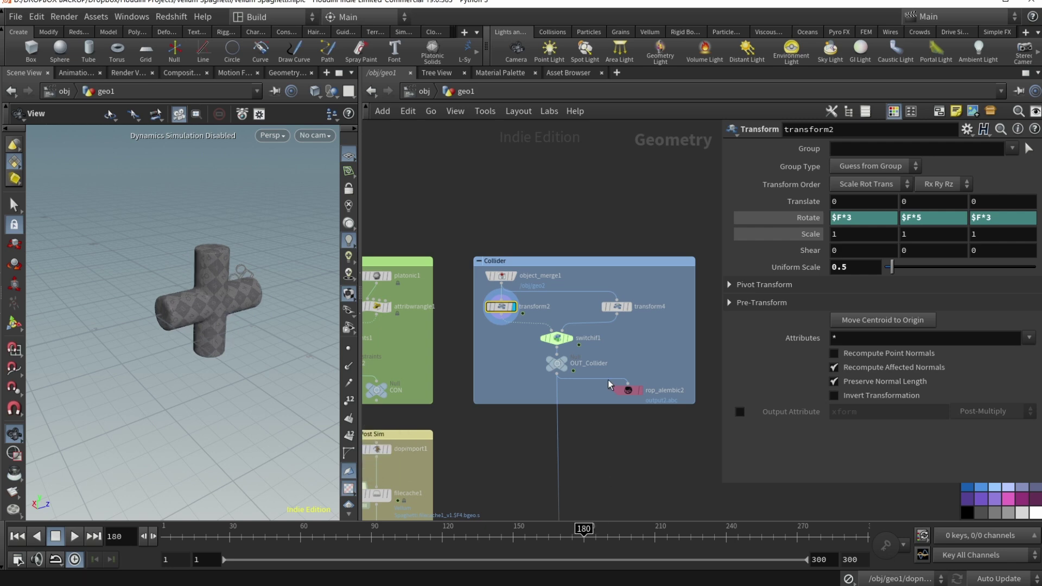
left_click(618, 308)
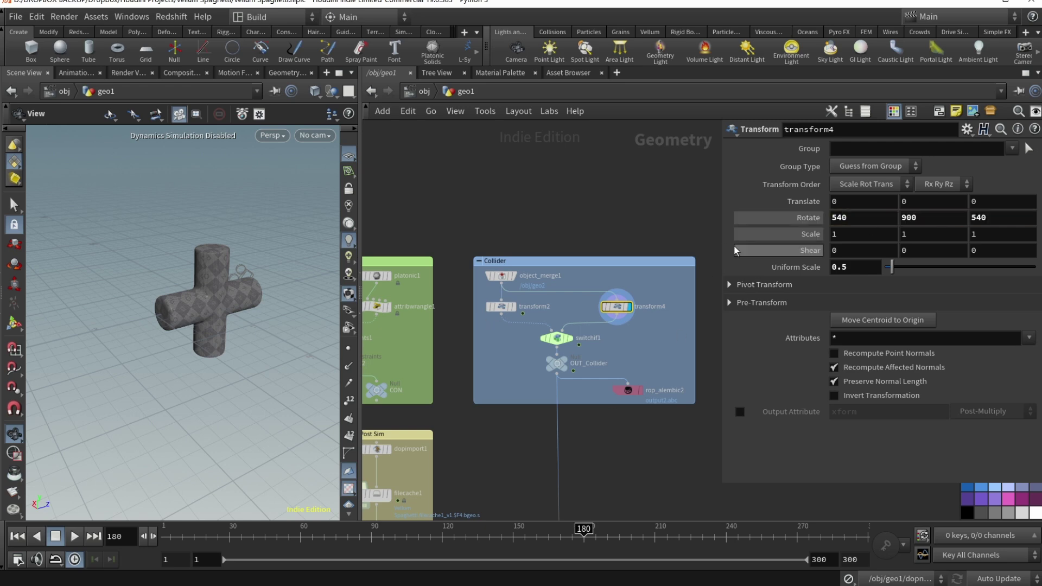
Inspect switchif1's Enable condition and its frame threshold $F>179
mouse_move(560, 345)
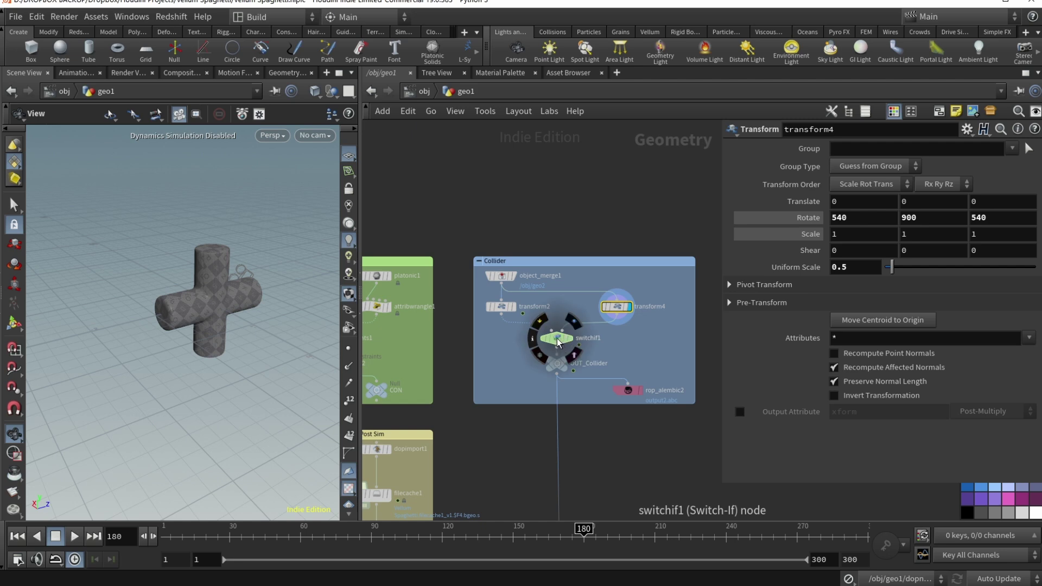
left_click(556, 339)
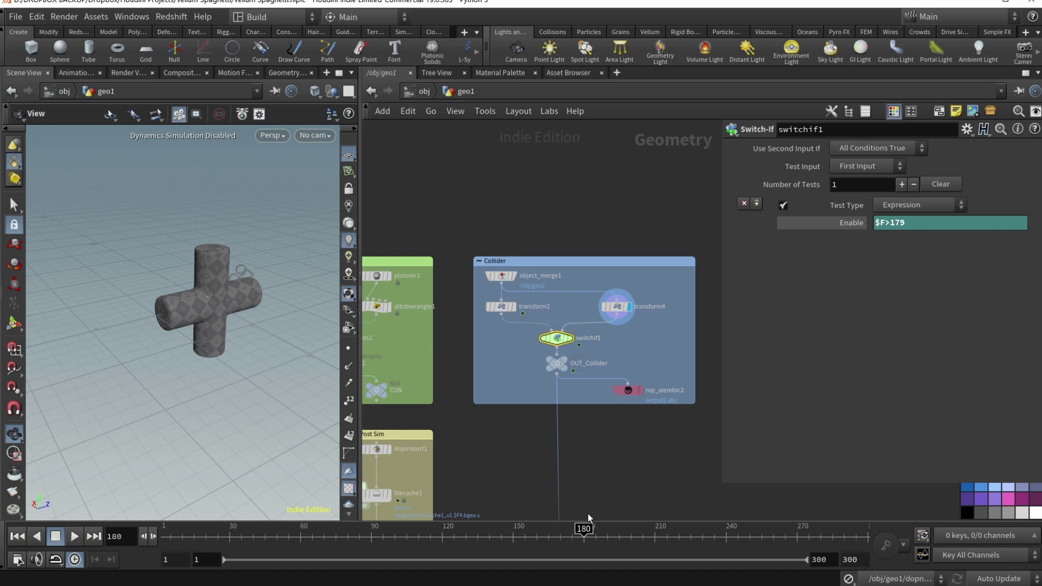
double_click(889, 223)
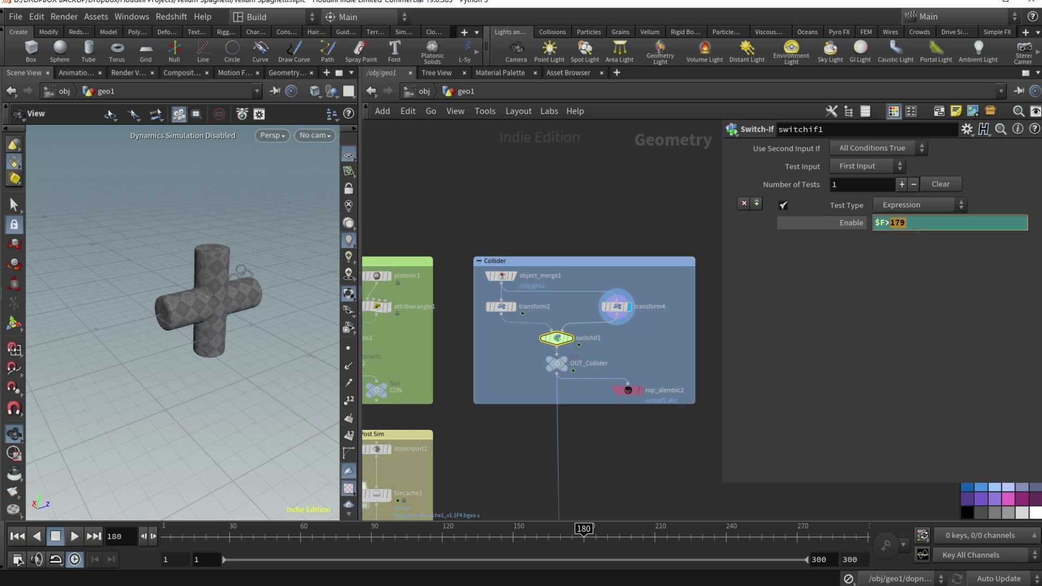
Compare transform4's fixed pose at frame 269 with transform2's spinning cross around frame 99
left_click(617, 306)
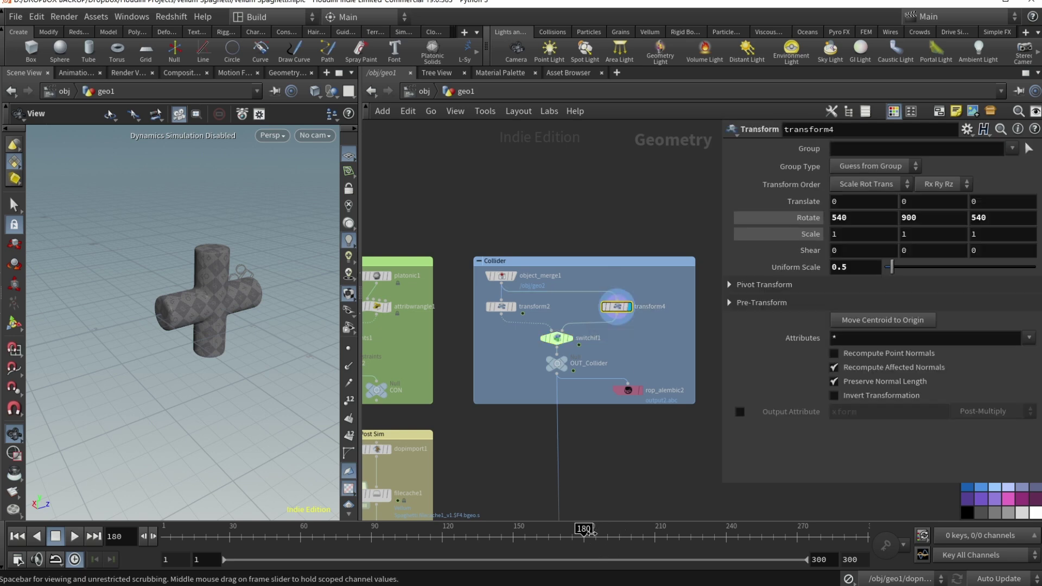
left_click(793, 534)
left_click(500, 306)
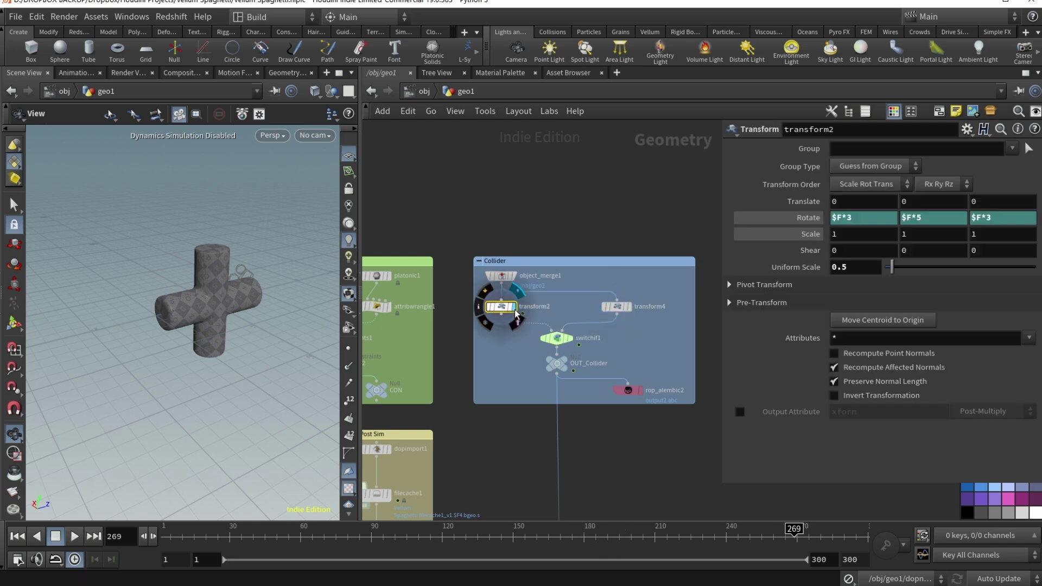
left_click_drag(746, 534, 630, 543)
left_click(555, 347)
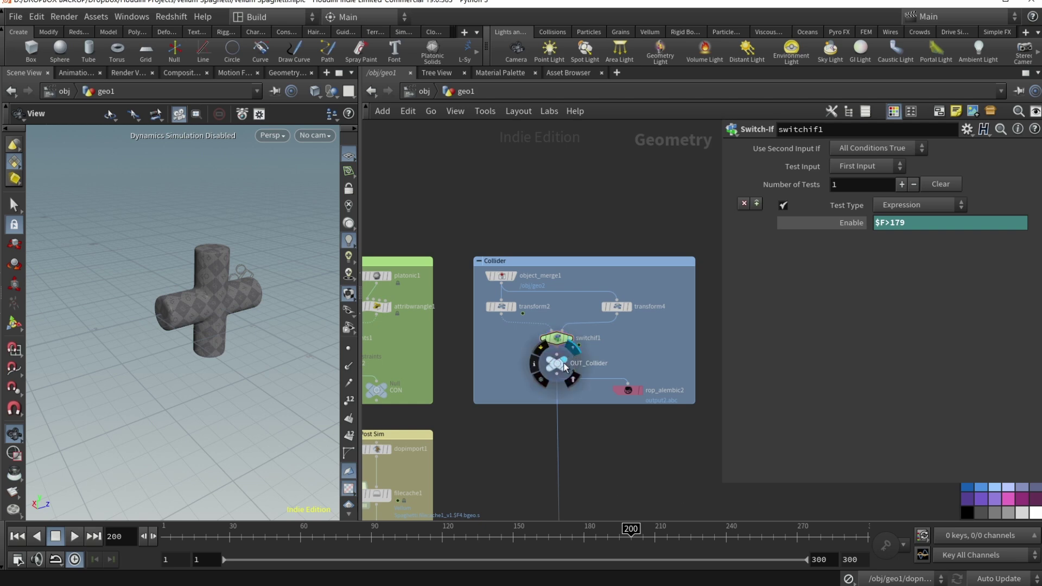
Check rop_alembic2 exports the collider to $HIP/output2.abc for frames 1–300, then select dopnet1
left_click(628, 391)
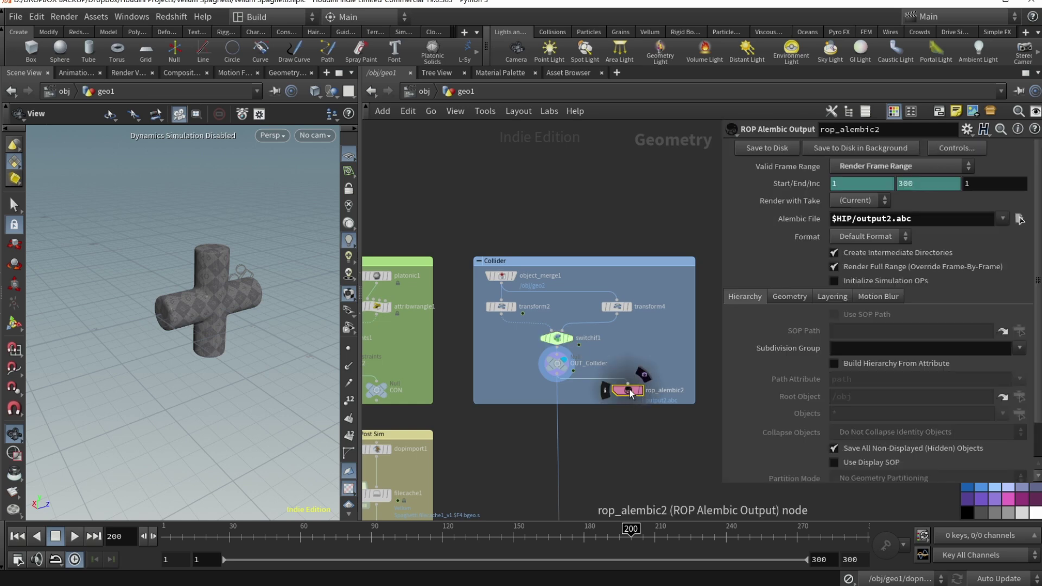
scroll(613, 424, "down", 2)
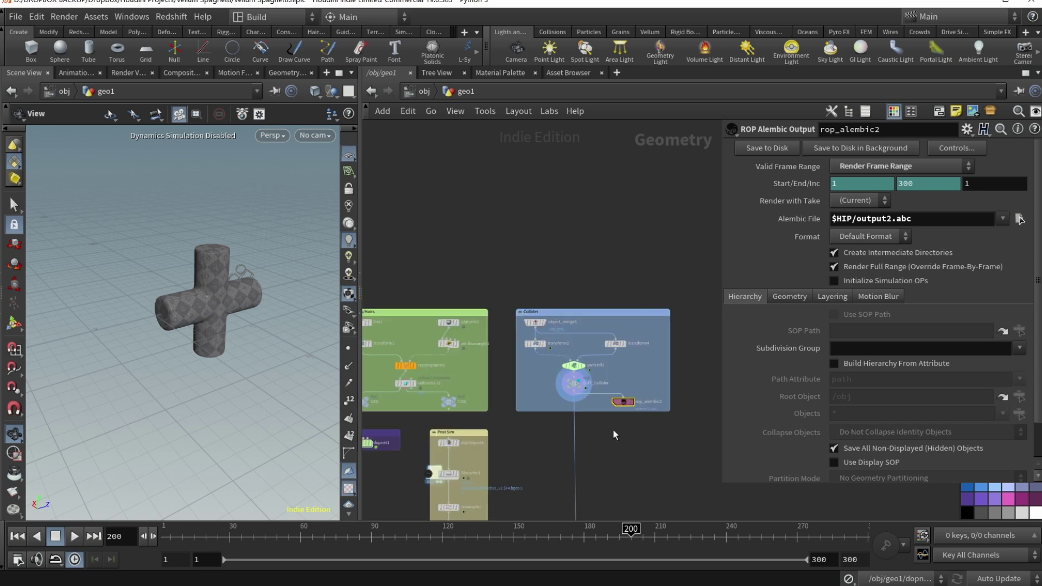
scroll(613, 428, "up", 3)
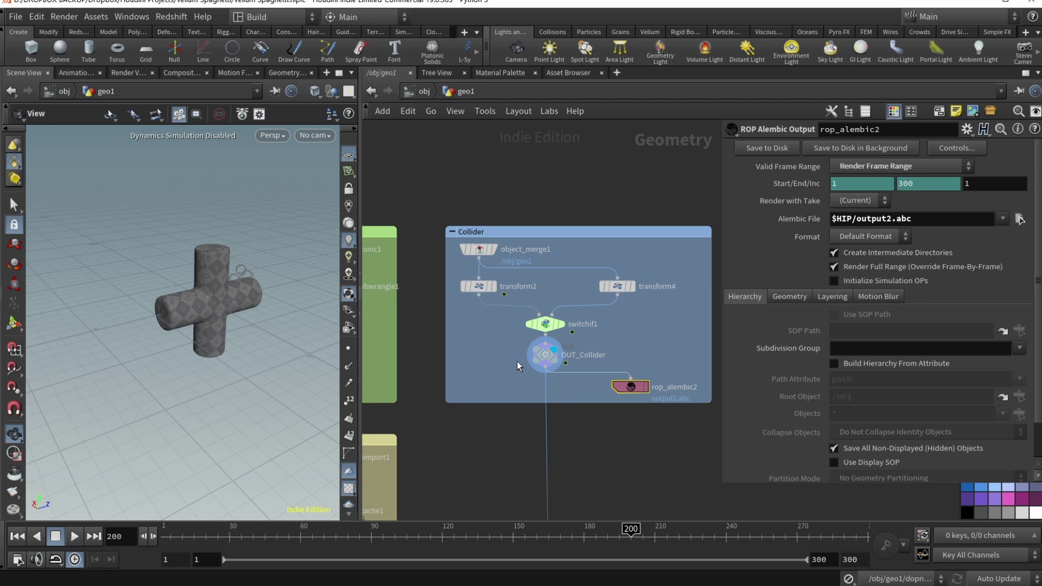
middle_click_drag(509, 378, 516, 411)
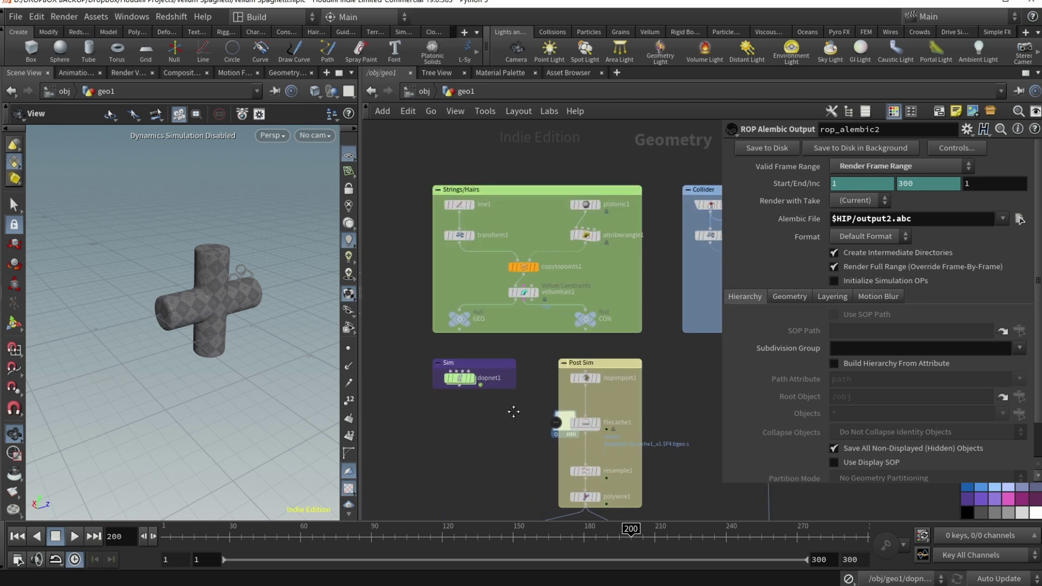
scroll(467, 415, "up", 2)
left_click(464, 361)
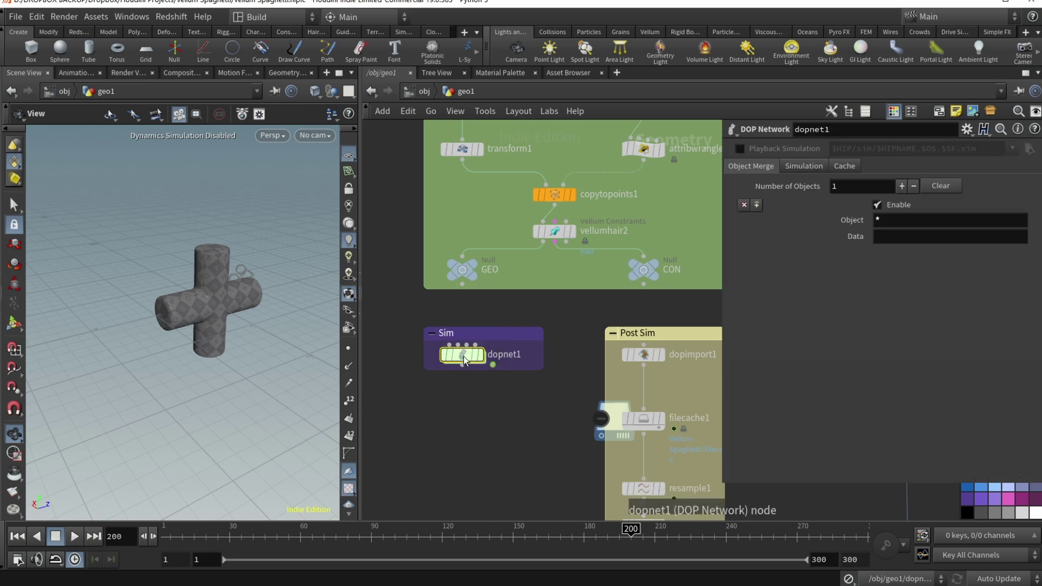
Inside dopnet1, rearrange staticobject1, vellumobject1 and the vellum source chain for a clearer layout
double_click(464, 355)
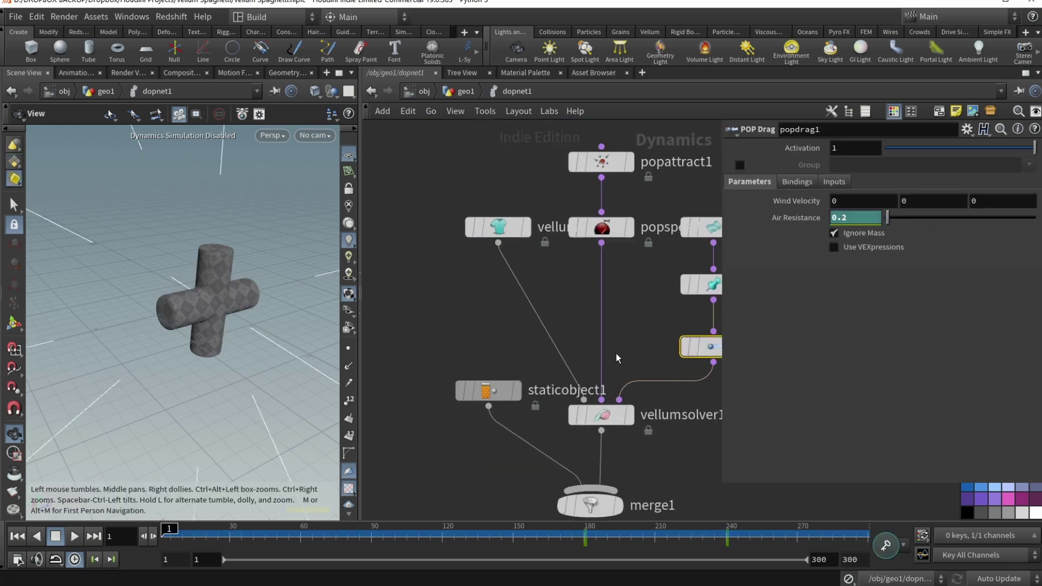
middle_click_drag(615, 348, 607, 206)
scroll(580, 402, "down", 3)
left_click_drag(523, 319, 467, 350)
middle_click_drag(630, 357, 600, 375)
left_click_drag(496, 239, 437, 305)
middle_click_drag(597, 337, 495, 339)
left_click_drag(520, 242, 659, 276)
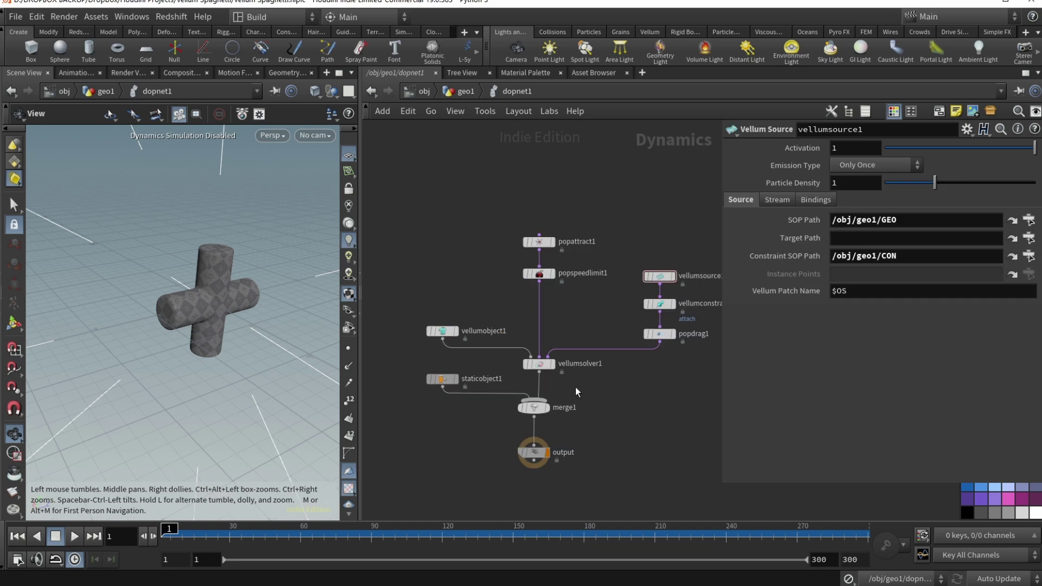
Review the Vellum solver, vellumobject1 and vellumsource1 settings, nudging vellumsource1 up
left_click(544, 363)
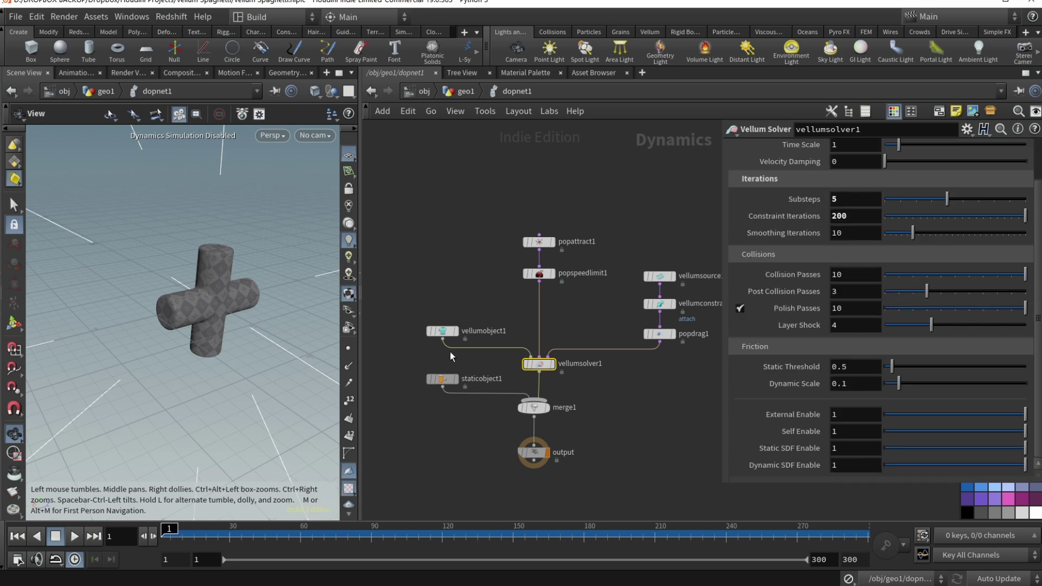
left_click(445, 335)
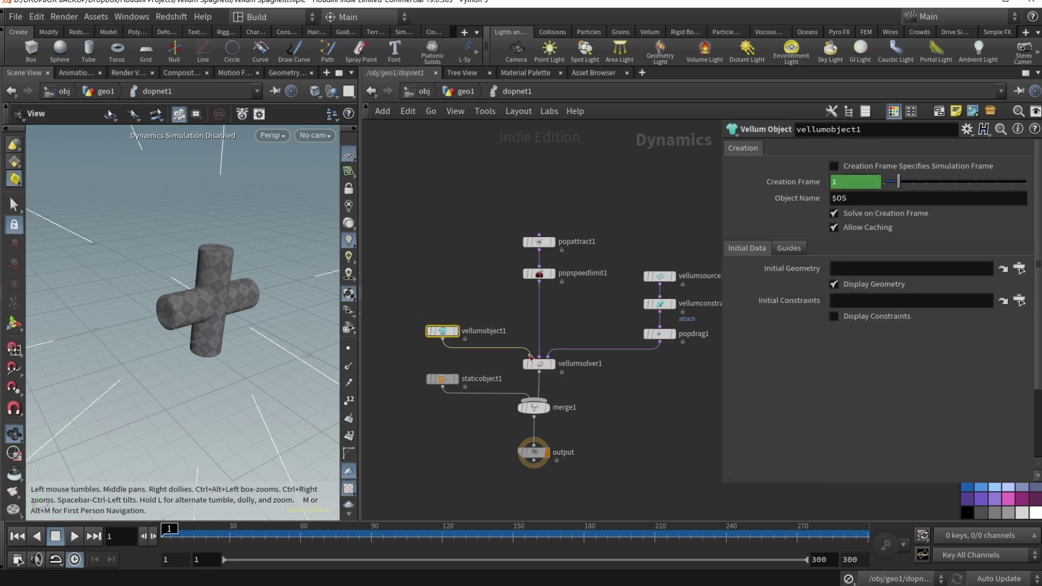
mouse_move(516, 366)
mouse_move(443, 333)
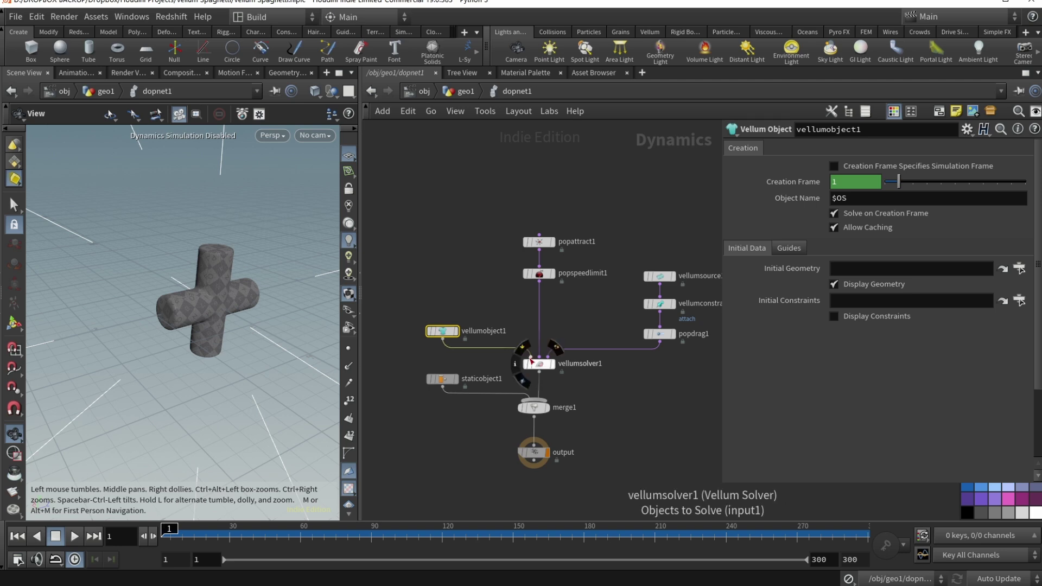
middle_click_drag(655, 375, 629, 374)
left_click(633, 275)
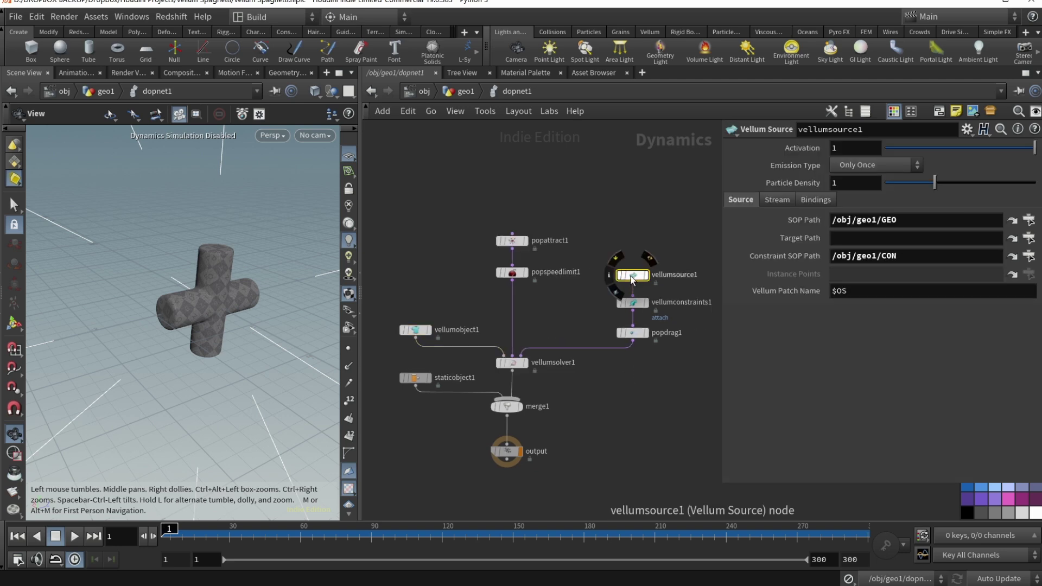
left_click_drag(633, 275, 632, 264)
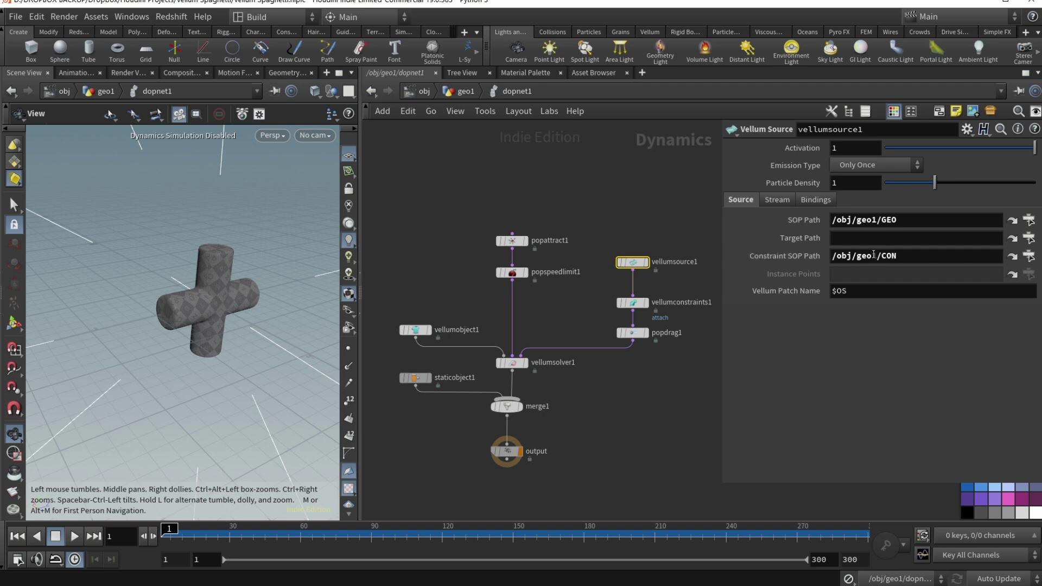
Bypass vellumconstraints1 and popdrag1, then view popattract1's Force Scale 10 and Maximum Distance 100
left_click(460, 91)
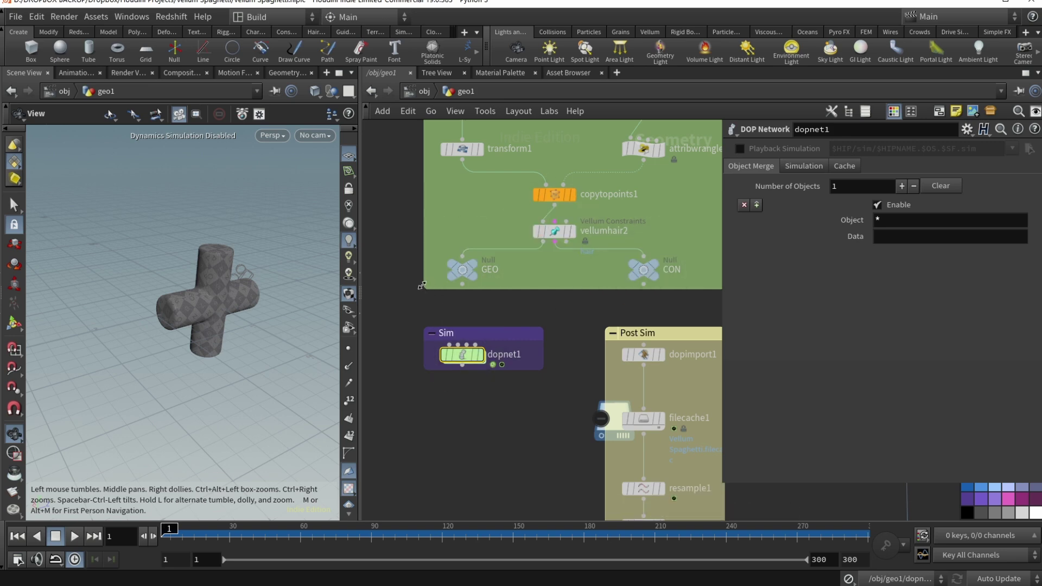
double_click(462, 354)
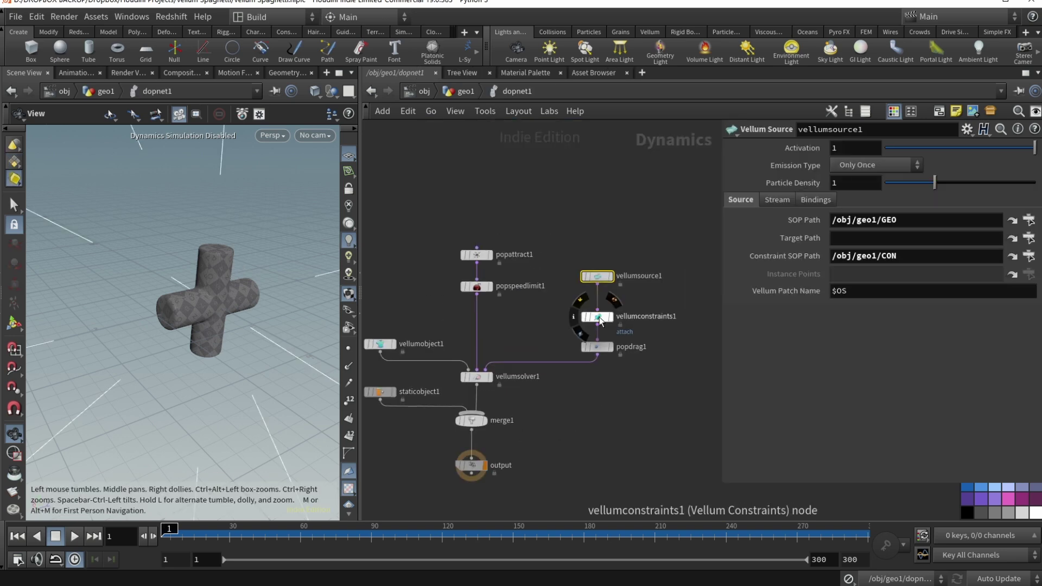
left_click(580, 299)
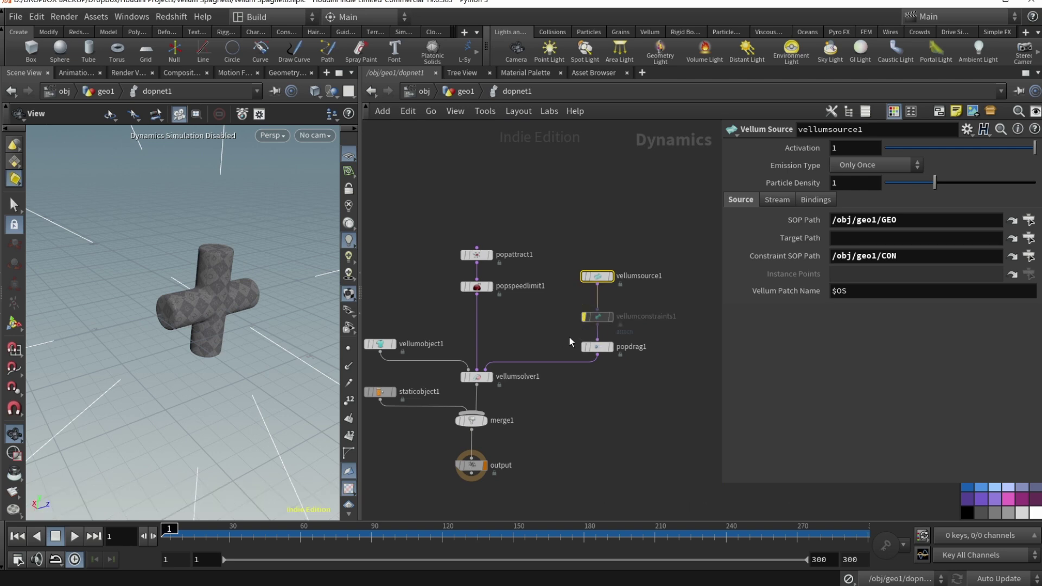
middle_click_drag(542, 340, 569, 335)
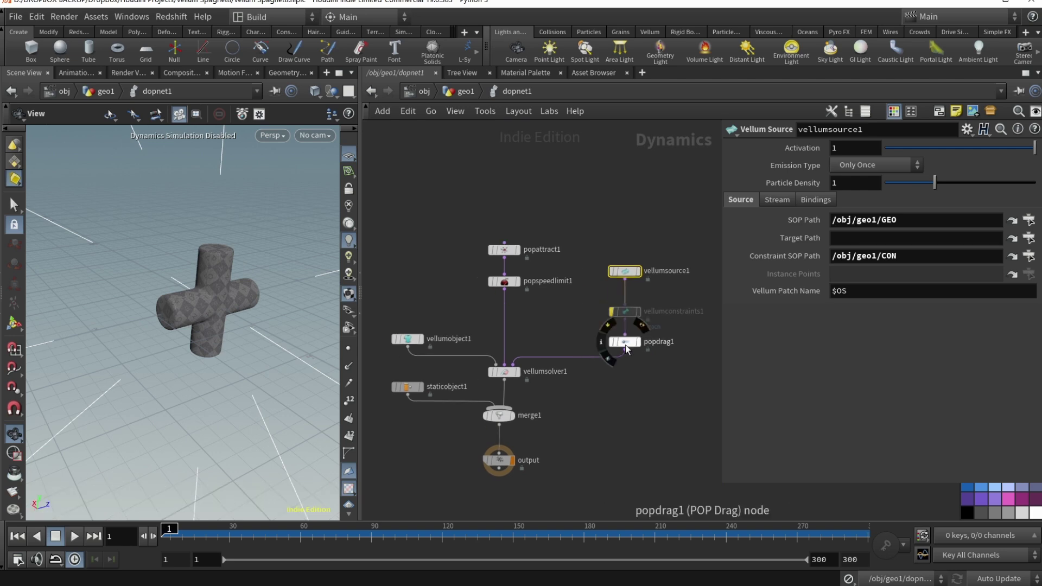
left_click(608, 324)
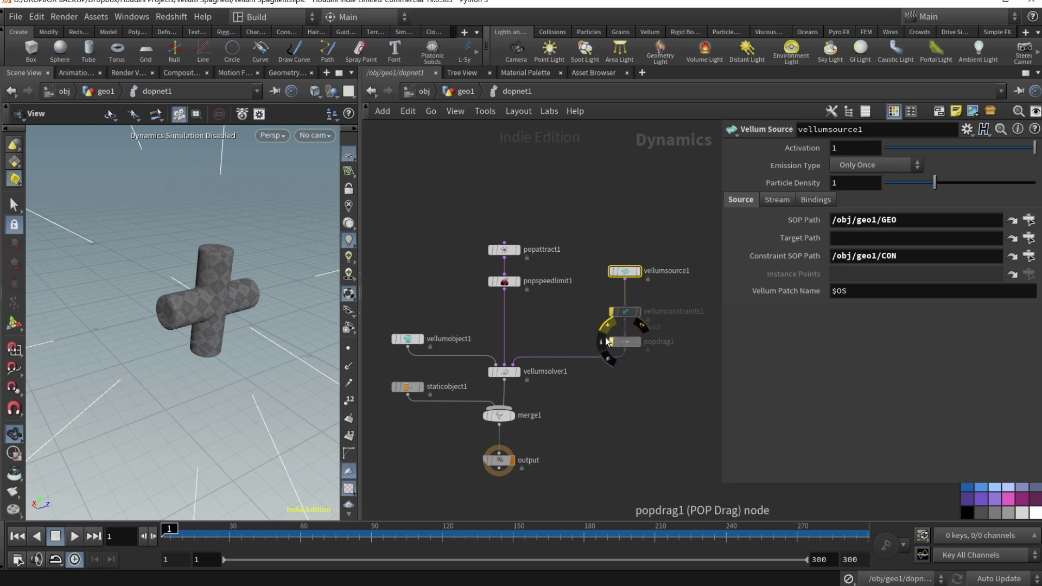
left_click(505, 251)
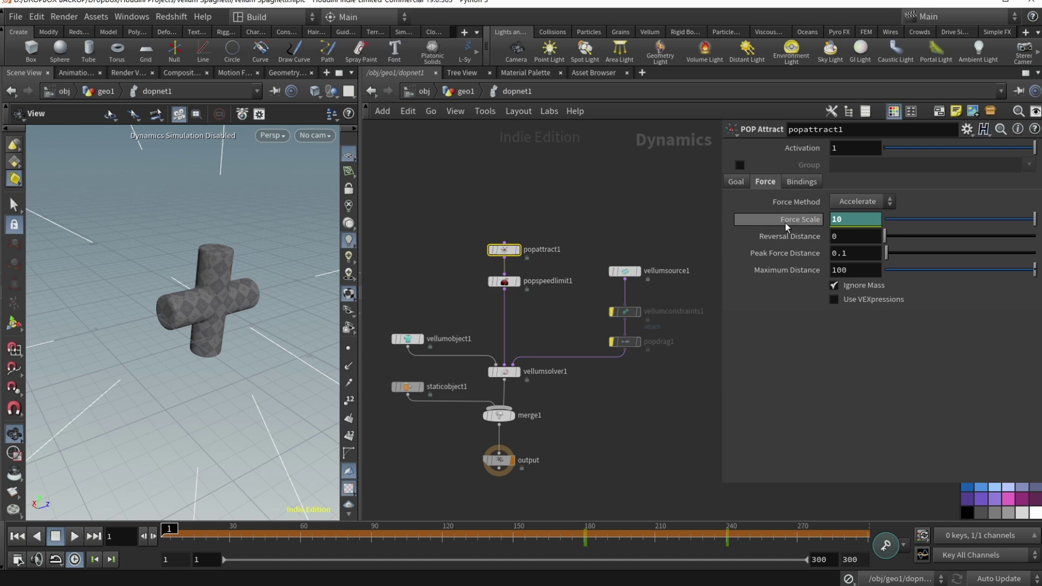
Bypass popspeedlimit1 and play the simulation to frame 35, then reset to frame 1
left_click(491, 282)
left_click(17, 537)
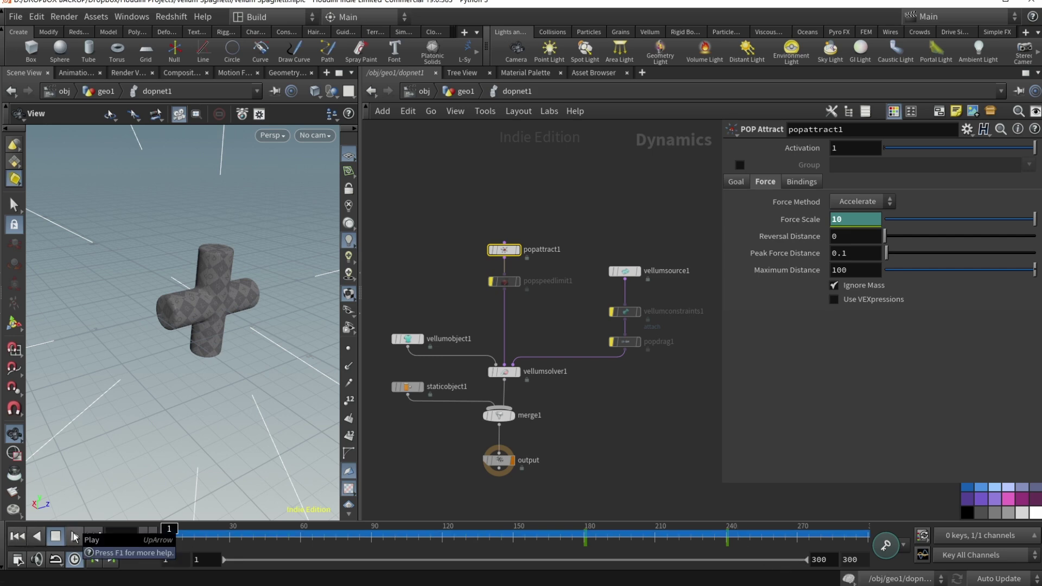
left_click(75, 536)
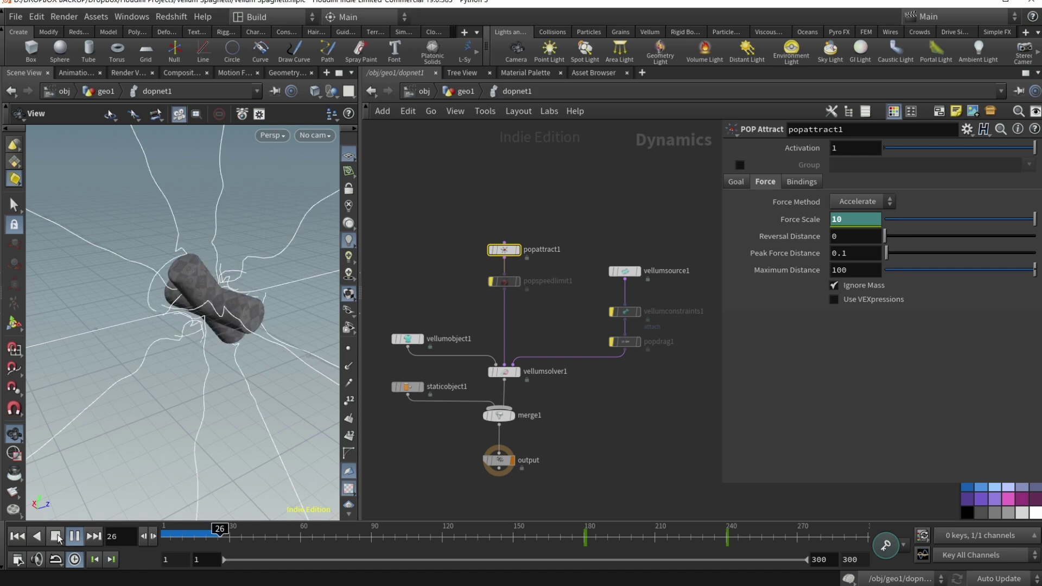
left_click(56, 536)
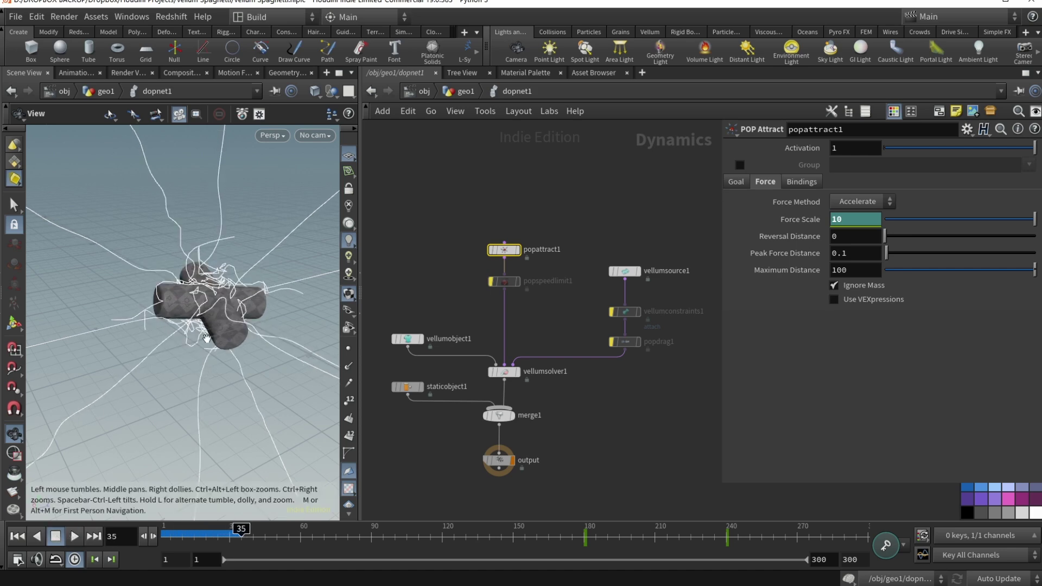
left_click_drag(260, 239, 181, 358)
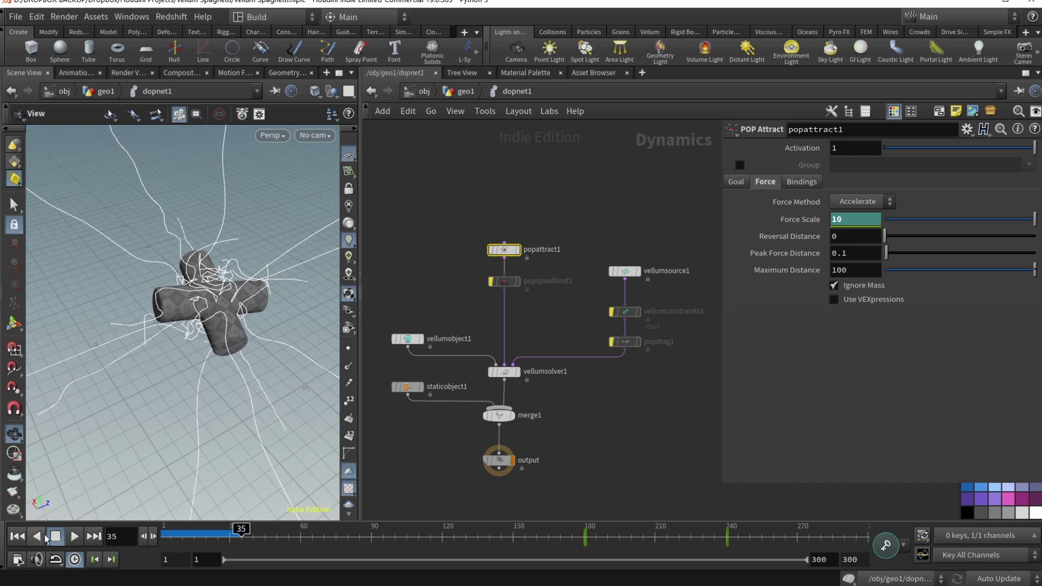
key("ctrl+Left")
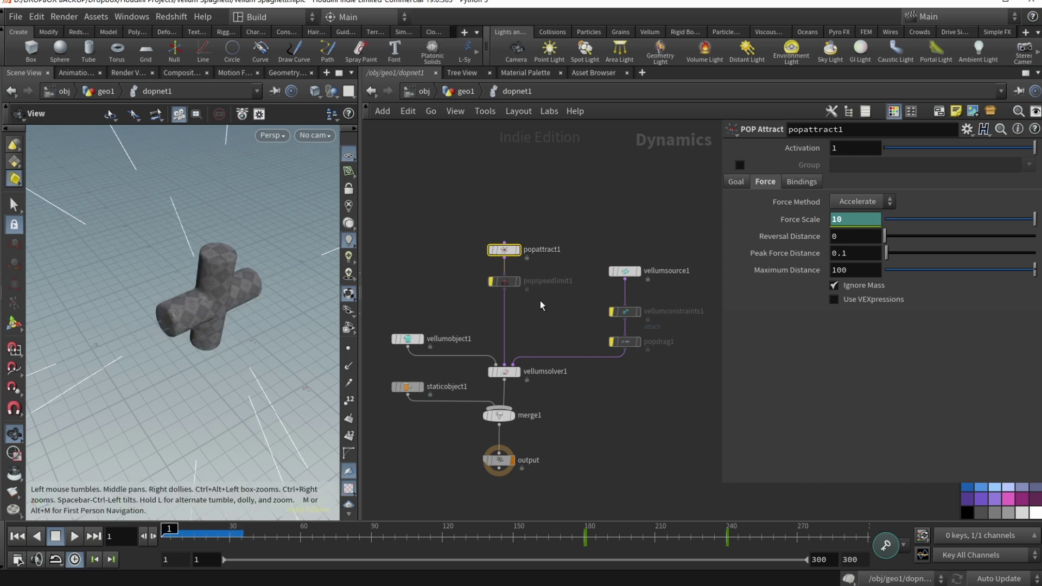
Re-enable popspeedlimit1 at Maximum Speed 2 and play the simulation again
mouse_move(508, 281)
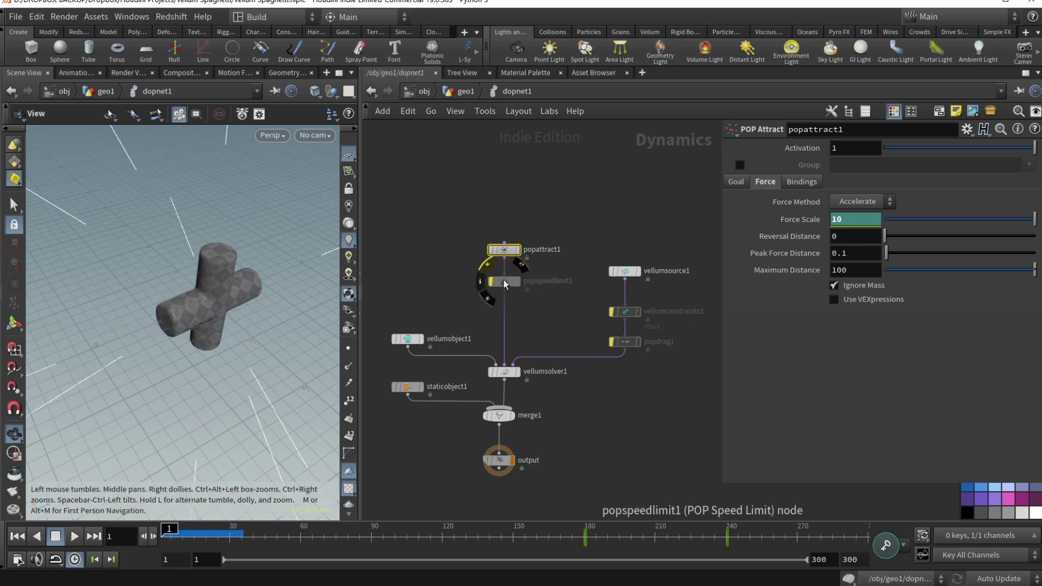
left_click(486, 265)
left_click(503, 281)
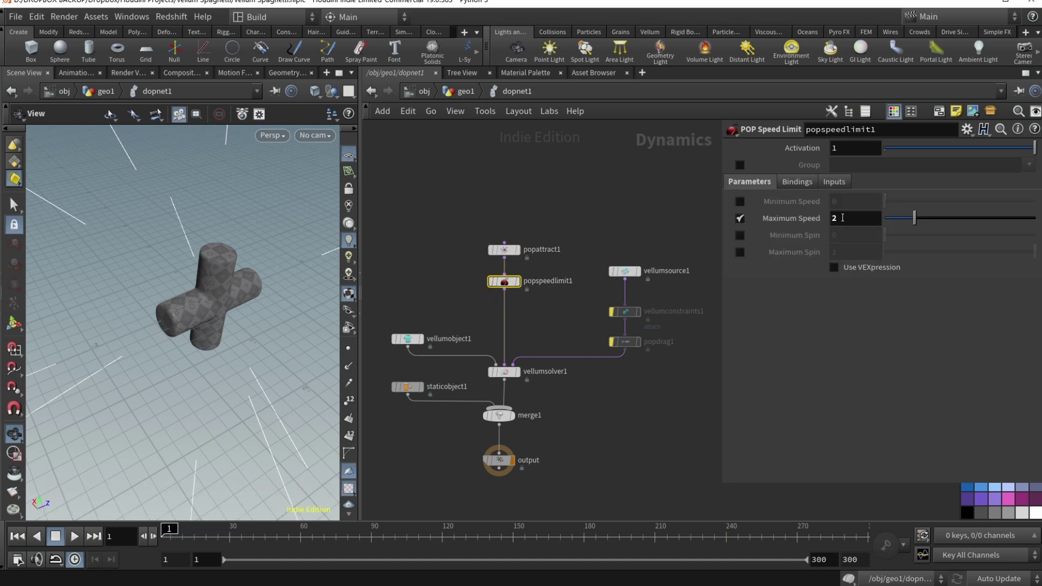
left_click(74, 536)
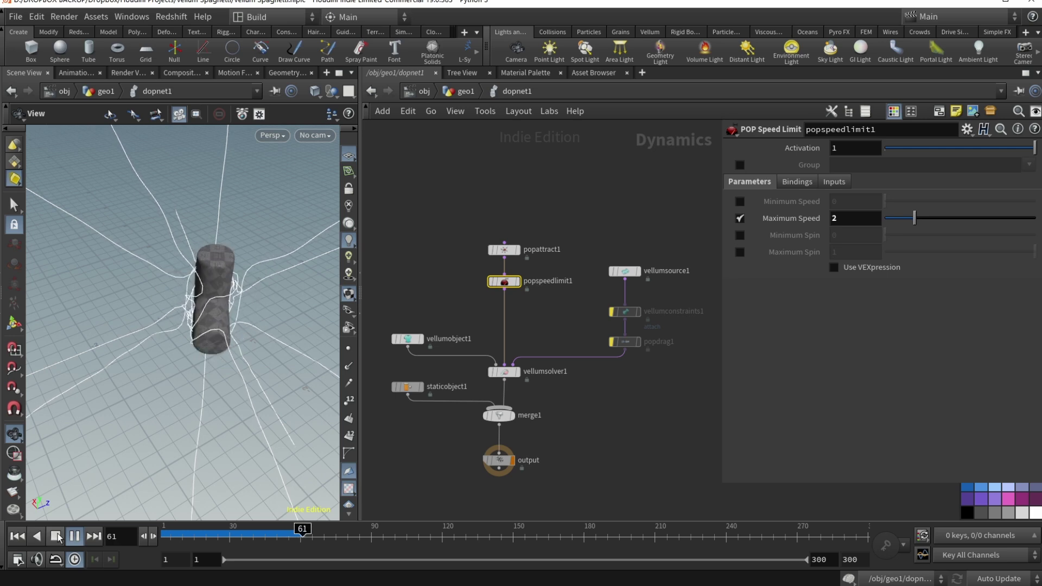
Stop playback and un-bypass vellumconstraints1 so strands attach to /obj/geo1/OUT_Collider again
left_click(58, 536)
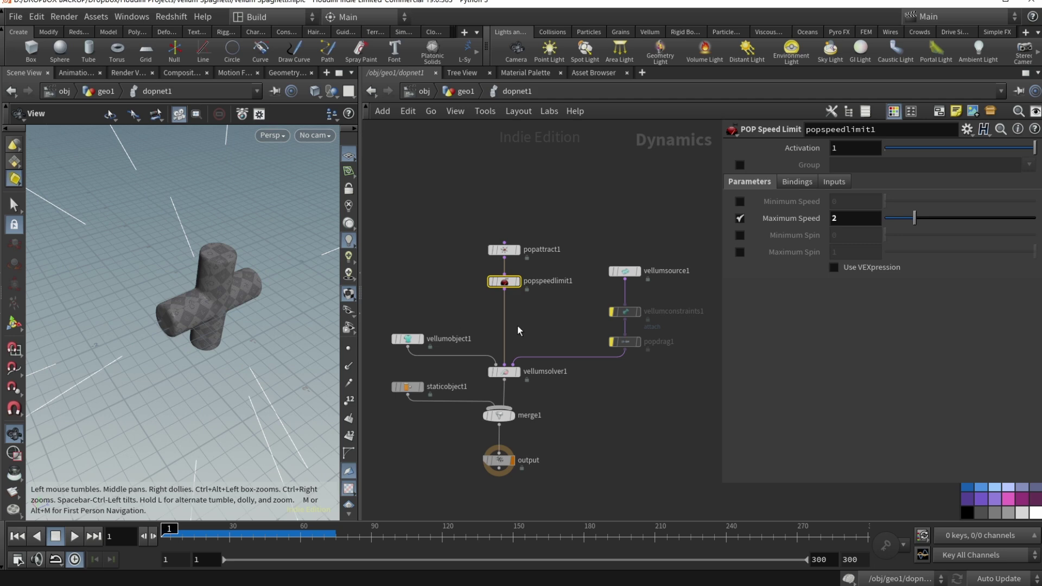
left_click_drag(182, 304, 365, 298)
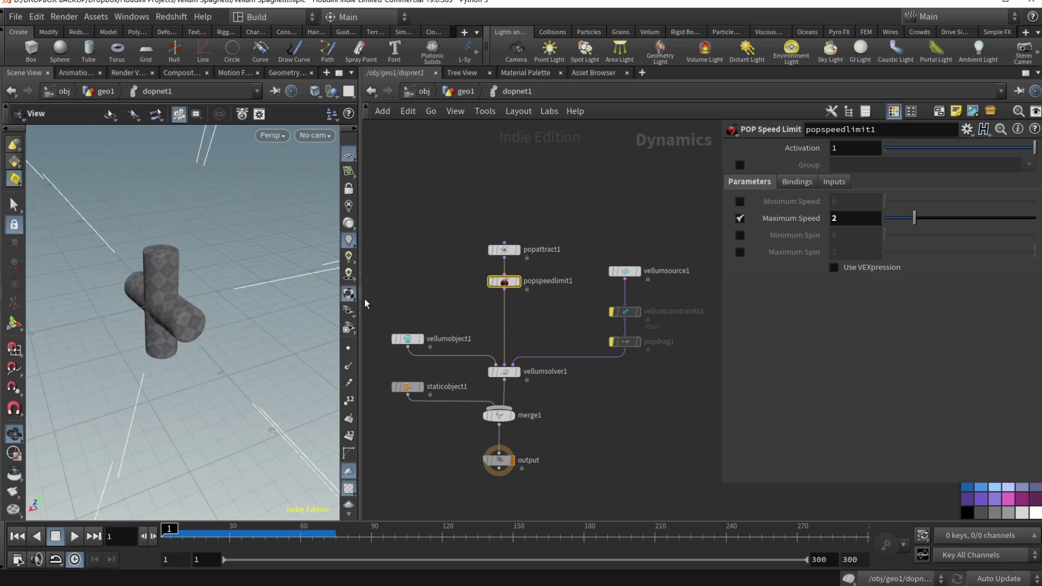
left_click(626, 309)
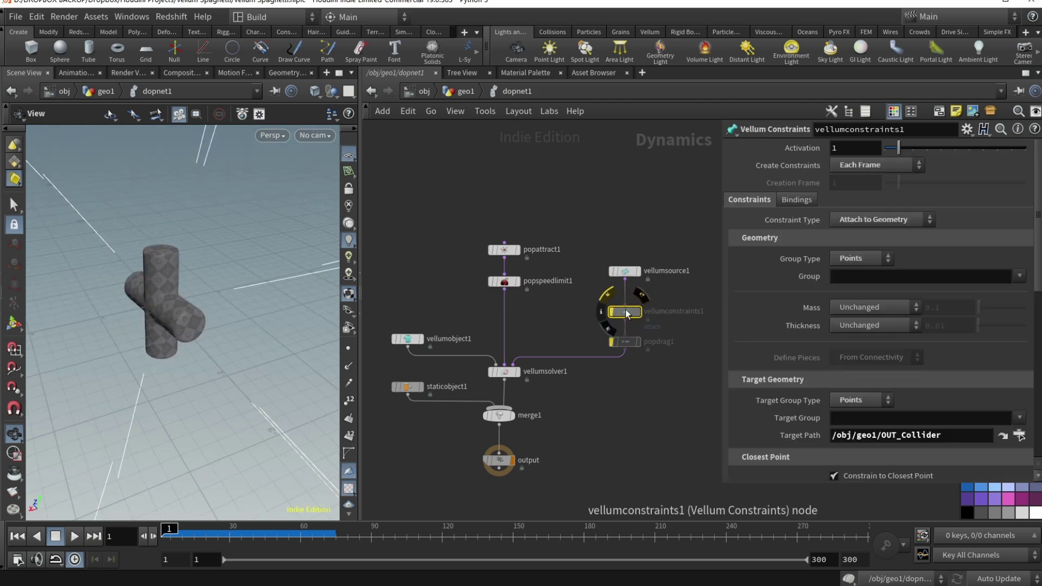
left_click_drag(625, 311, 627, 308)
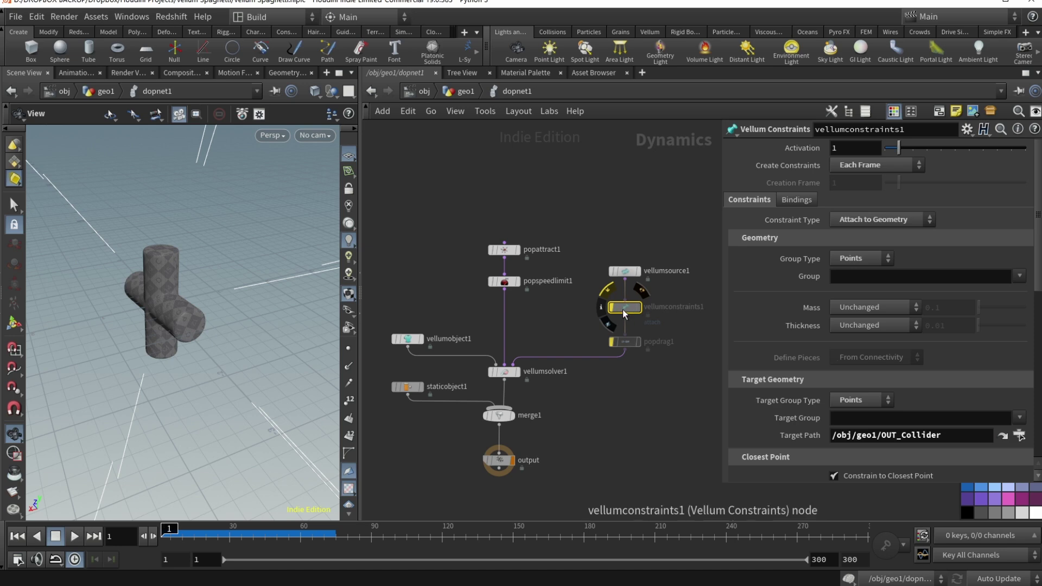
left_click(610, 294)
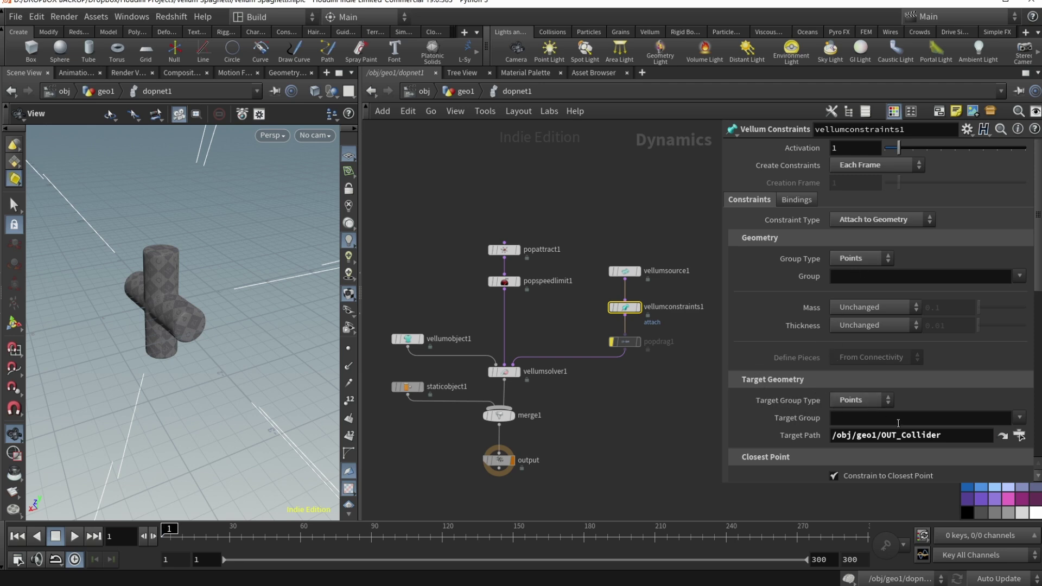
Select the /obj/geo1/OUT_Collider target path, play to frame 55, and scrub back to around frame 40
left_click(942, 439)
double_click(942, 440)
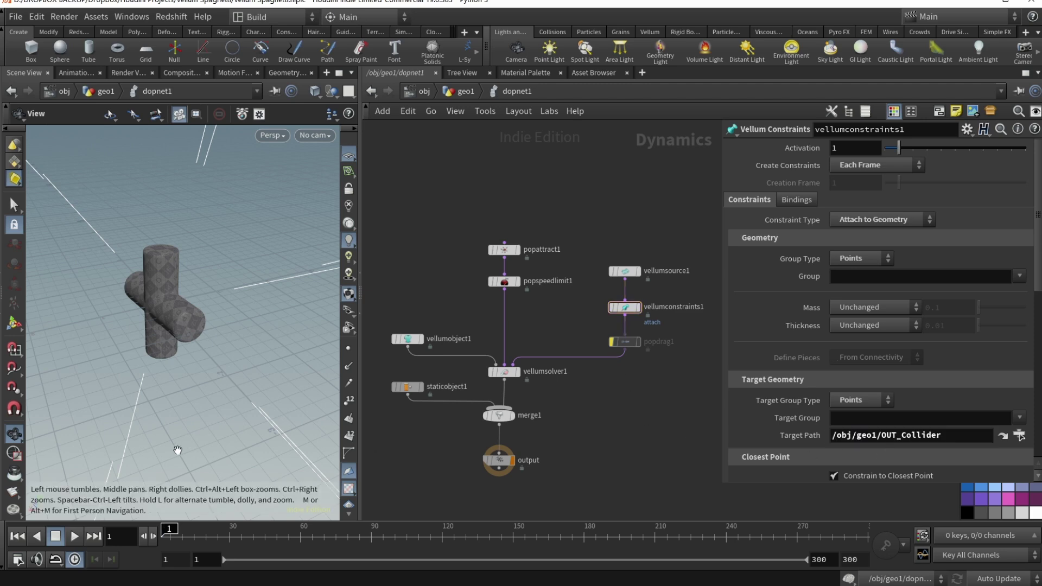
left_click(75, 536)
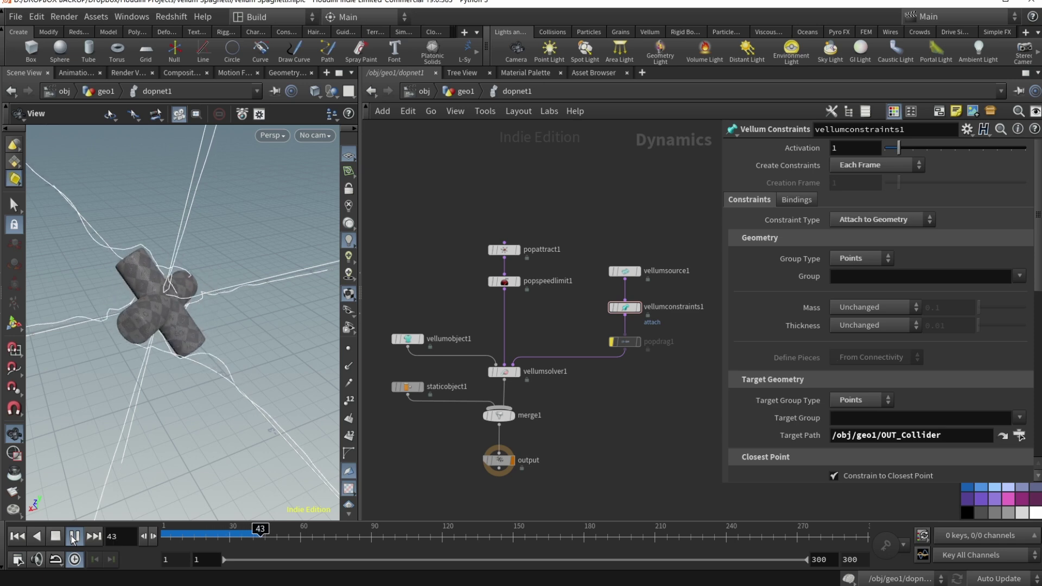
left_click(63, 537)
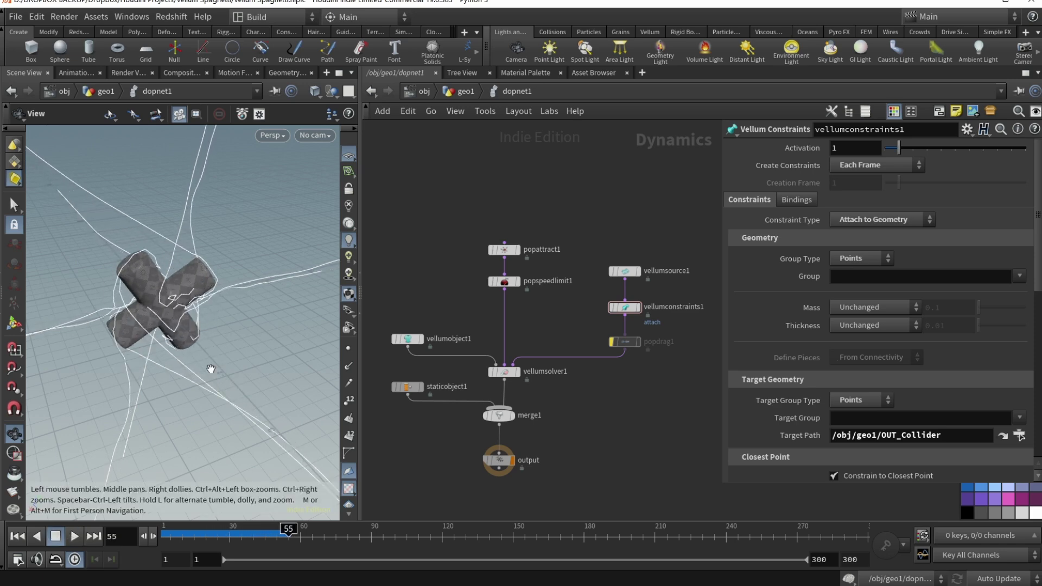
left_click_drag(277, 531, 241, 531)
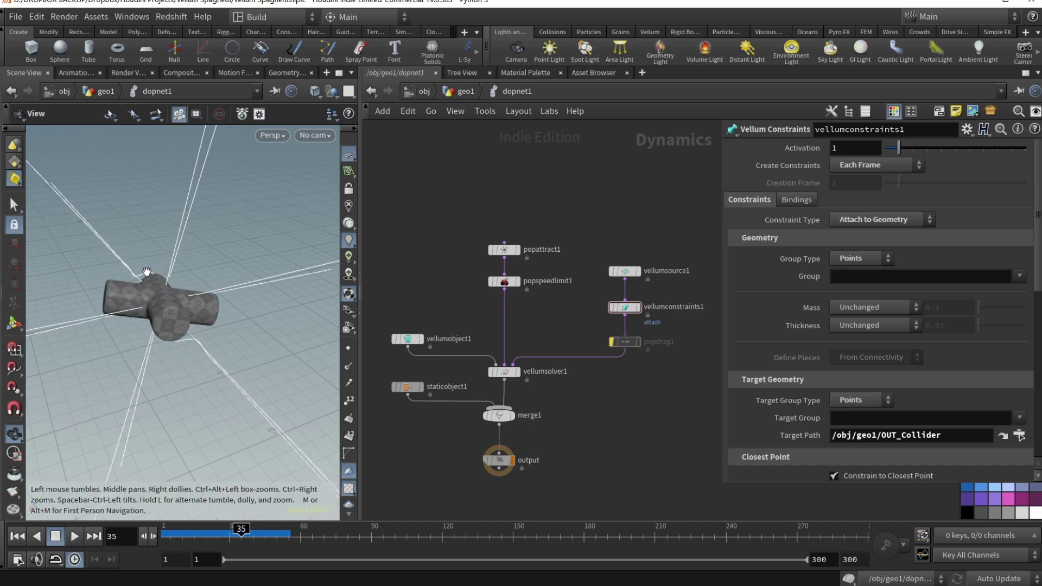
Inspect strands on the cross and show the Closest Point settings with Max Distance 0.01
scroll(150, 277, "up", 6)
mouse_move(150, 278)
left_mouse_down()
mouse_move(151, 308)
mouse_move(142, 298)
mouse_move(163, 290)
left_mouse_up()
scroll(117, 298, "up", 2)
scroll(117, 297, "up", 8)
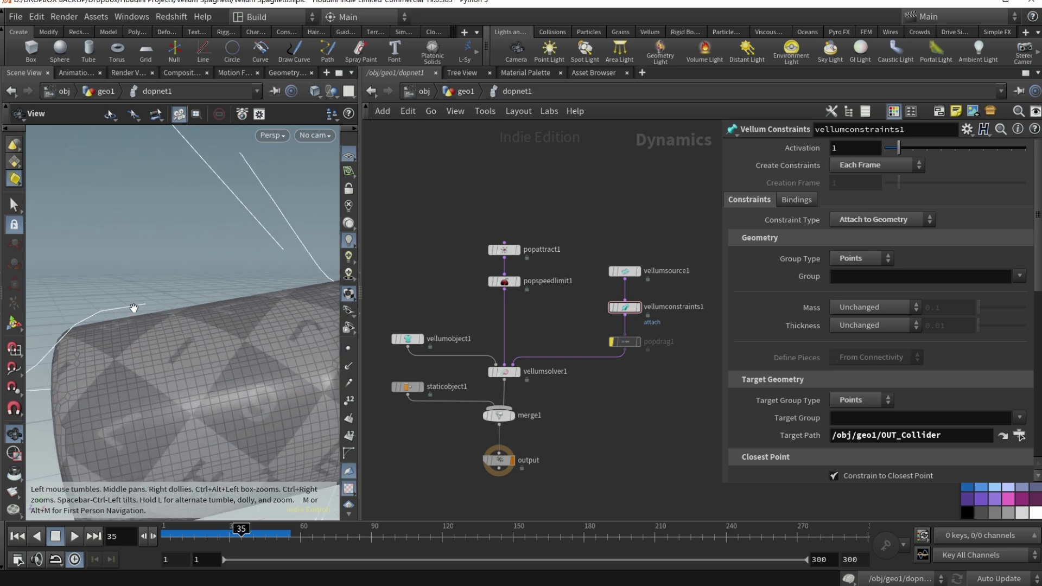
scroll(132, 300, "up", 2)
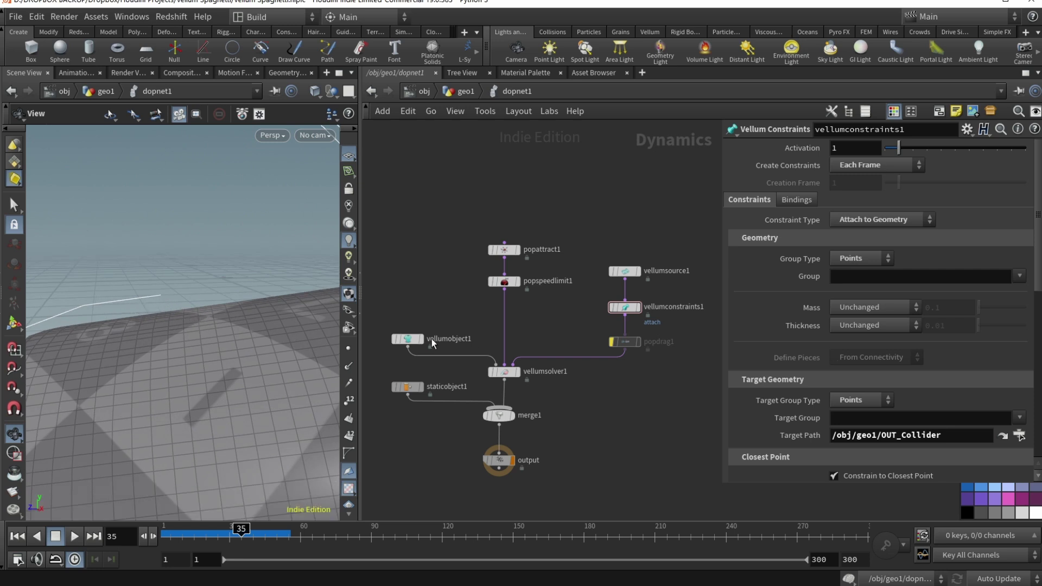
scroll(1033, 280, "down", 5)
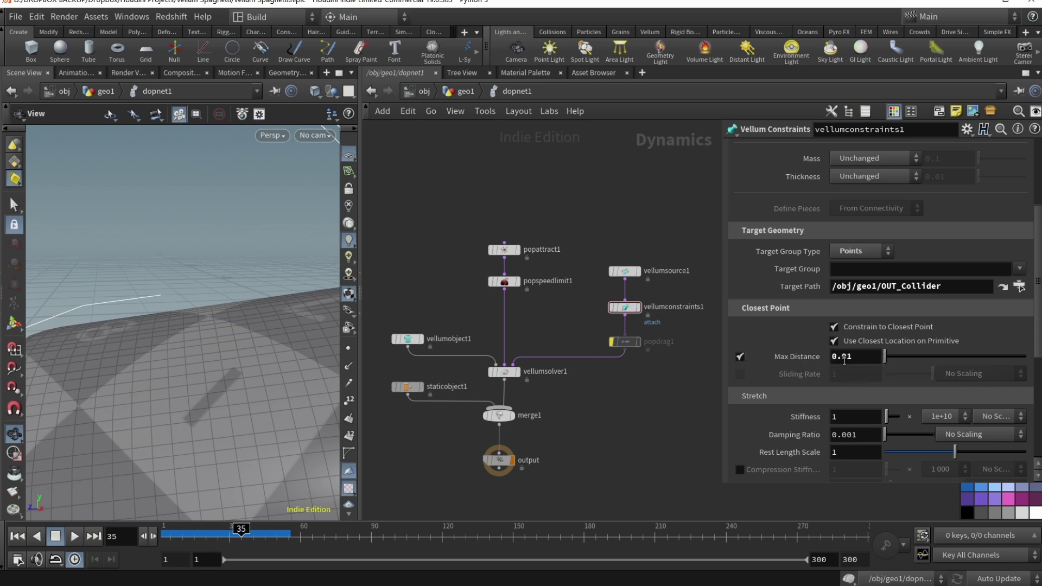
Return to frame 41 and show popdrag1's keyed Air Resistance of 0.2 with zero wind
left_click_drag(239, 319, 176, 312)
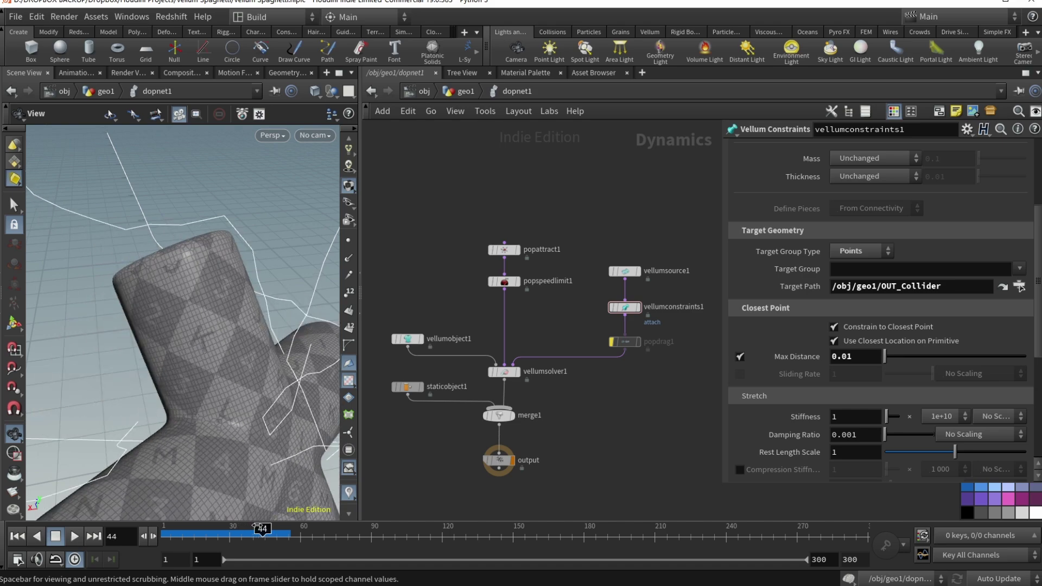
mouse_move(264, 529)
left_mouse_down()
mouse_move(227, 522)
mouse_move(277, 525)
left_mouse_up()
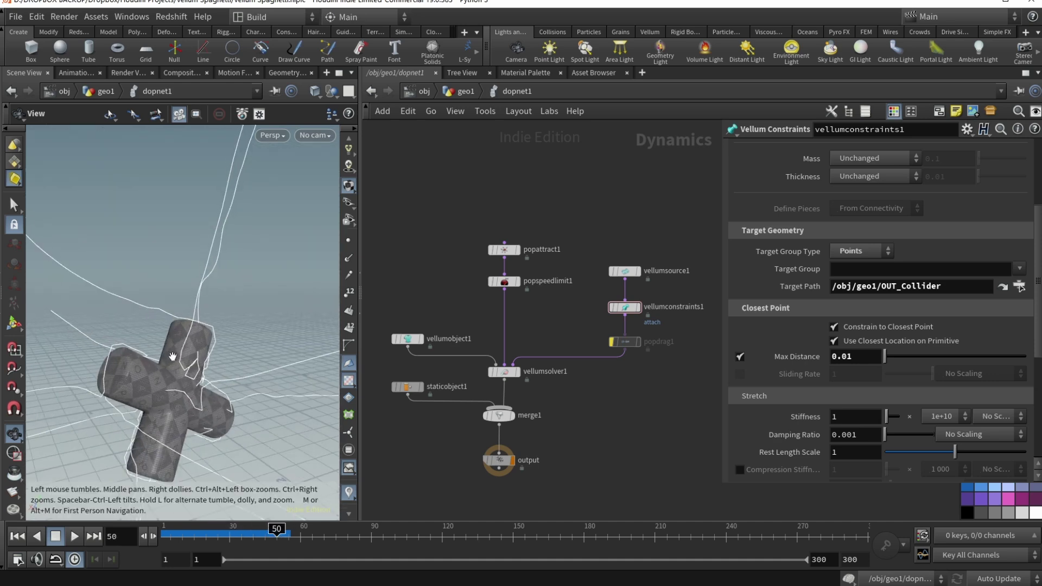
left_click(634, 341)
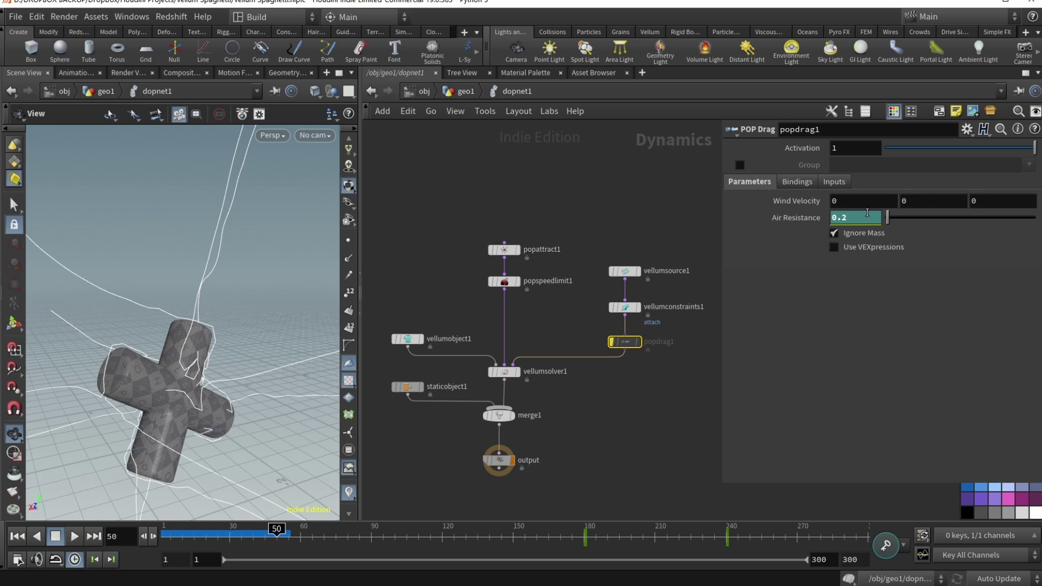
Scrub popdrag1's keys to see air resistance rise from 0.2 at frame 180 to 1 at 240
left_click(584, 536)
left_click(578, 534)
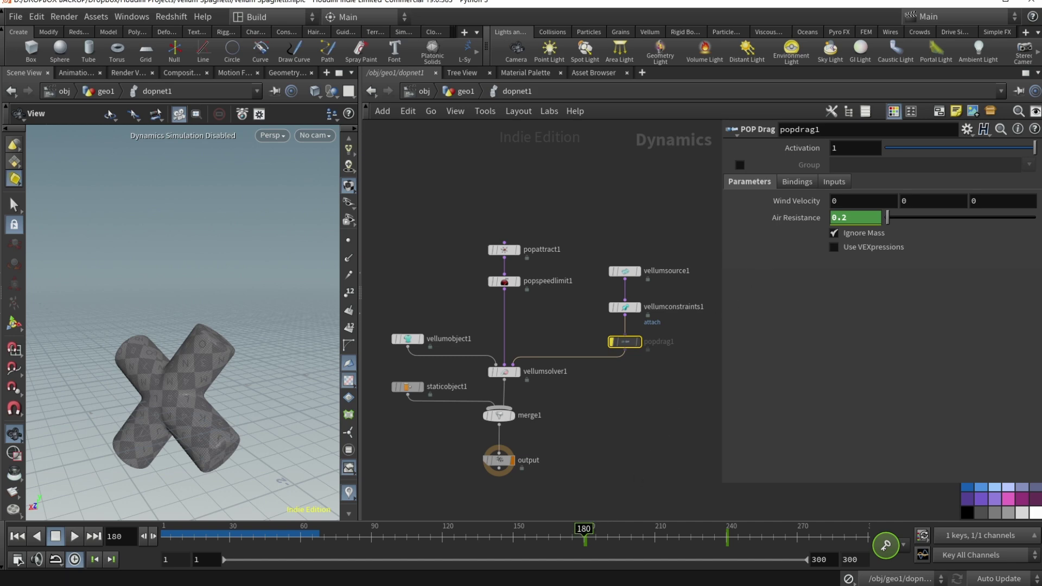
left_click_drag(592, 537, 727, 544)
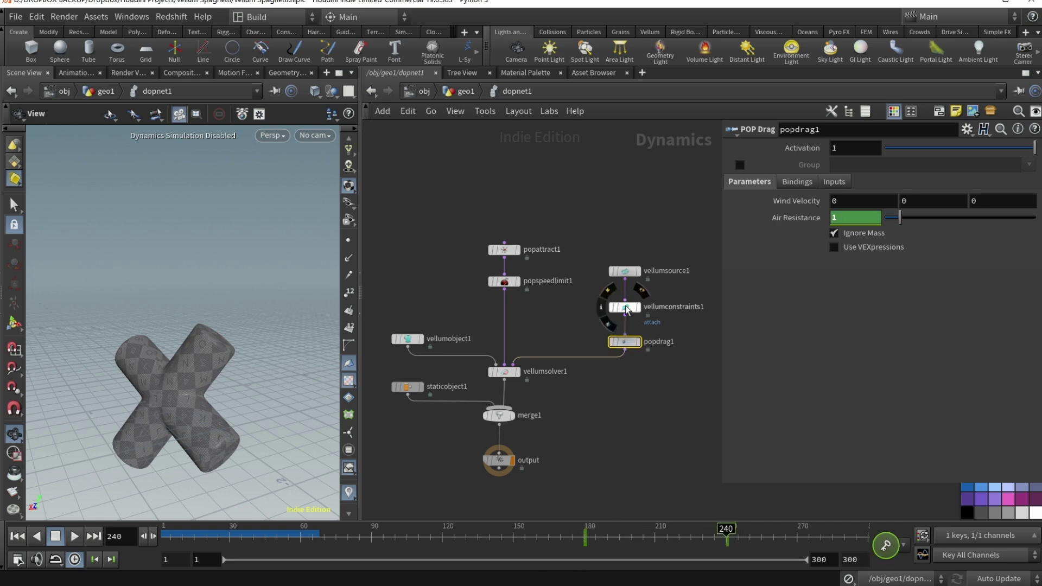
On popattract1, scrub from frame 180 to 240 to see Force Scale fall from 10 to 0
left_click(497, 252)
left_click(584, 537)
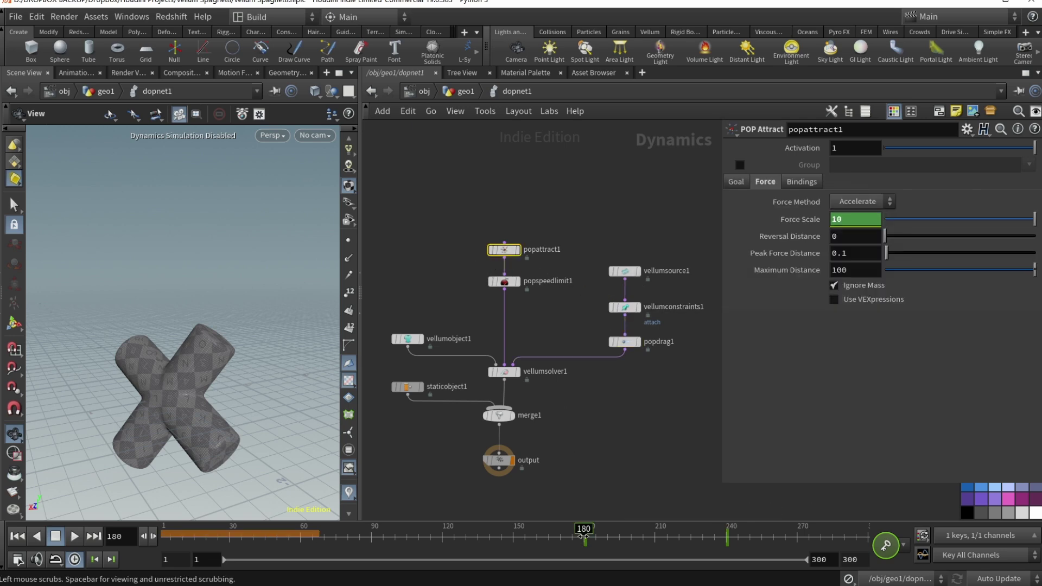
left_click_drag(584, 531, 727, 536)
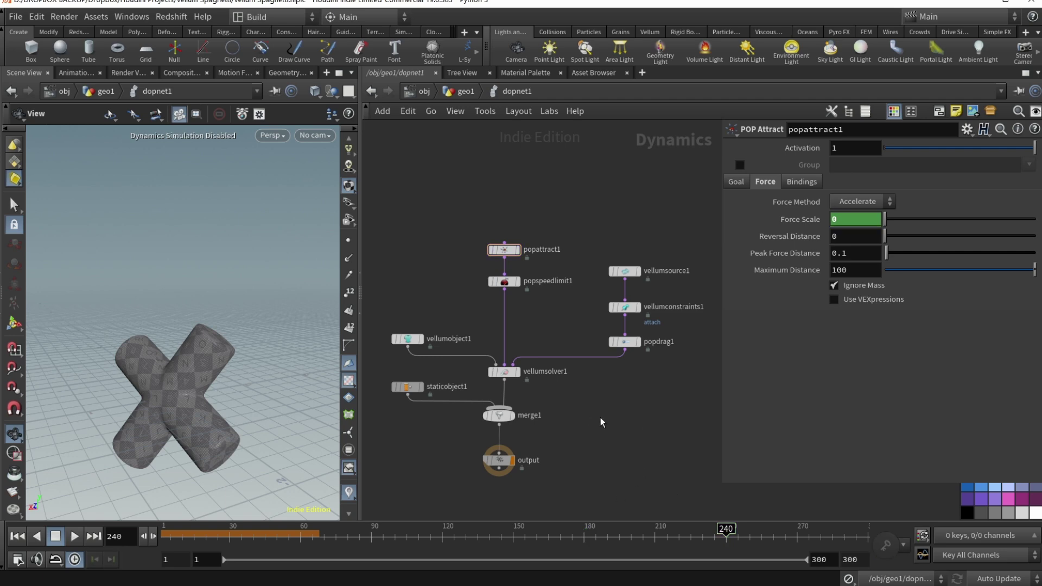
Check merge1's Collide Relationship, then return to staticobject1's settings
scroll(557, 402, "up", 2)
left_click(438, 365)
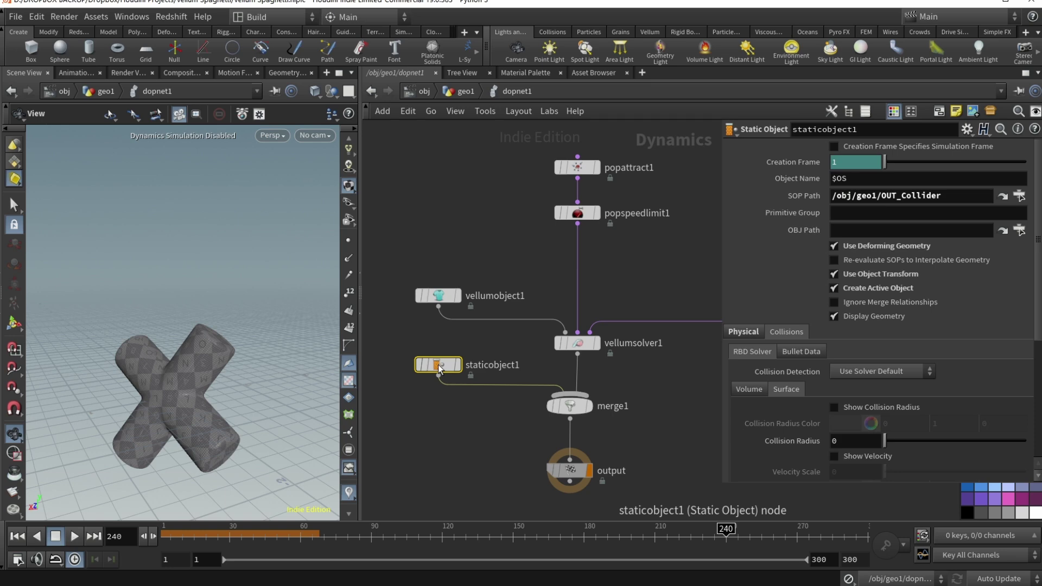
left_click(571, 407)
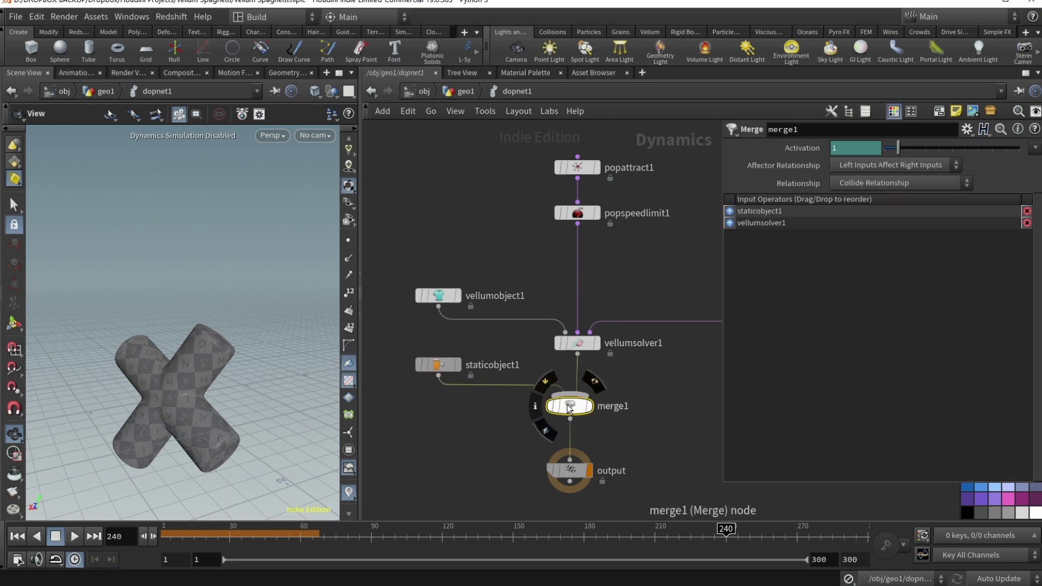
left_click(438, 364)
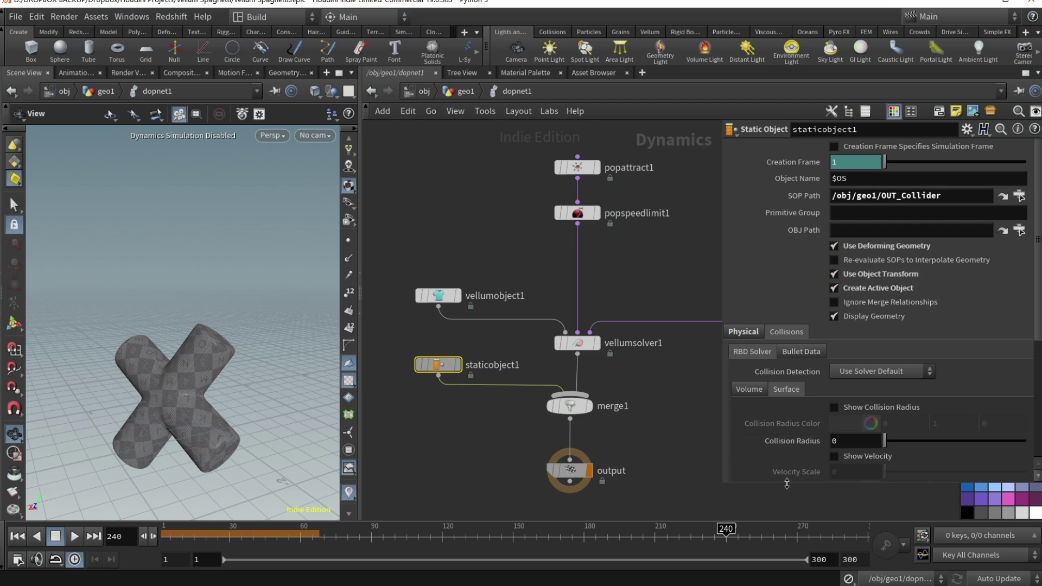
Show staticobject1's Physical properties: bounce 0 and friction 1 for /obj/geo1/OUT_Collider
left_click_drag(786, 483, 787, 507)
scroll(780, 450, "down", 3)
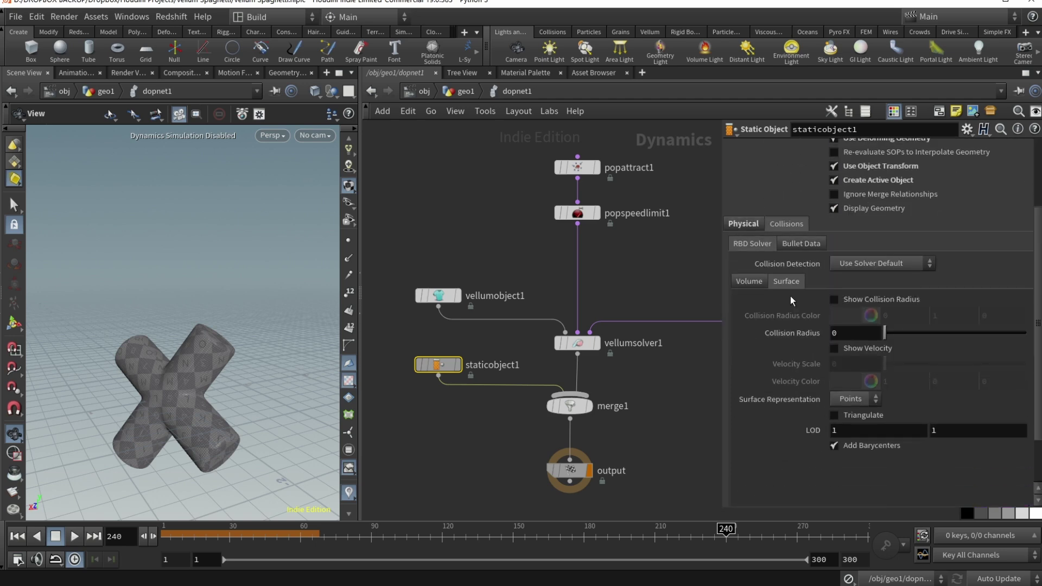
left_click(760, 224)
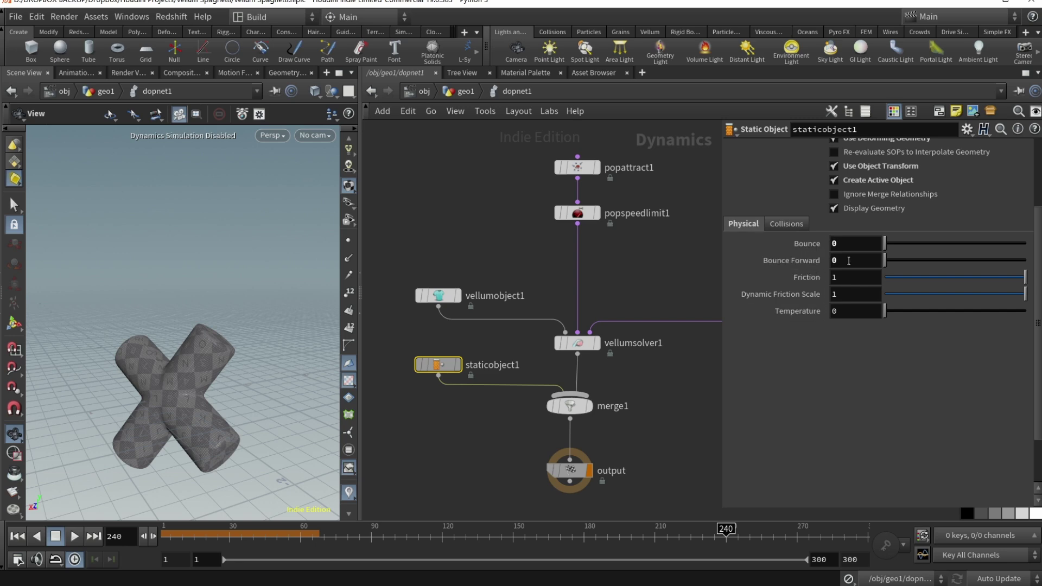
scroll(472, 434, "down", 4)
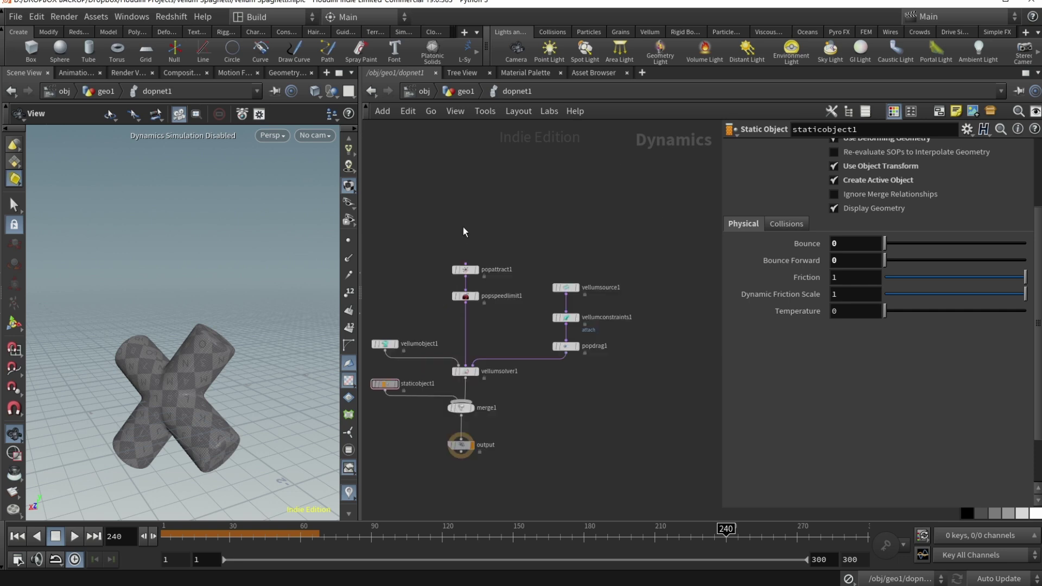
scroll(496, 249, "up", 4)
scroll(549, 305, "down", 3)
Play the Vellum simulation from frame 1, then stop and scrub to around frame 62
left_click(17, 536)
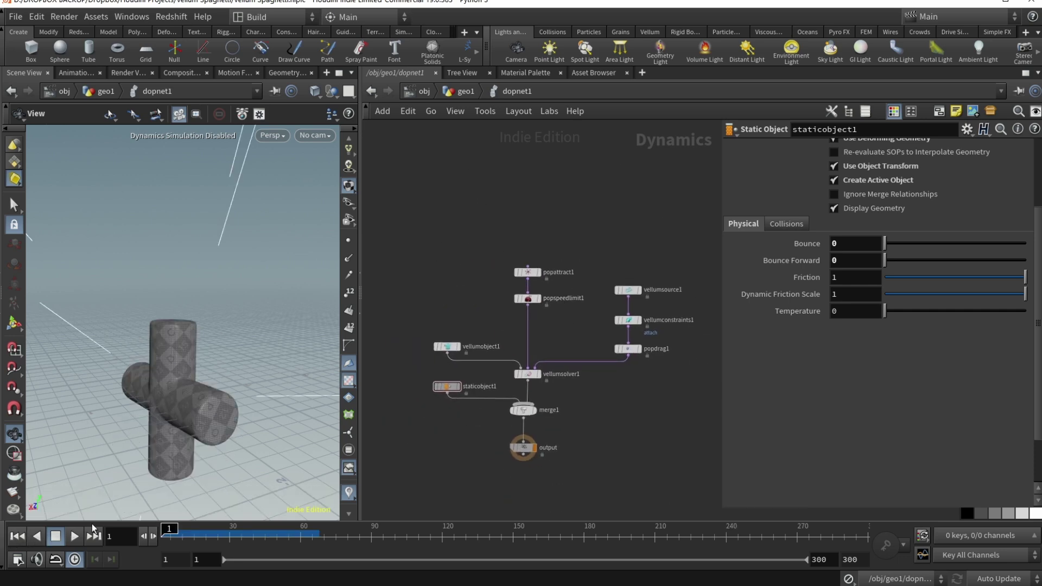
left_click(73, 536)
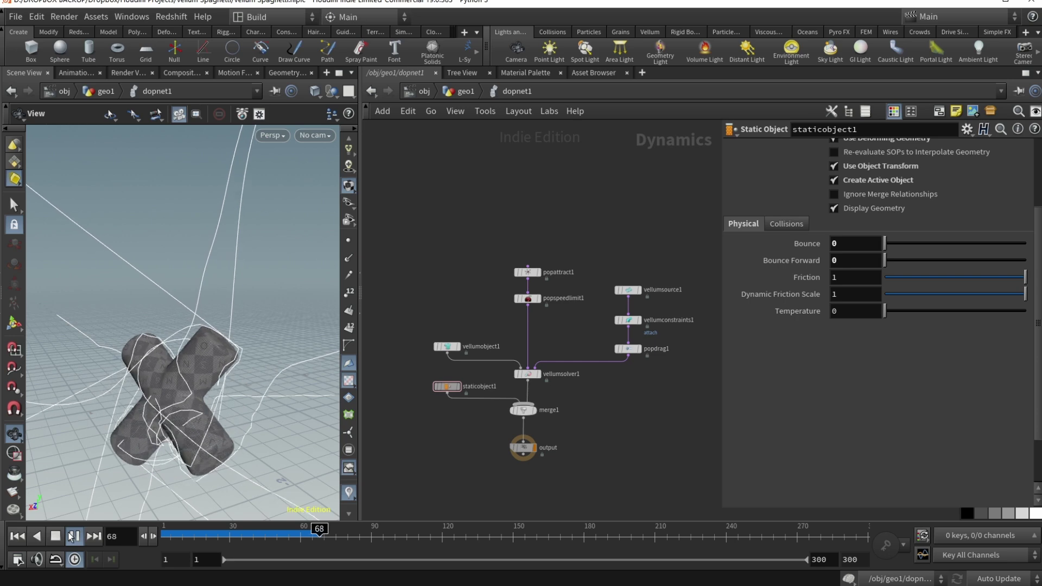
left_click(56, 536)
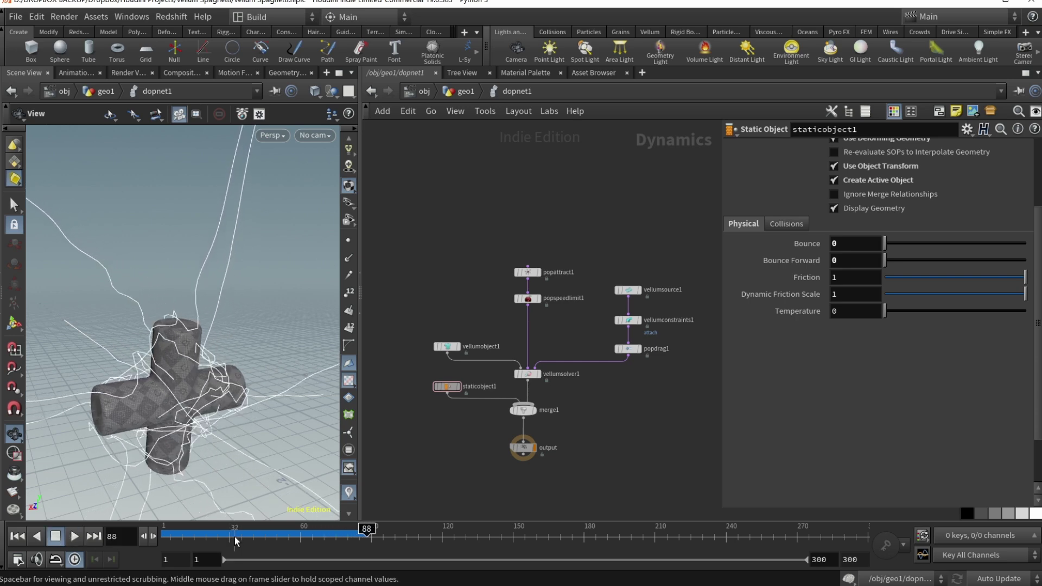
mouse_move(166, 536)
left_mouse_down()
mouse_move(357, 536)
mouse_move(187, 529)
mouse_move(351, 530)
mouse_move(215, 531)
left_mouse_up()
Display dopimport1 and point it at dopnet1 with Object Mask vellumo*
key("u")
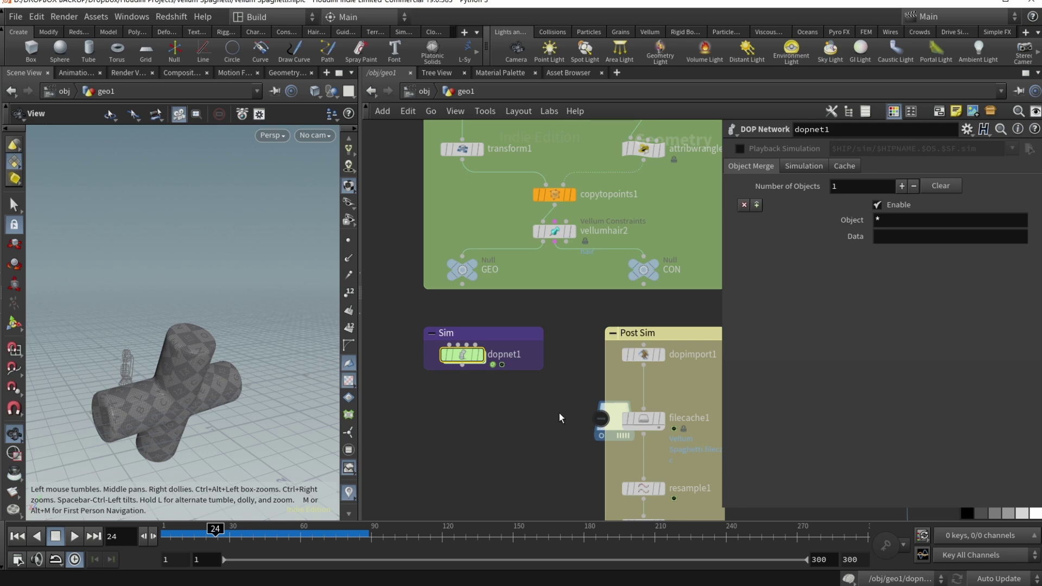
left_click(560, 326)
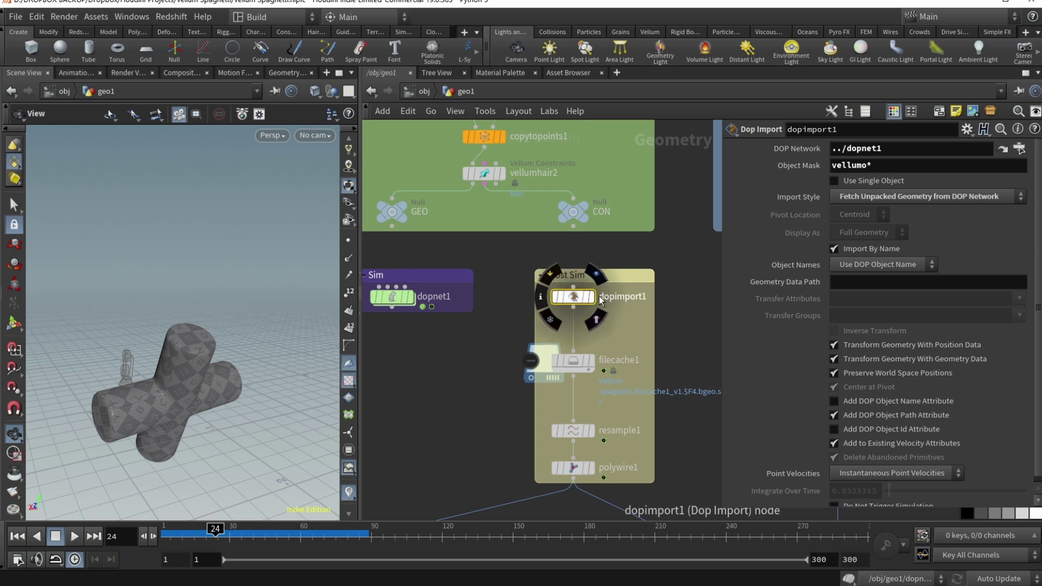
left_click(589, 296)
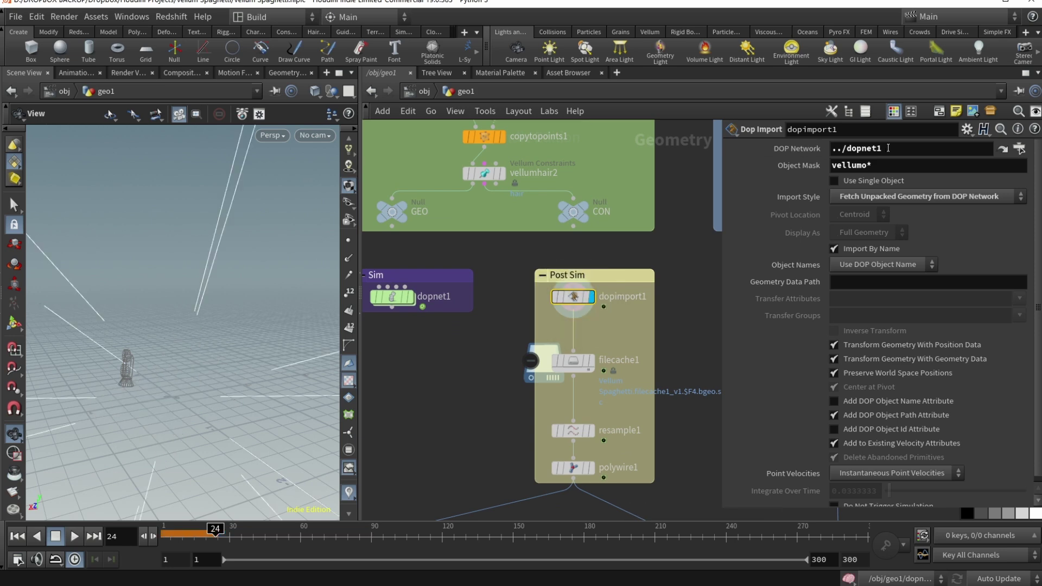
left_click_drag(392, 296, 903, 149)
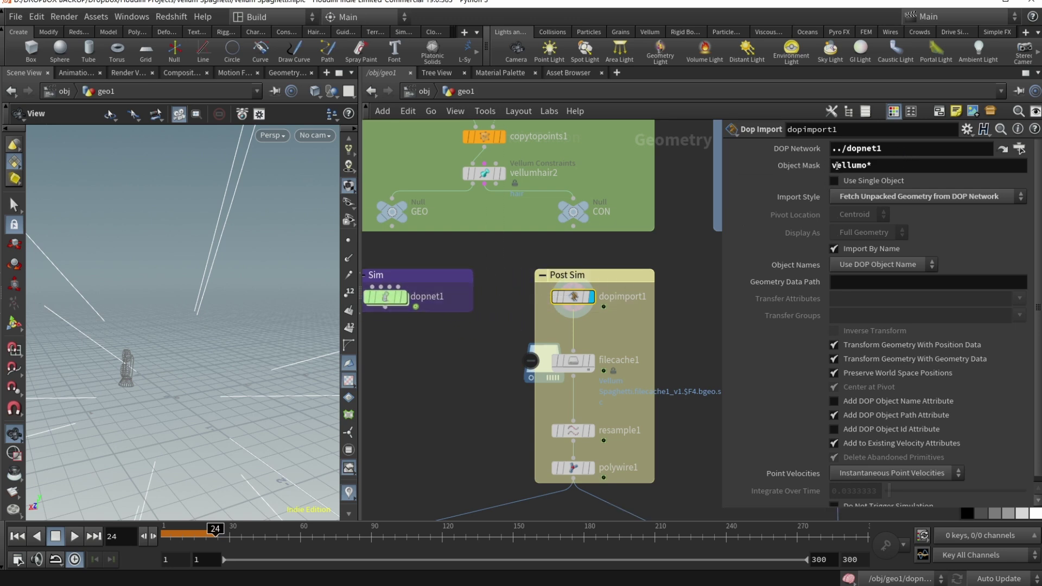
left_click(884, 171)
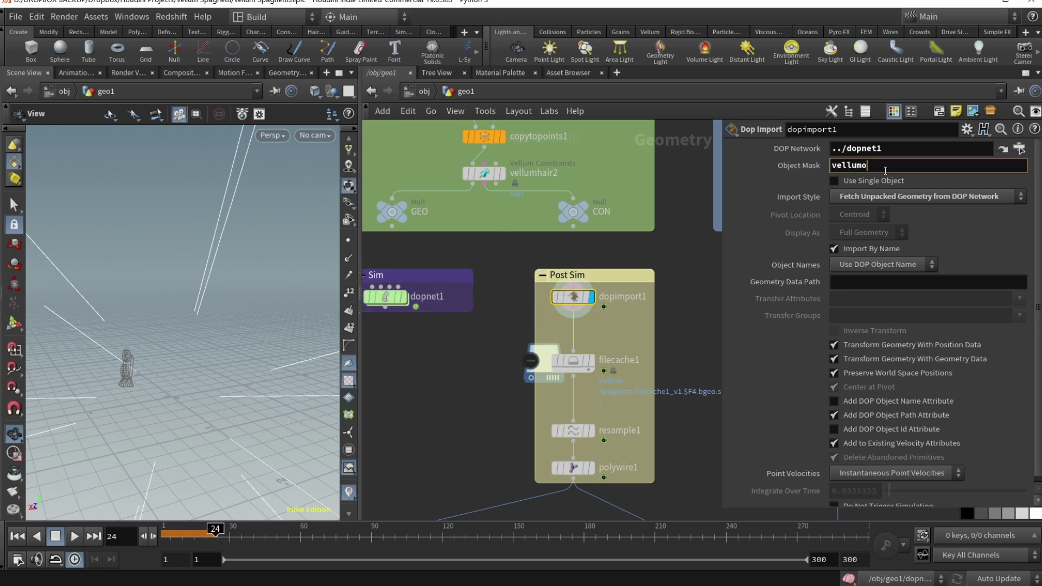
key("Return")
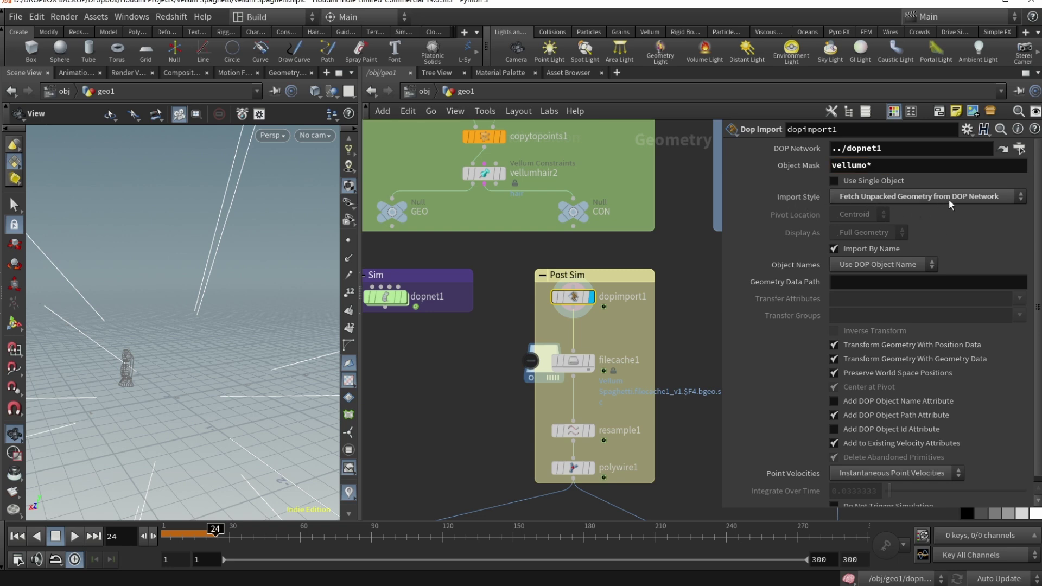
Select filecache1 and scrub the cached strands to frame 181
middle_click_drag(609, 343, 526, 282)
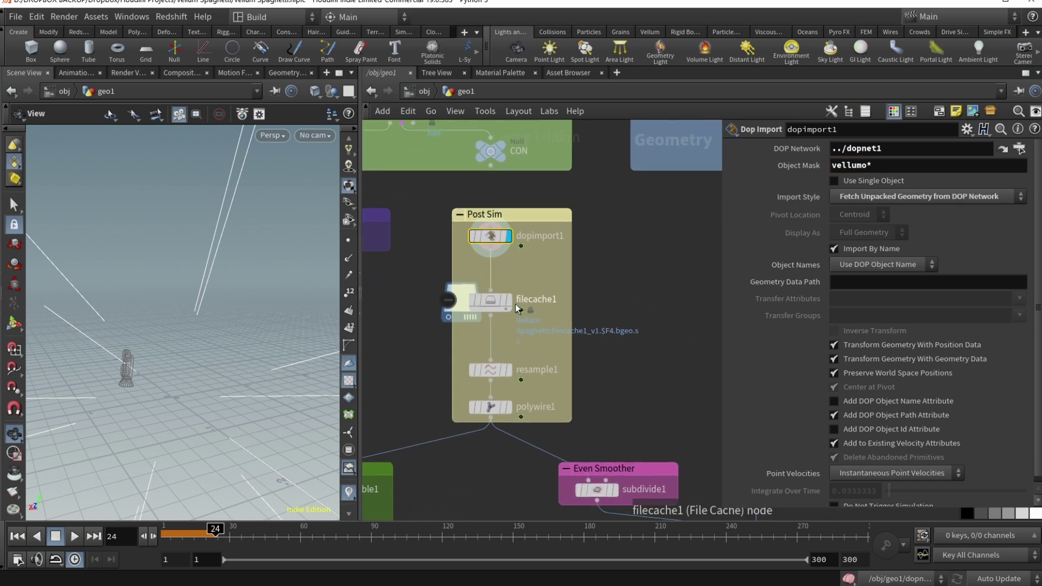
left_click(510, 302)
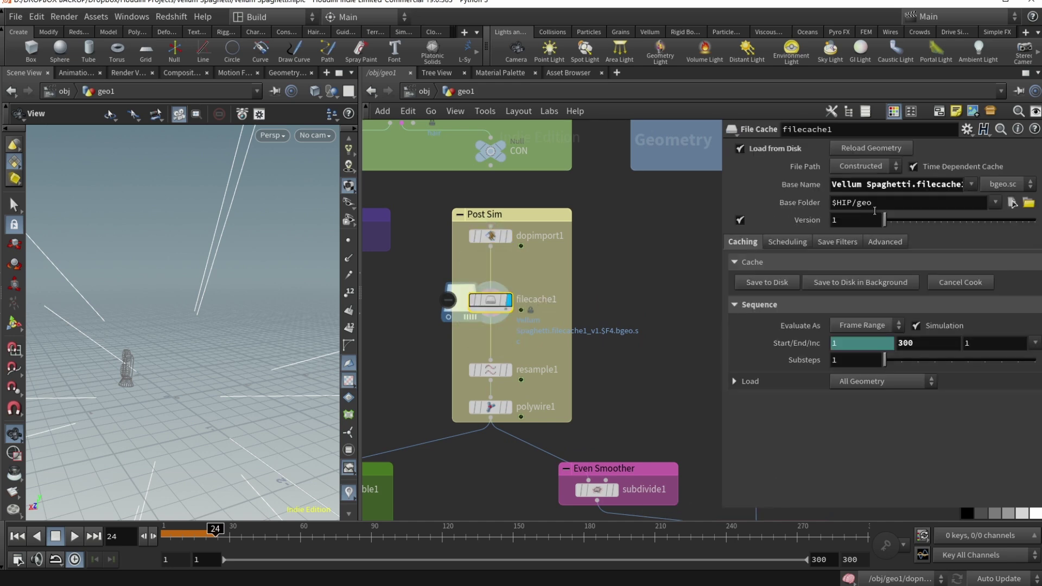
middle_click_drag(651, 396, 679, 344)
left_click_drag(217, 537, 586, 537)
left_click_drag(222, 304, 232, 281)
scroll(232, 281, "up", 8)
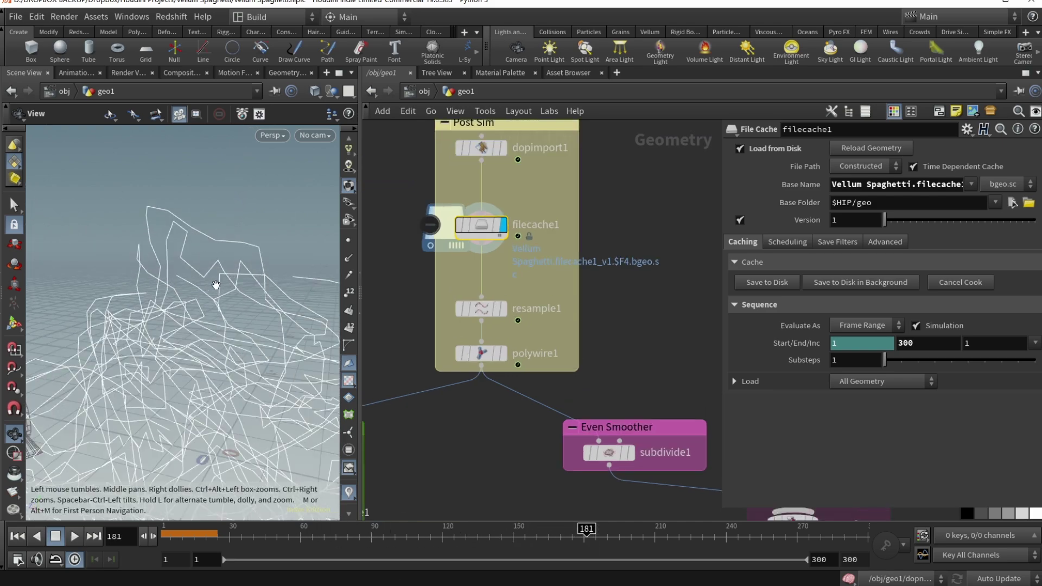
Display resample1, then polywire1 as 0.05-radius tubes with V Textures enabled
left_click(505, 309)
left_click(502, 308)
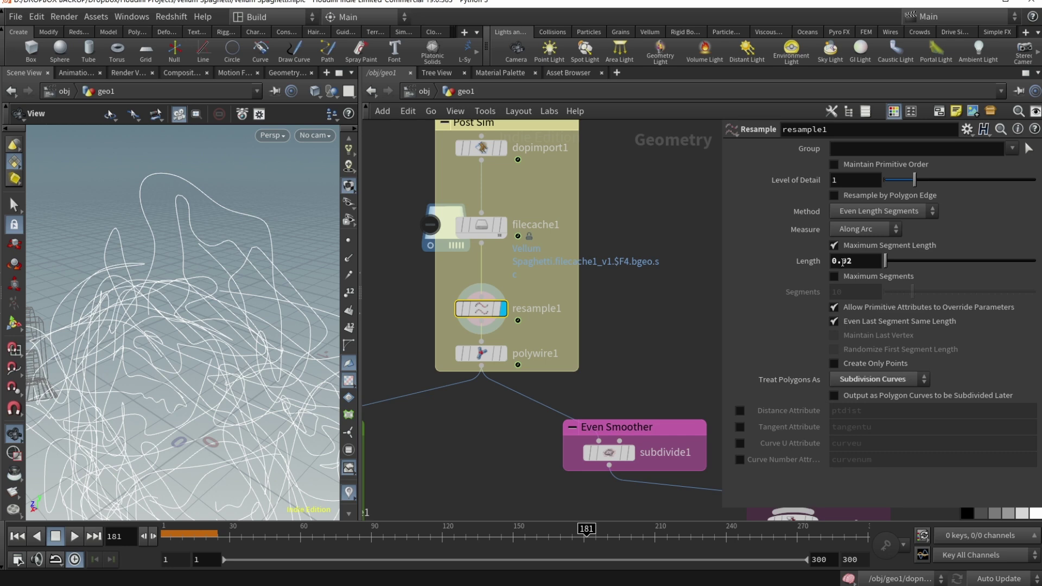
left_click(480, 353)
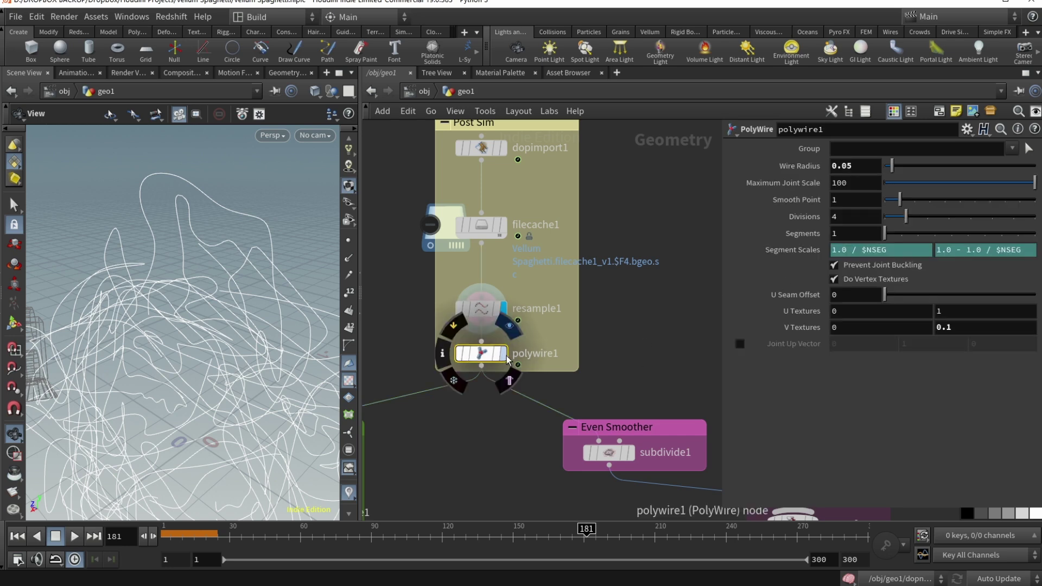
left_click(502, 354)
scroll(284, 386, "down", 5)
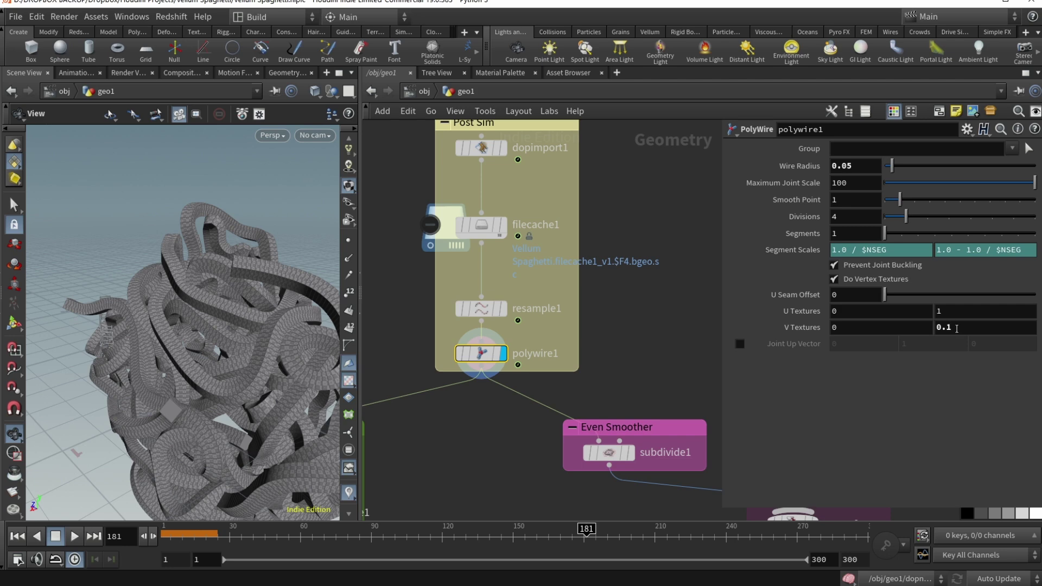
left_click(954, 329)
left_click_drag(228, 325, 273, 345)
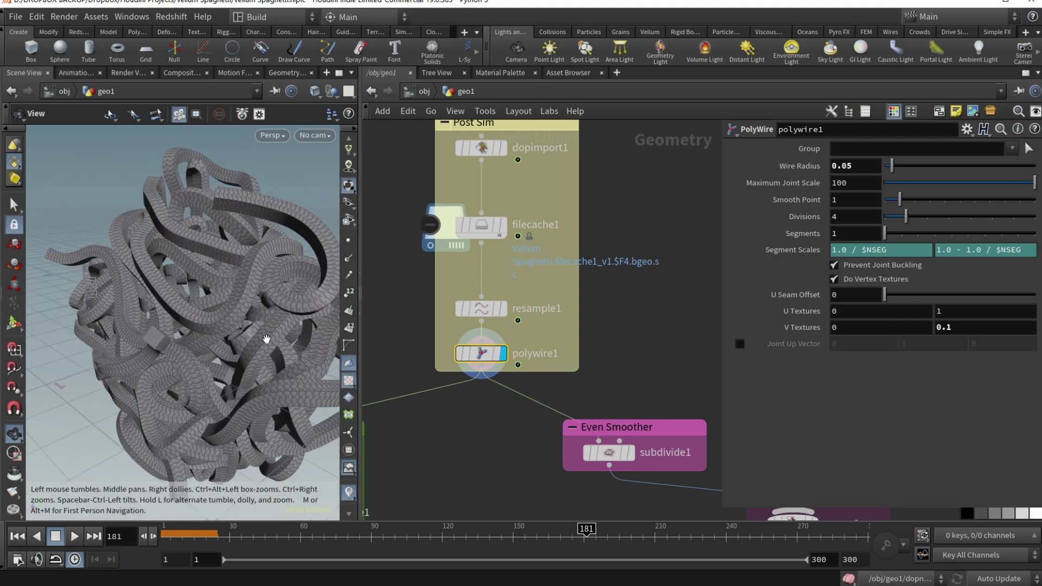
scroll(543, 390, "down", 5)
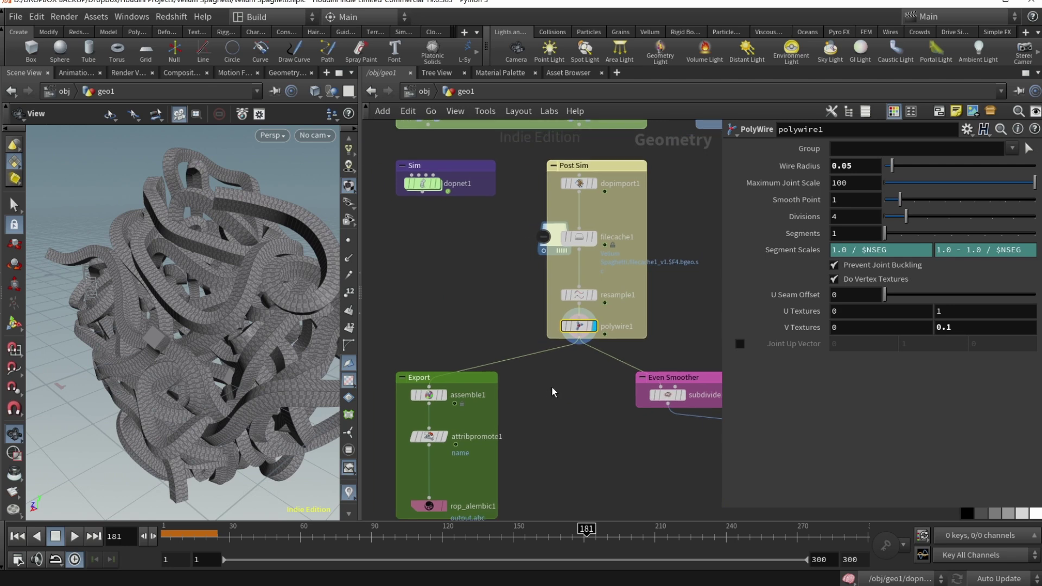
Display subdivide1's smoothed tubes and orbit and zoom around the tangled bundle
middle_click_drag(574, 382, 550, 398)
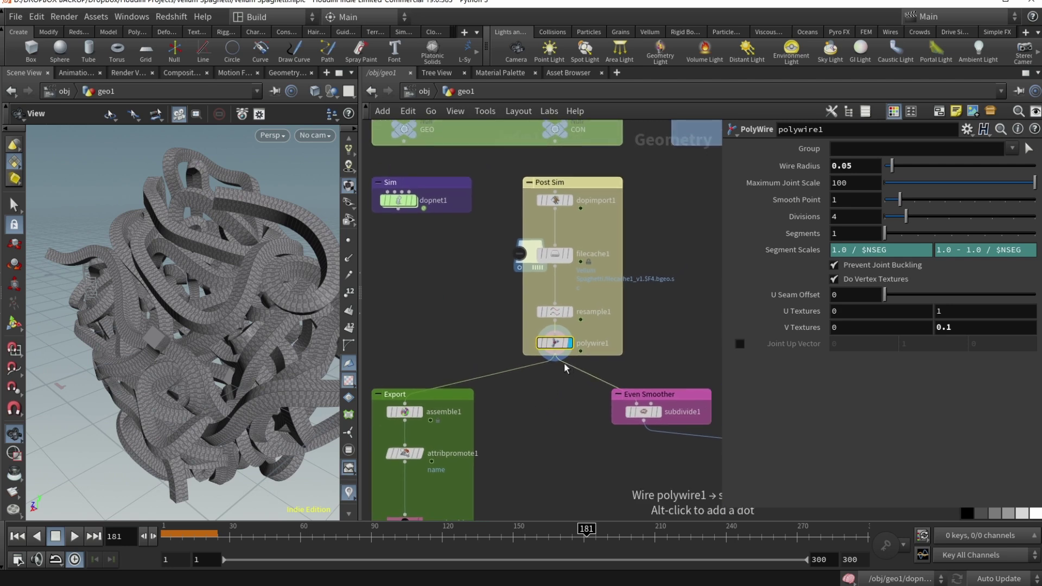
mouse_move(661, 415)
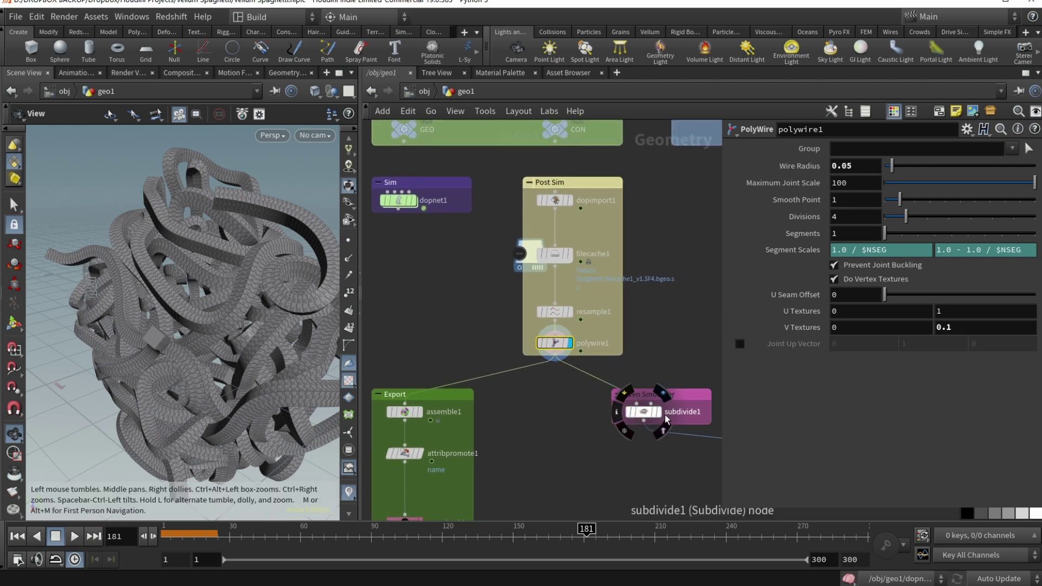
key("r")
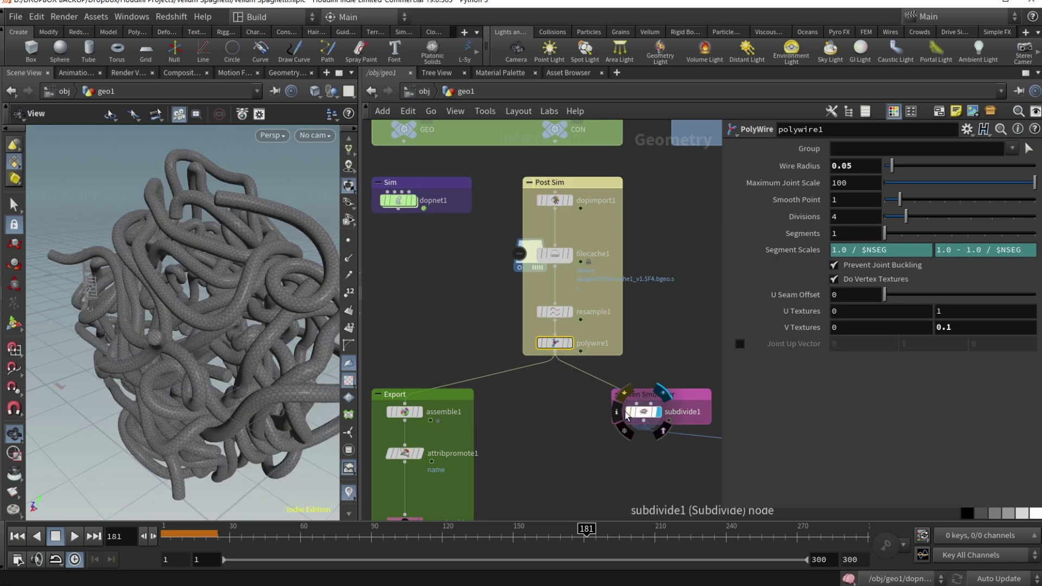
scroll(267, 360, "up", 10)
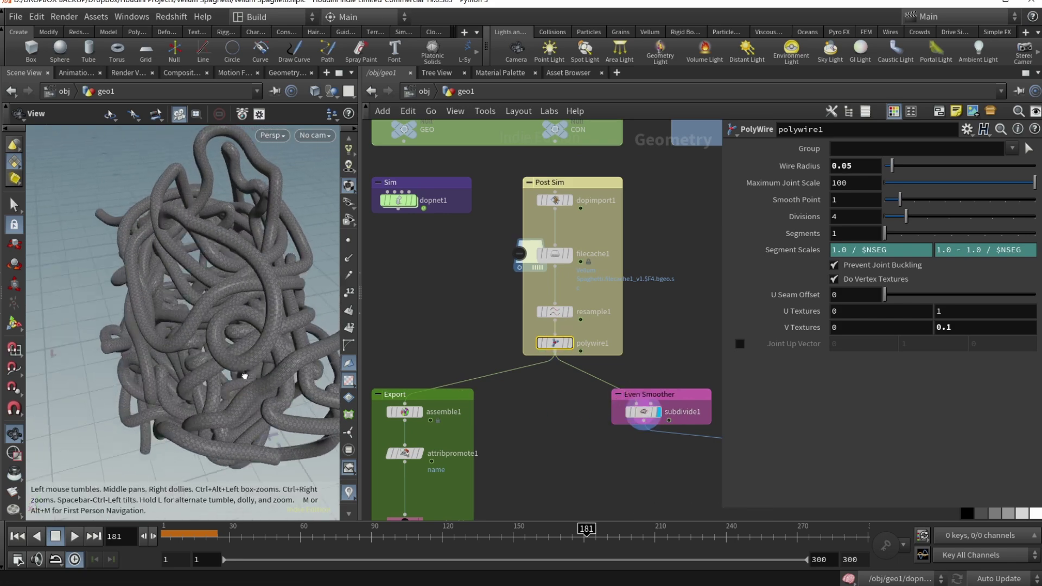
scroll(248, 338, "down", 10)
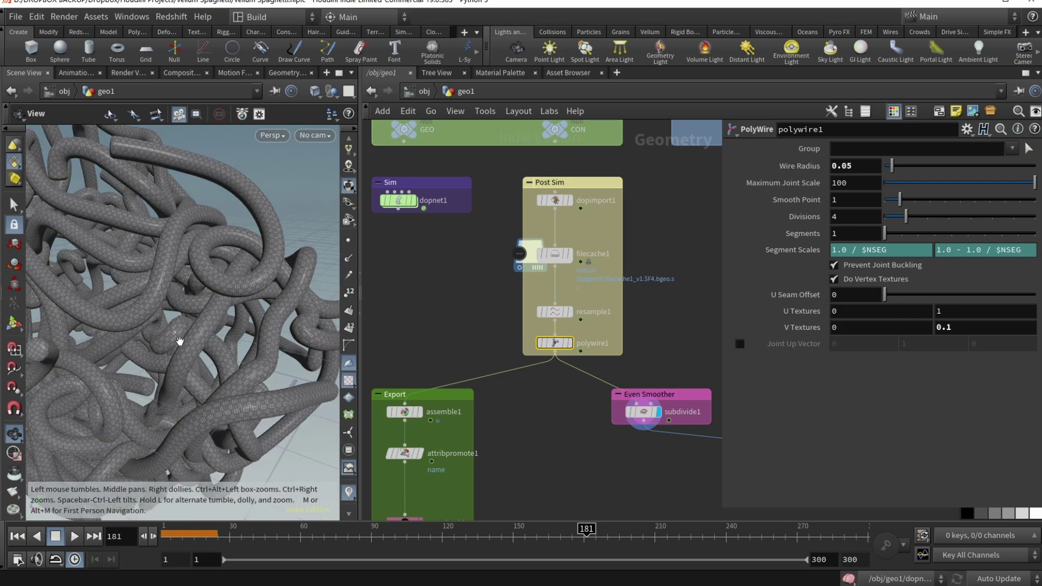
left_click_drag(160, 321, 182, 329)
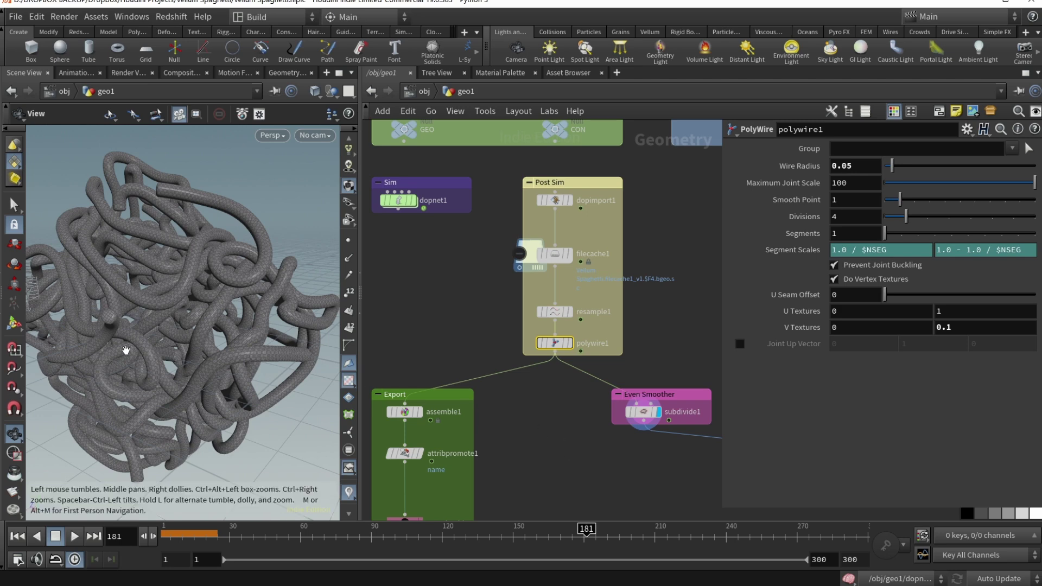
left_click_drag(174, 304, 183, 309)
scroll(493, 416, "down", 2)
scroll(183, 309, "up", 1)
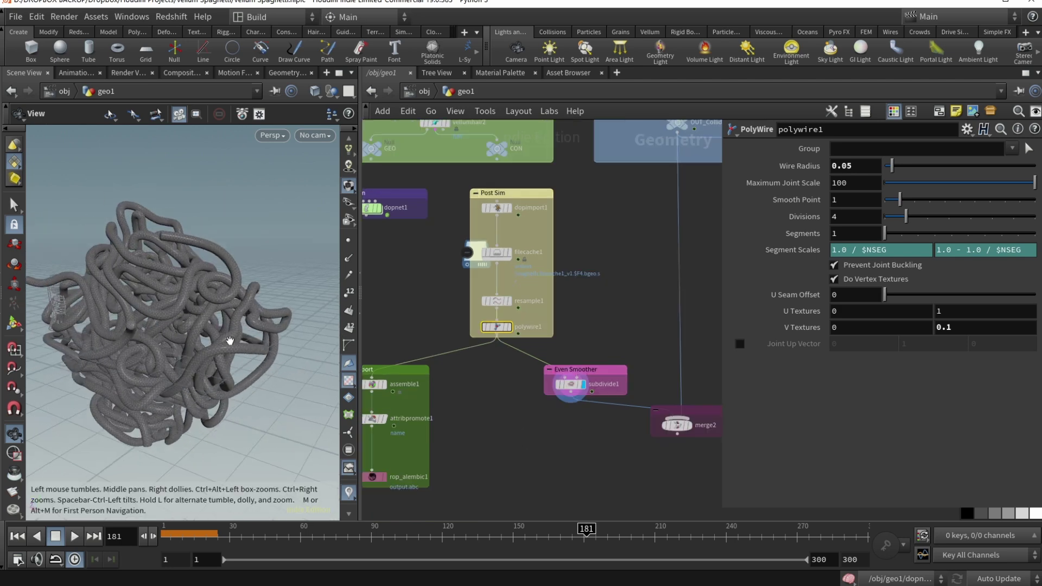
scroll(183, 334, "up", 1)
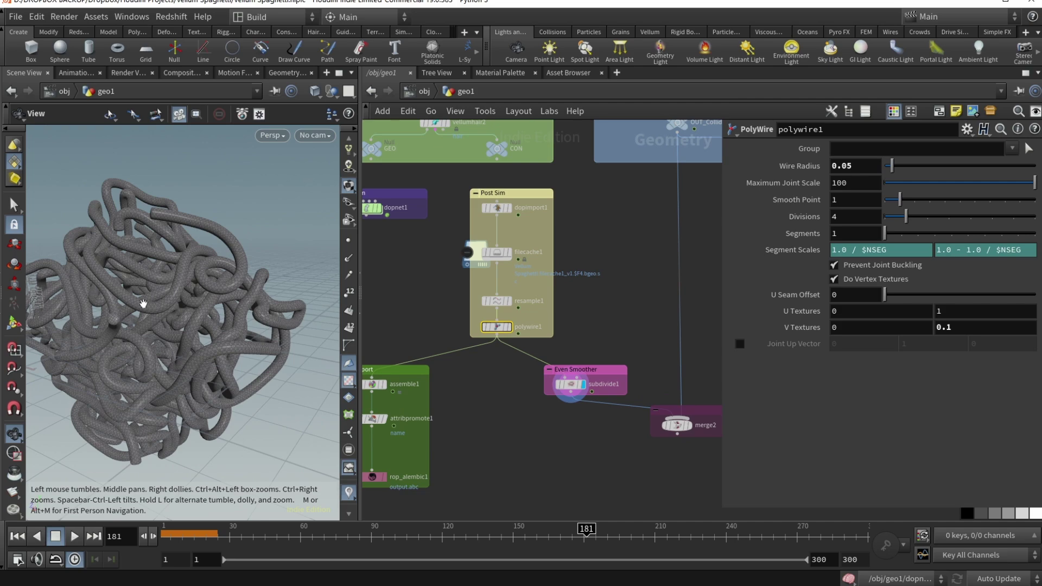
left_click_drag(142, 303, 162, 308)
scroll(551, 416, "up", 2)
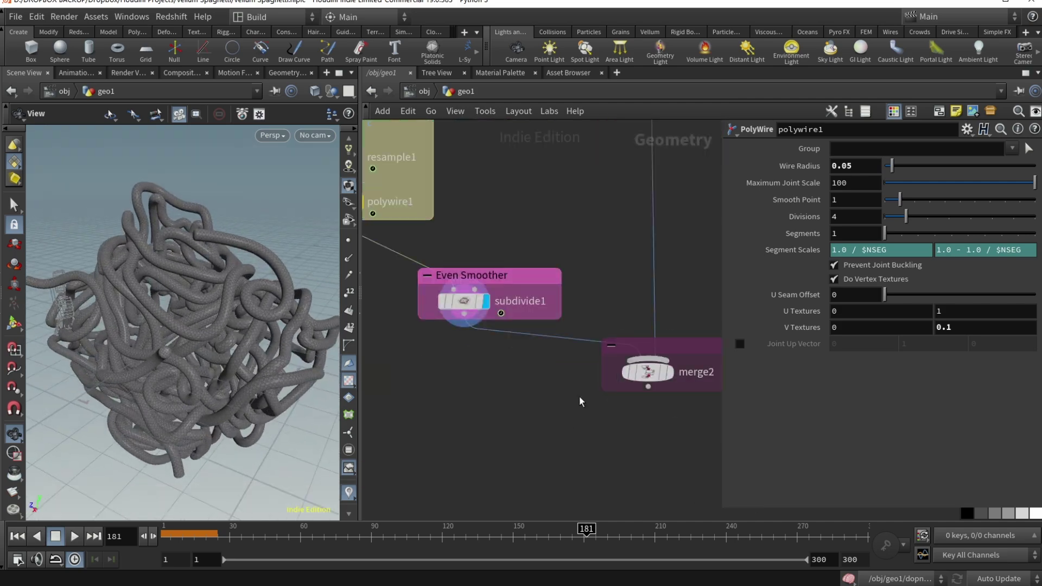
Display merge2 and orbit out to see the whole tube bundle
left_click(669, 372)
left_click_drag(101, 304, 160, 332)
middle_click_drag(405, 413, 464, 402)
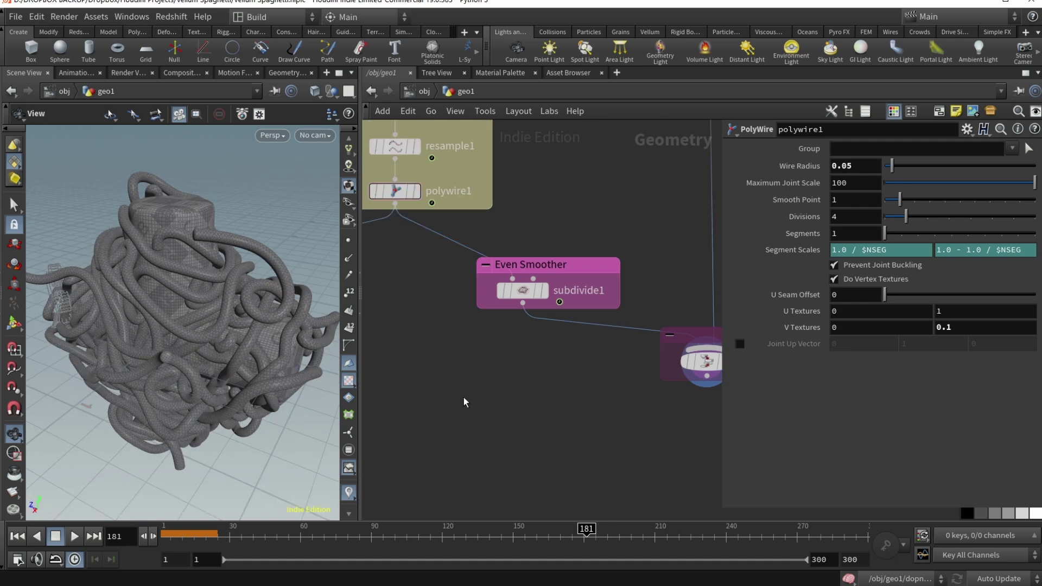
Create a Group node fed by subdivide1 and display it, after checking attribwrangle1's stringid code
key("Tab")
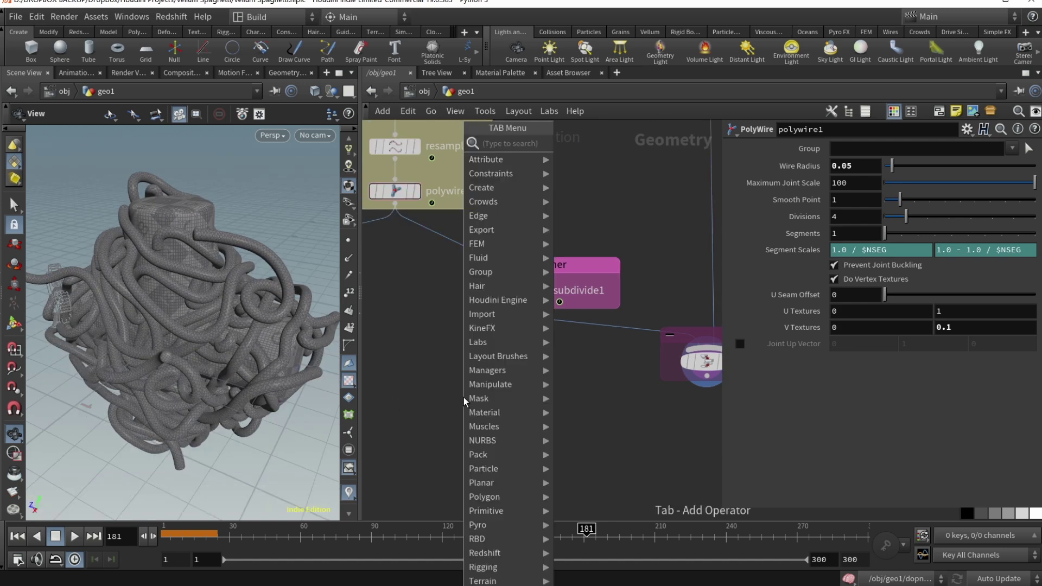
type("group")
key("Return")
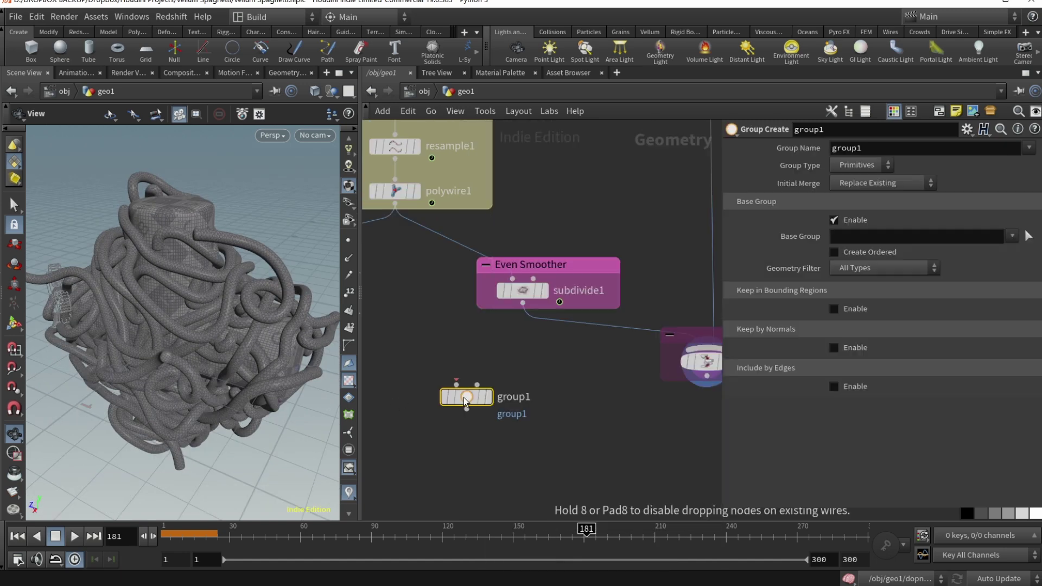
left_click(518, 427)
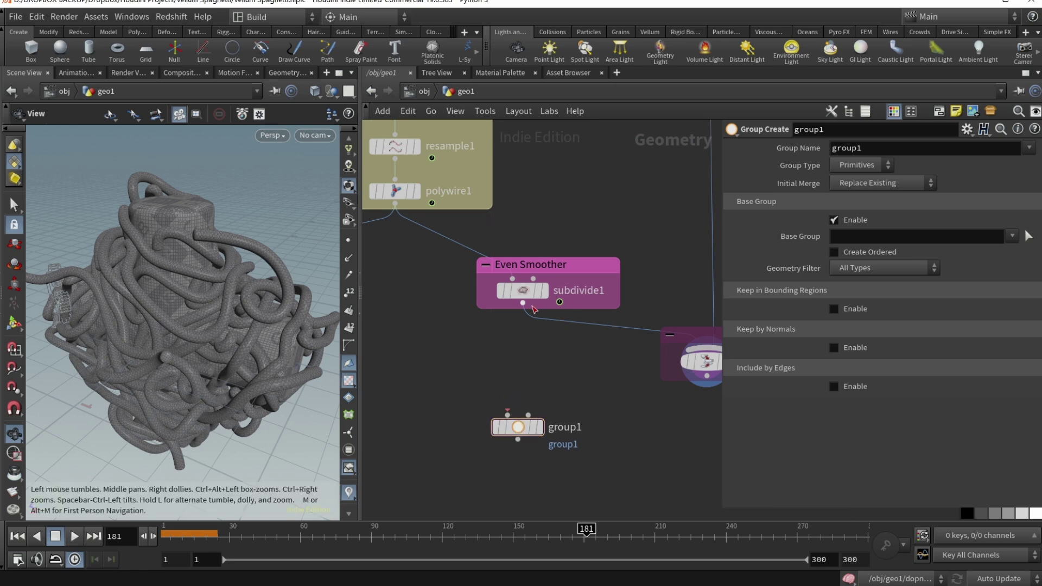
key("1")
left_click(506, 247)
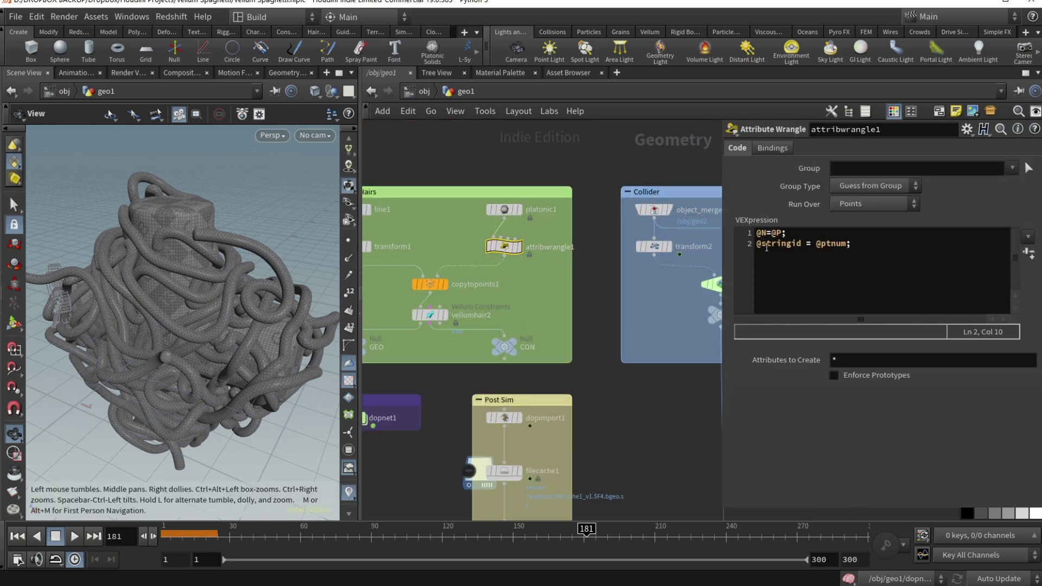
key("2")
left_click(547, 366)
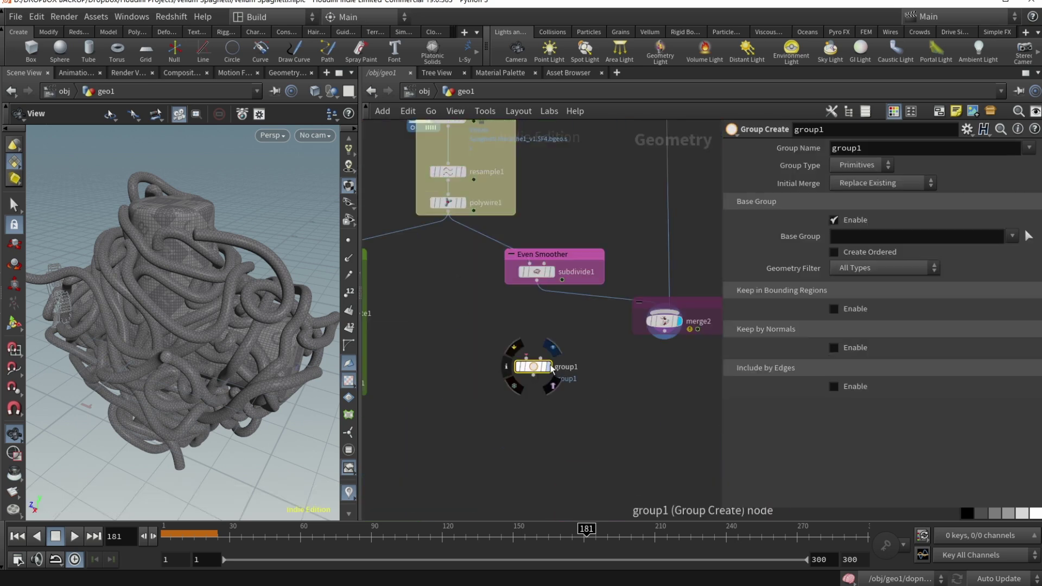
scroll(533, 343, "up", 2)
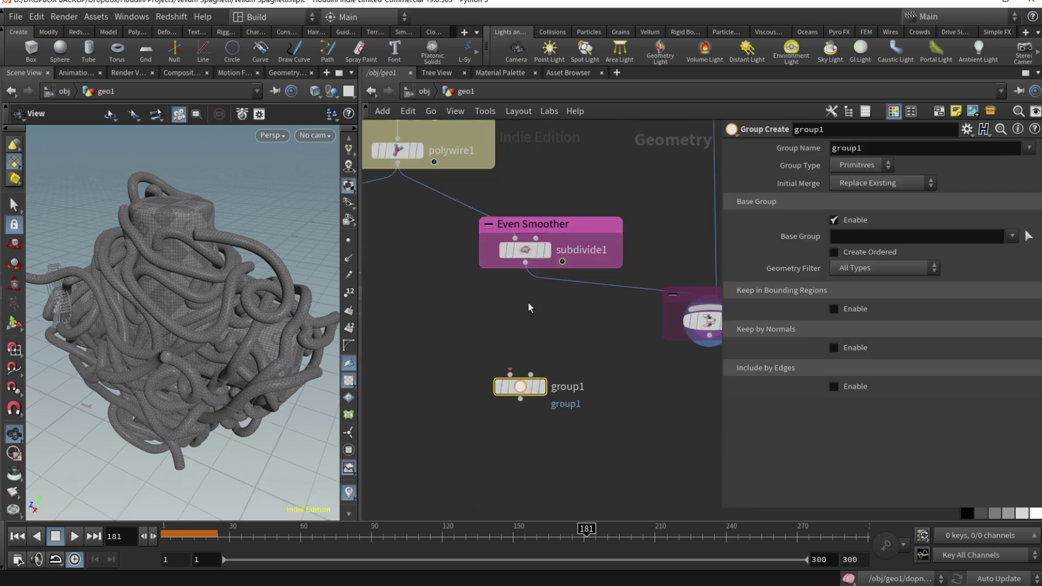
mouse_move(525, 263)
left_mouse_down()
mouse_move(509, 374)
mouse_move(471, 378)
left_mouse_up()
left_click(465, 346)
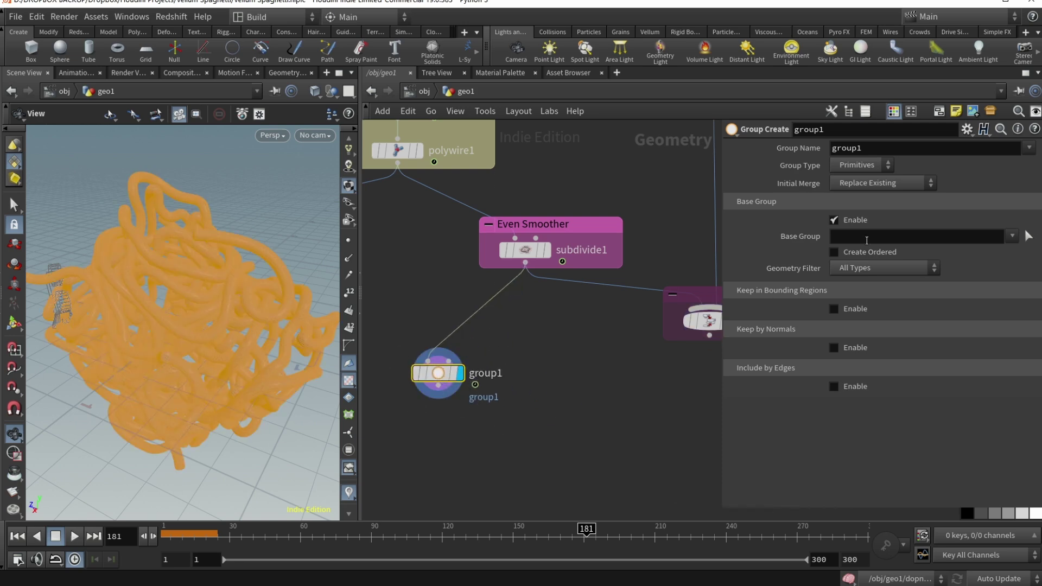
left_click(862, 237)
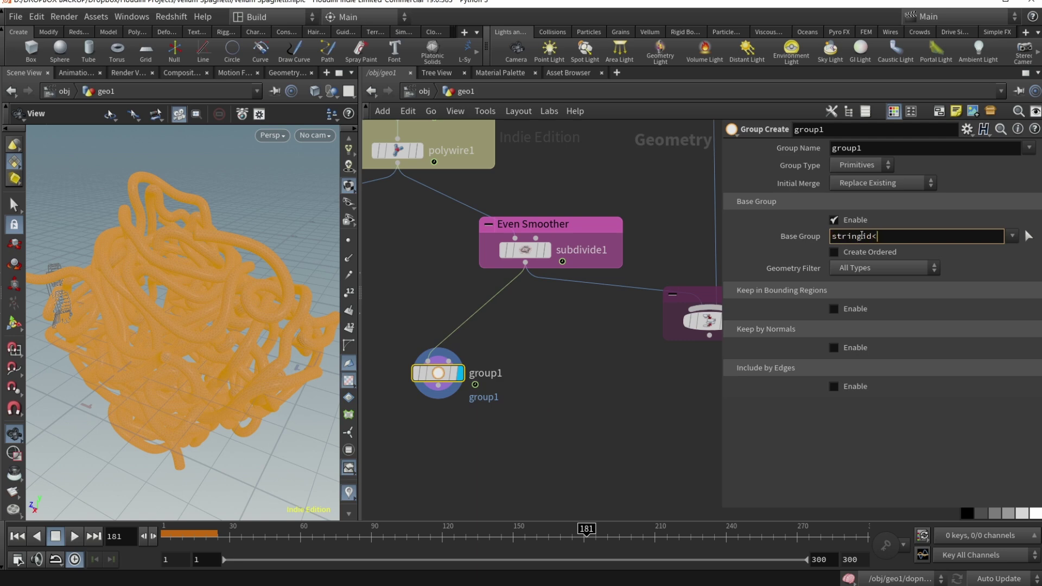
left_click(861, 165)
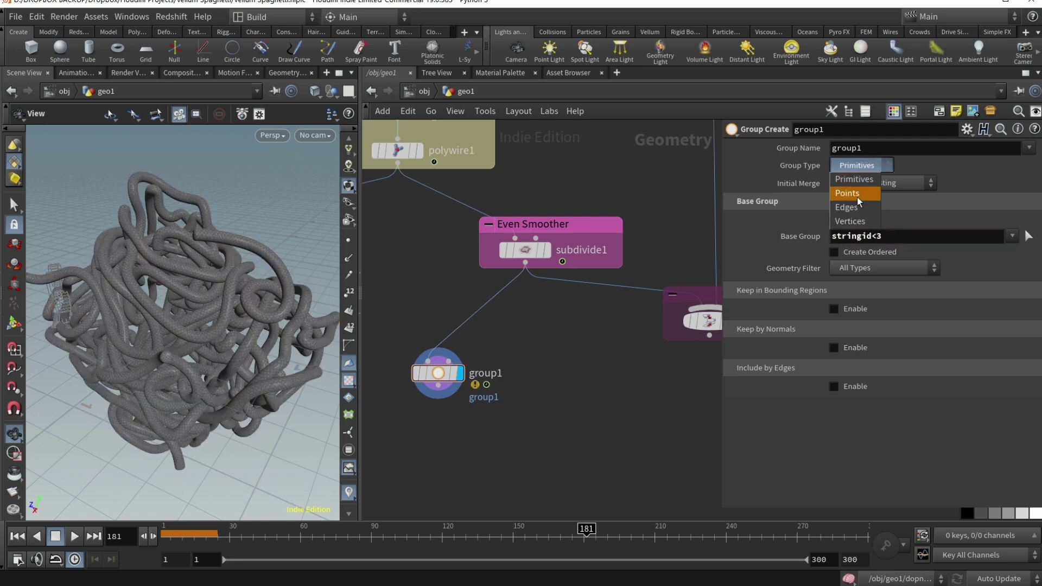
left_click(863, 193)
left_click(832, 236)
type("@")
key("Return")
middle_click_drag(439, 437, 532, 366)
Add a Material node below group1
key("Tab")
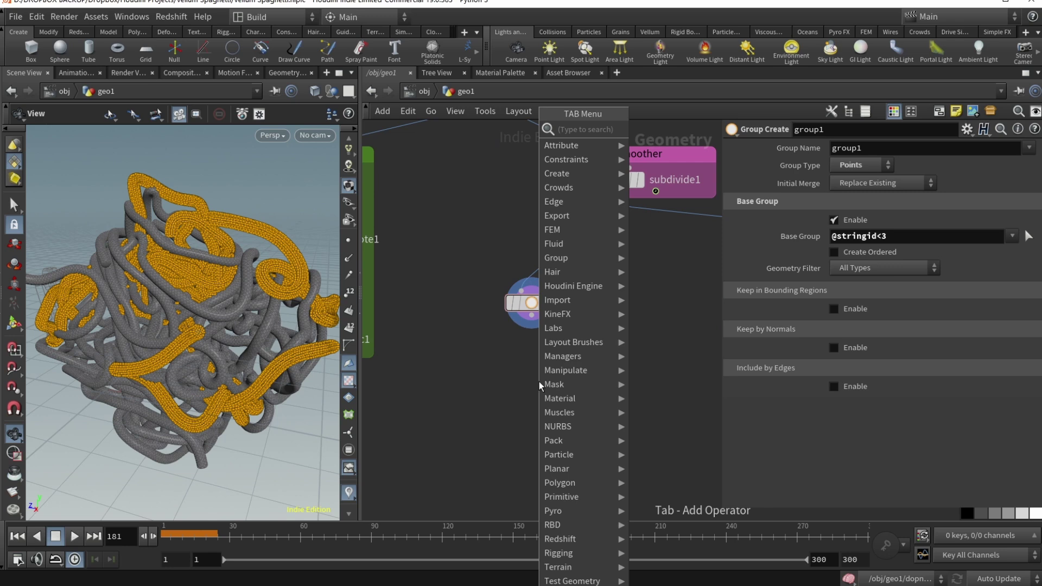
type("materia")
key("Return")
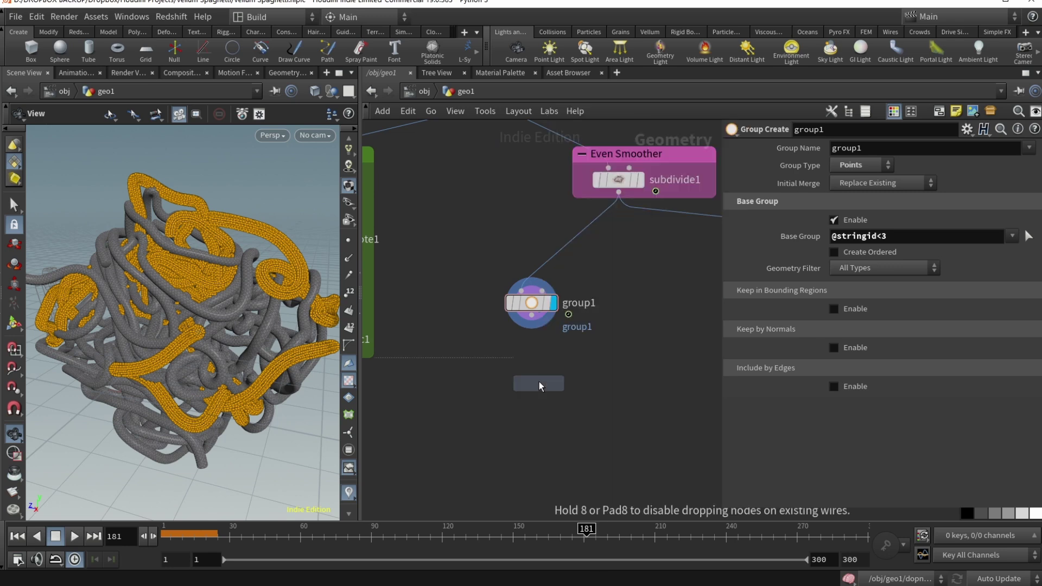
Place material1 under group1 and set its Group to group1
left_click(539, 379)
left_click(981, 234)
left_click(1002, 233)
left_click(1008, 252)
scroll(509, 384, "down", 2)
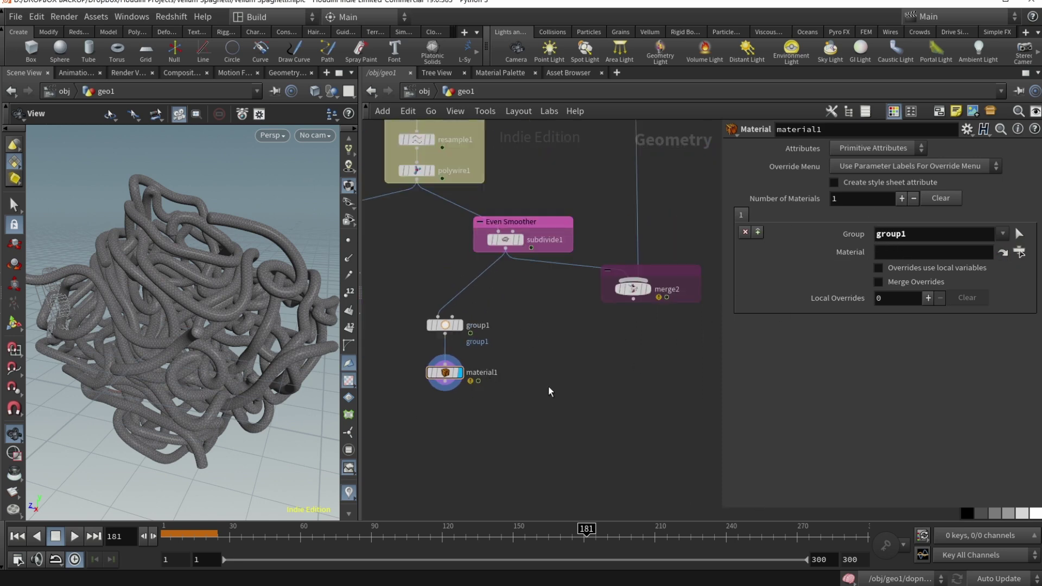
middle_click_drag(511, 384, 581, 388)
key("Up")
left_click(944, 235)
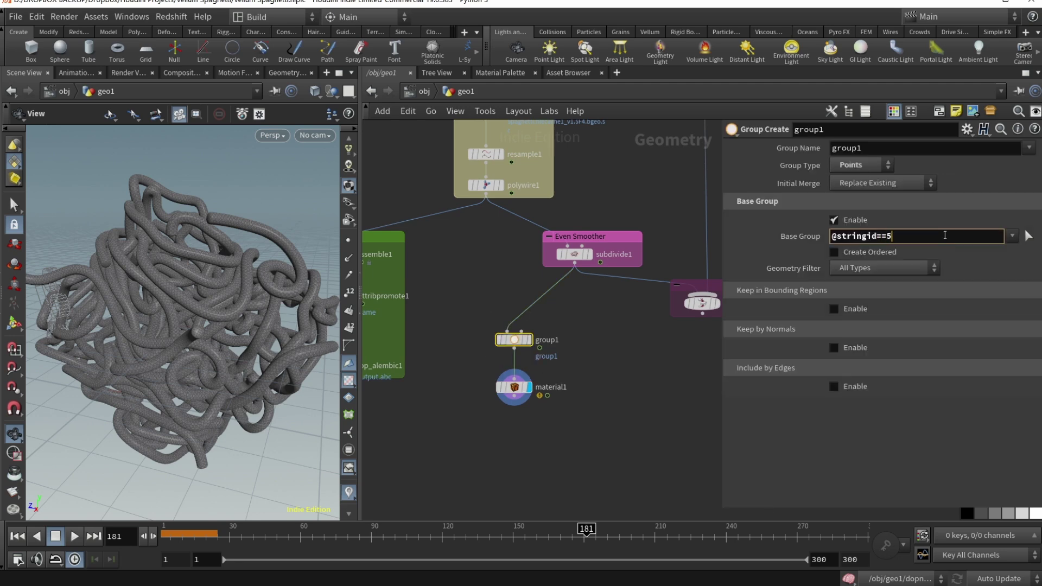
key("Return")
left_click(529, 340)
left_click_drag(217, 304, 266, 328)
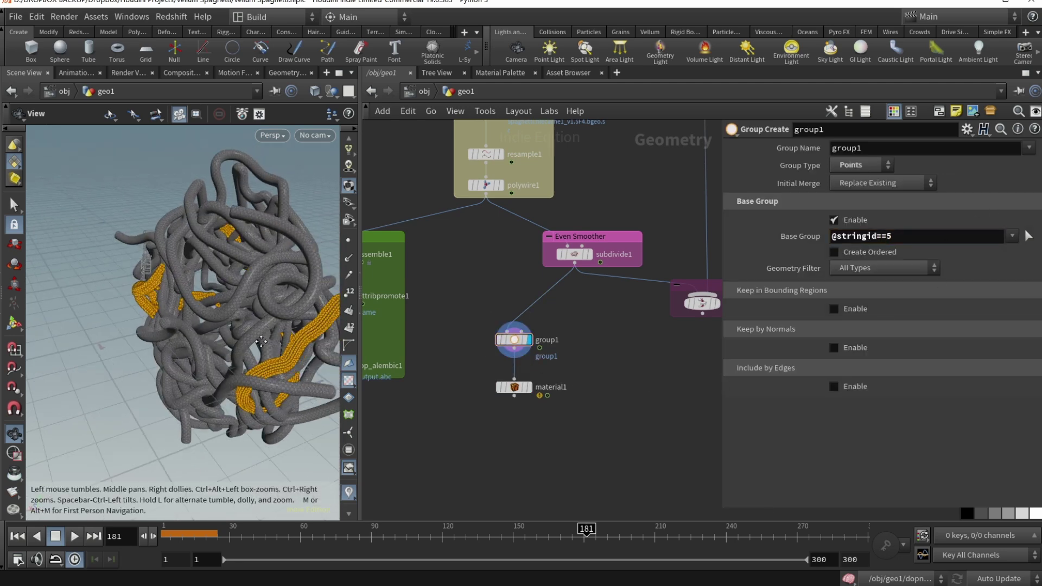
scroll(204, 339, "up", 5)
scroll(521, 404, "down", 2)
Delete group1 and material1 so the network ends at subdivide1
left_click(521, 402)
scroll(523, 408, "up", 3)
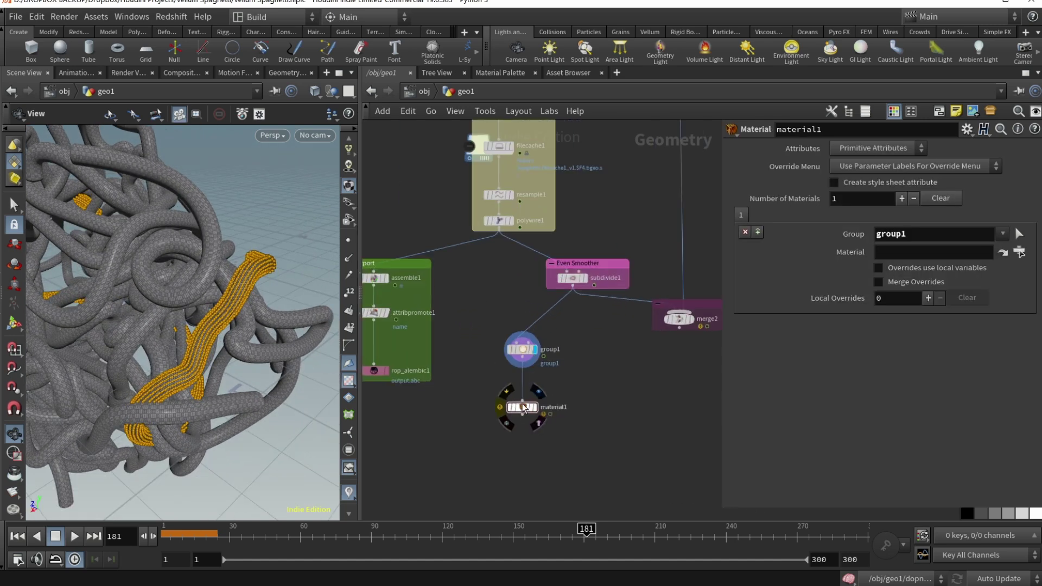
left_click_drag(524, 408, 524, 387)
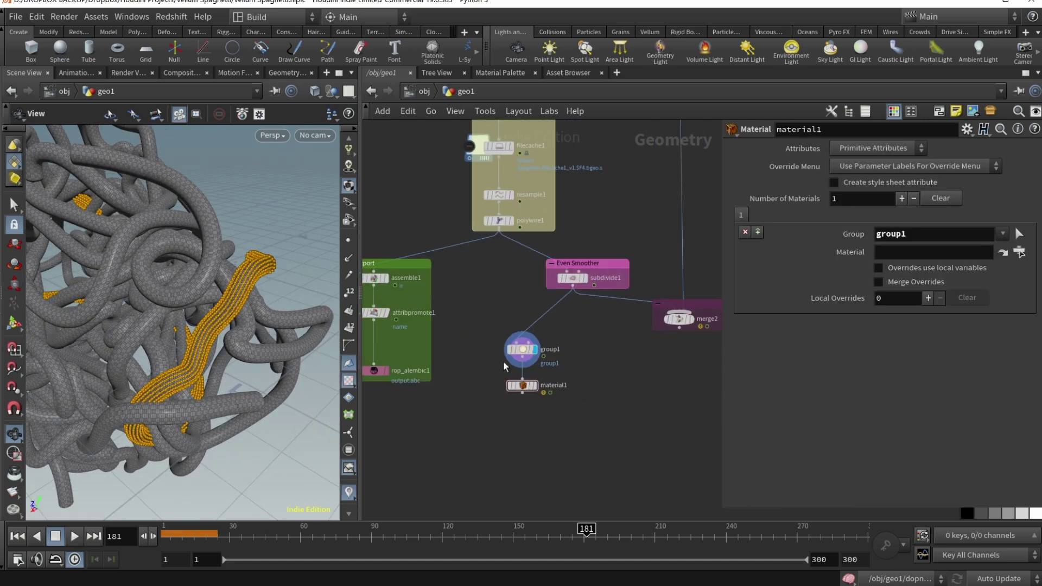
left_click_drag(604, 422, 496, 335)
key("Delete")
middle_click_drag(554, 310, 599, 360)
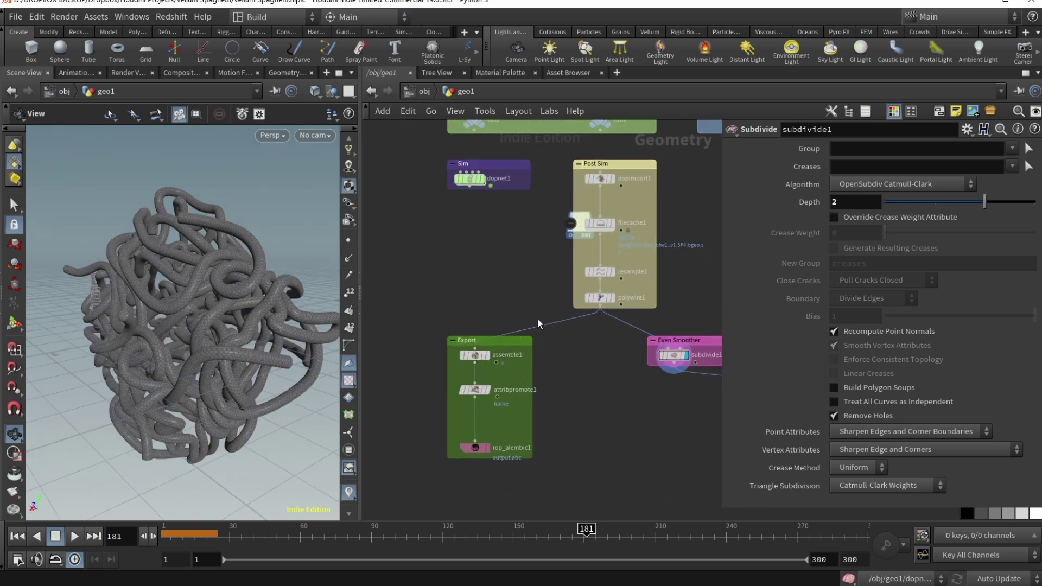
Display assemble1's output, then attribpromote1's name-promoted output
scroll(490, 328, "up", 3)
left_click(485, 375)
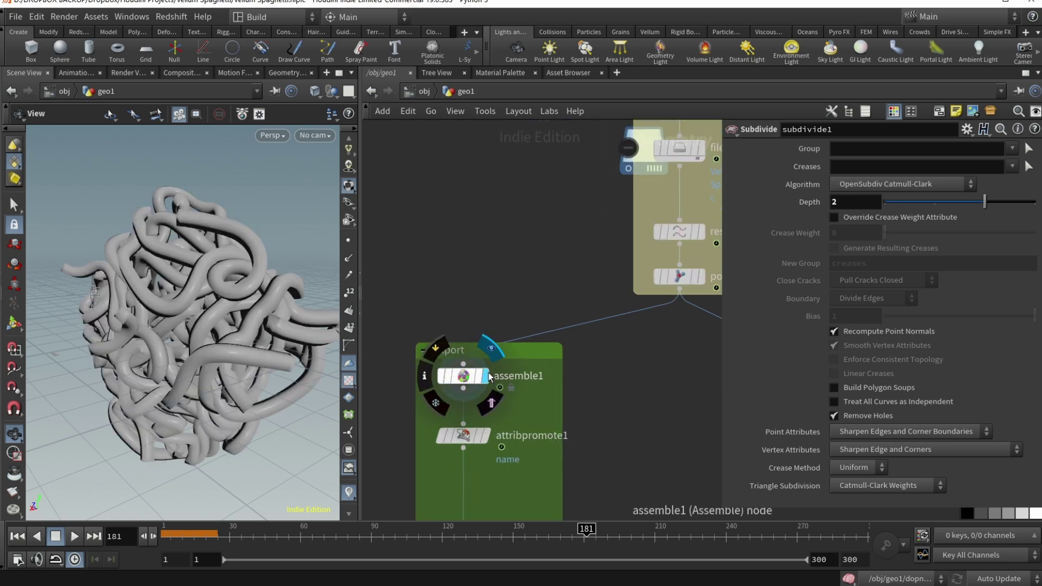
left_click(463, 375)
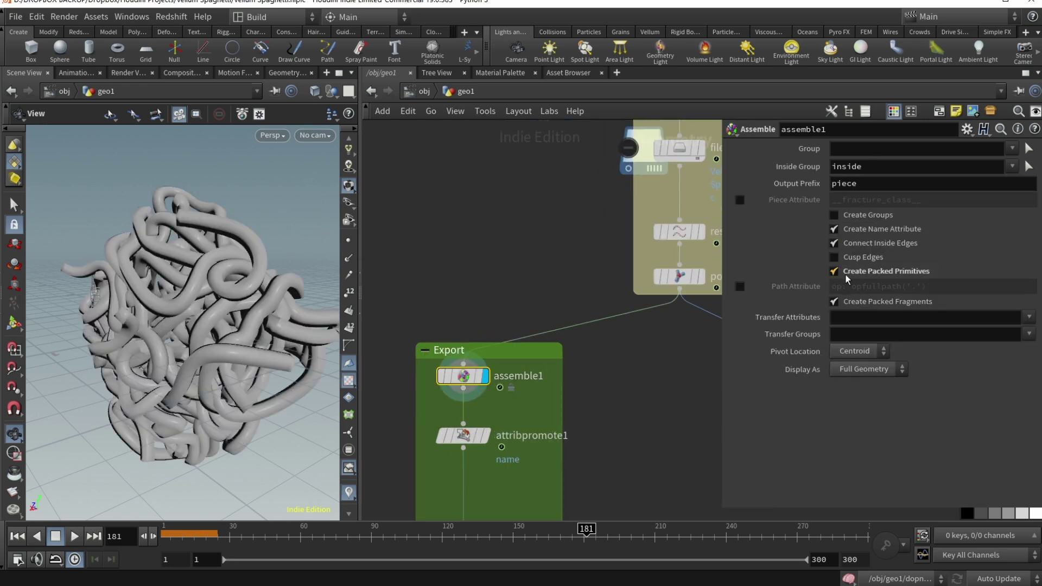
middle_click_drag(685, 390, 681, 287)
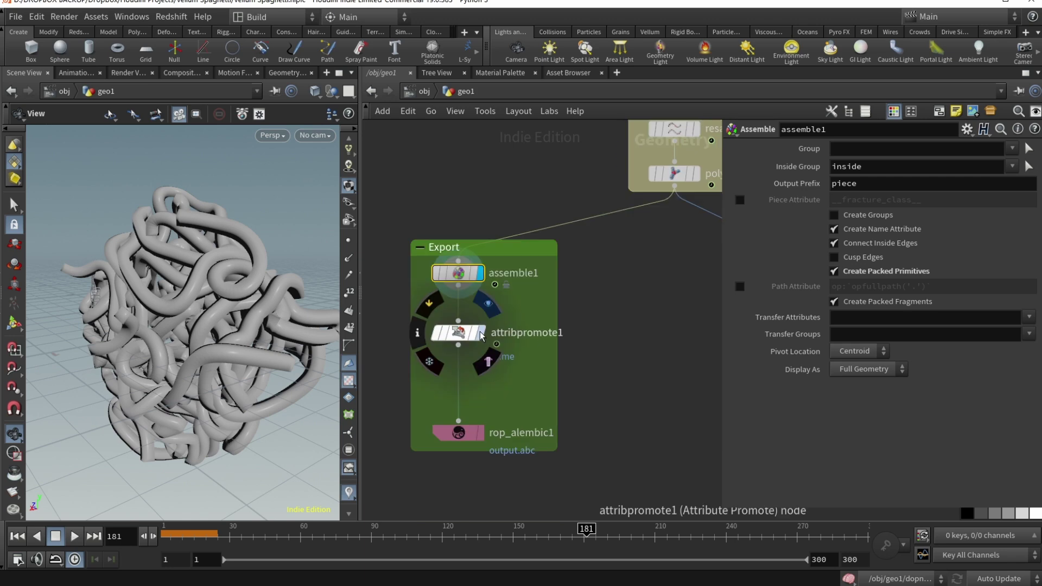
left_click(480, 332)
left_click(459, 332)
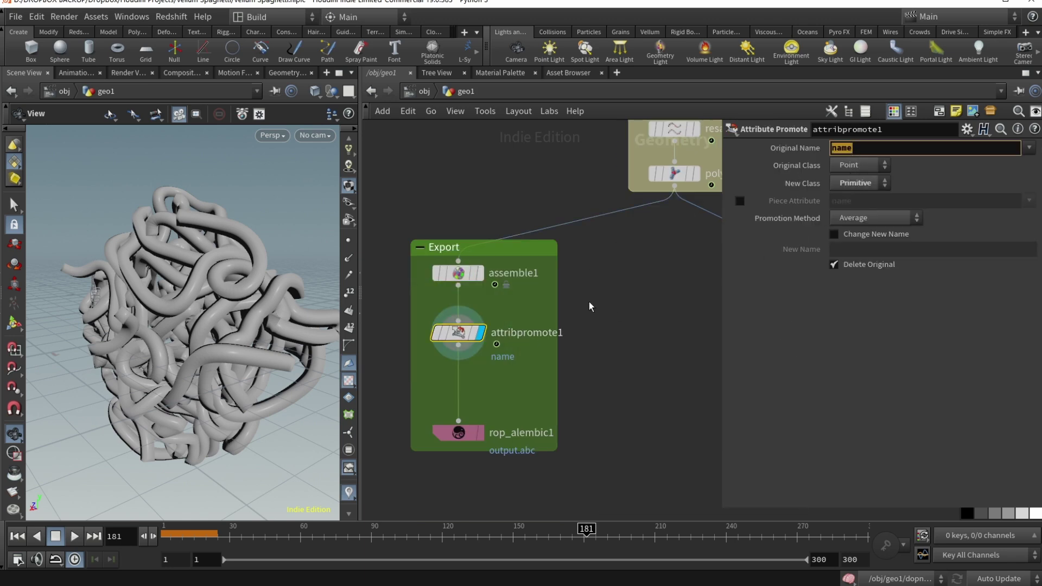
mouse_move(499, 324)
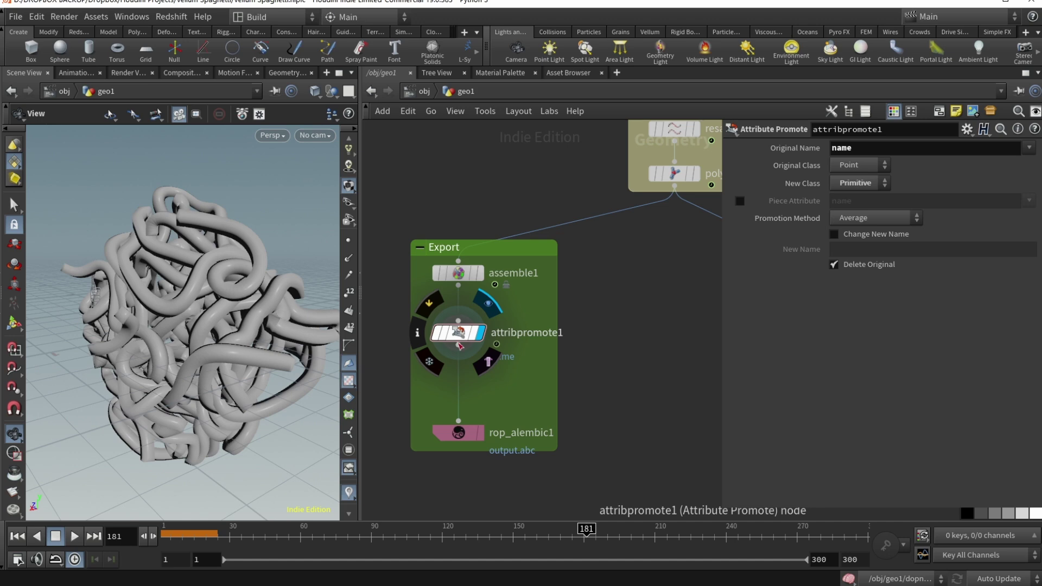
Check rop_alembic1's output.abc path and 1–240 frame range
left_click(478, 429)
middle_click_drag(664, 342, 611, 344)
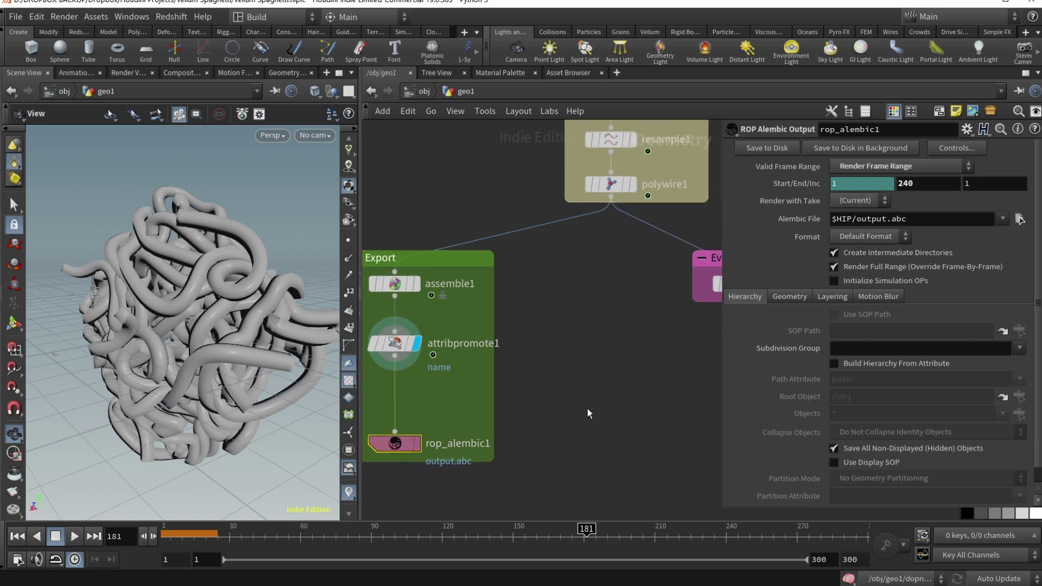
middle_click_drag(590, 413, 628, 372)
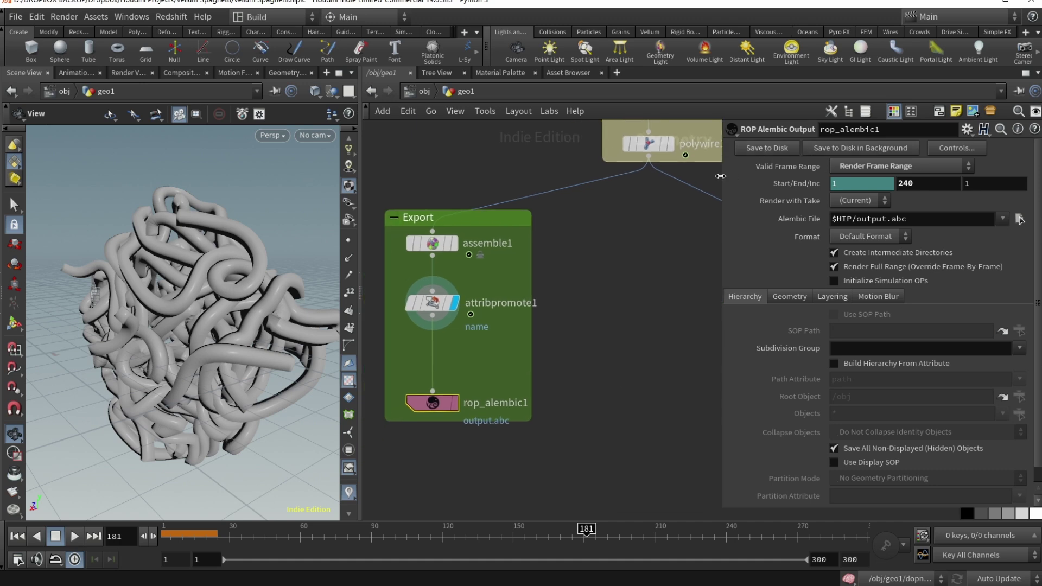
left_click(638, 234)
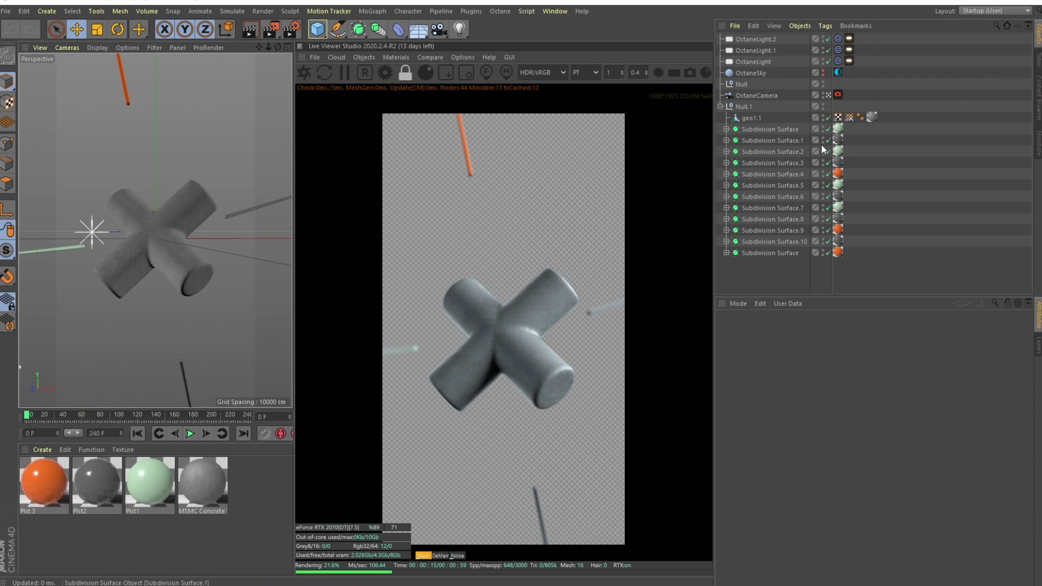
Expand Subdivision Surface, .1 and .2, selecting their Alembic children attribpromote1_8, _7 and _6
left_click(724, 129)
left_click(766, 141)
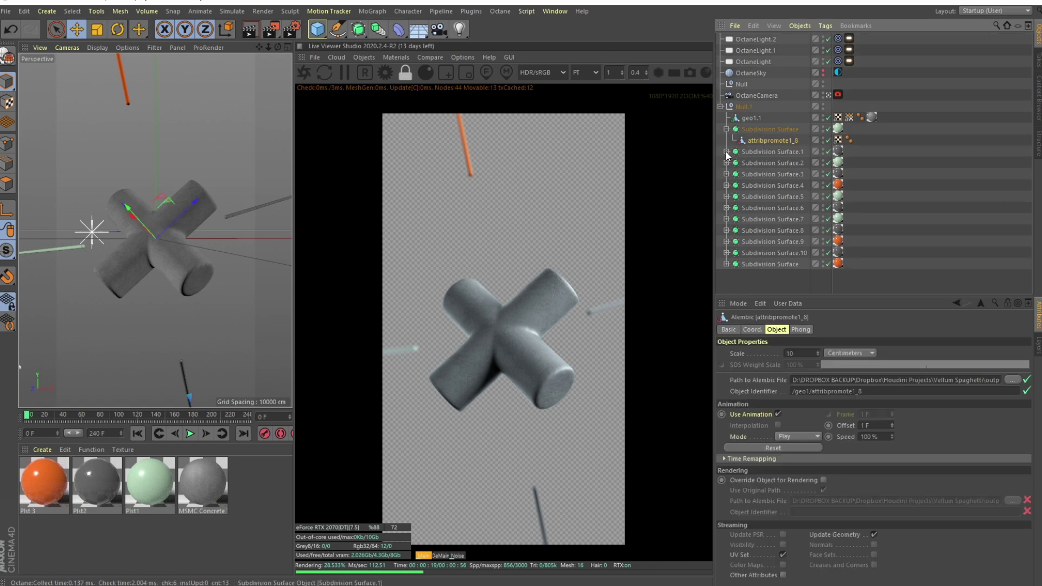
left_click(726, 152)
left_click(758, 164)
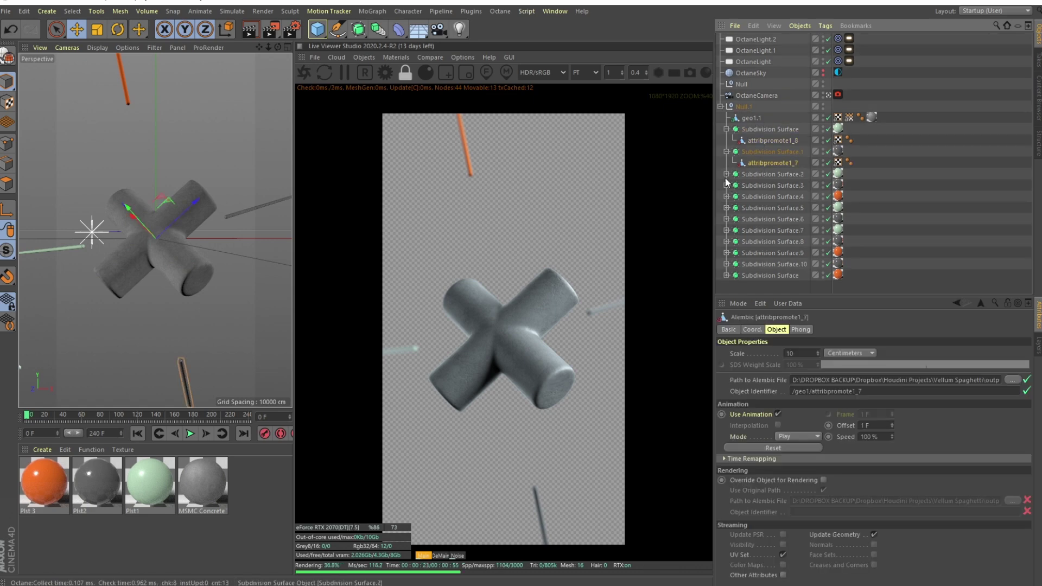
left_click(726, 174)
left_click(770, 185)
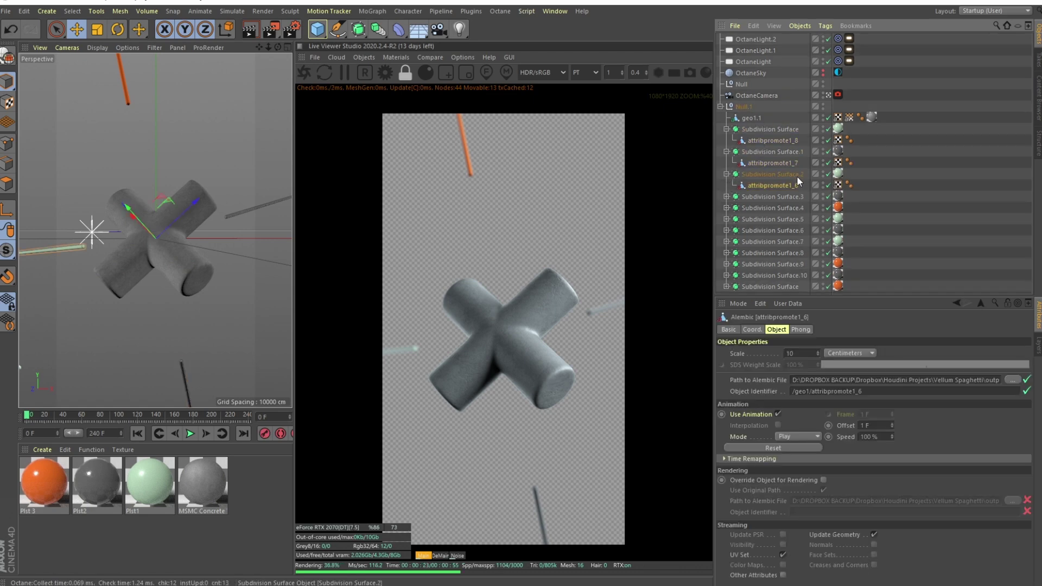
left_click(754, 172)
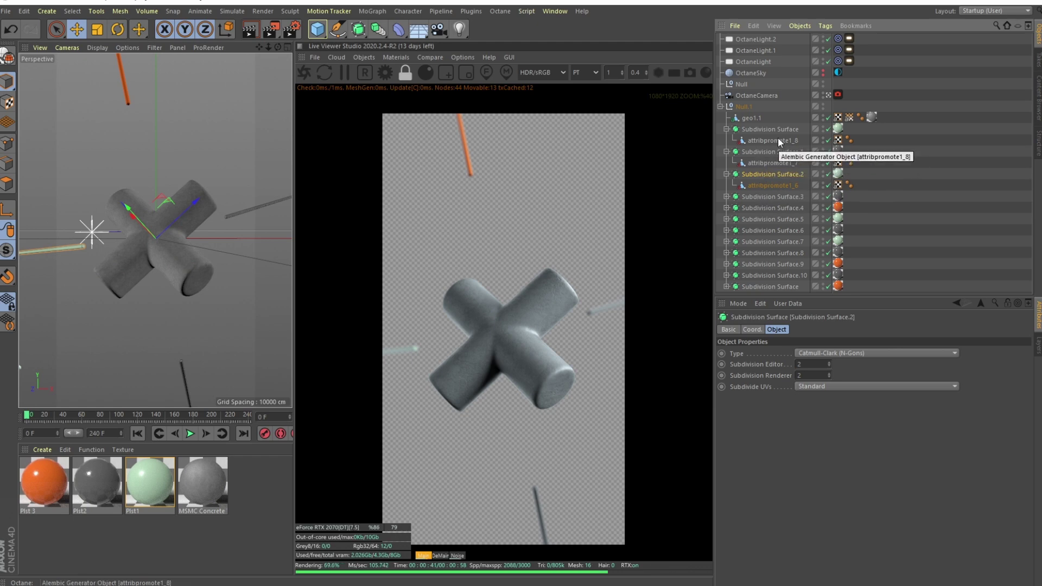
Collapse the three Subdivision Surface groups and select the geo1.1 collider
left_click(729, 139)
left_click(726, 129)
left_click(726, 140)
left_click(726, 151)
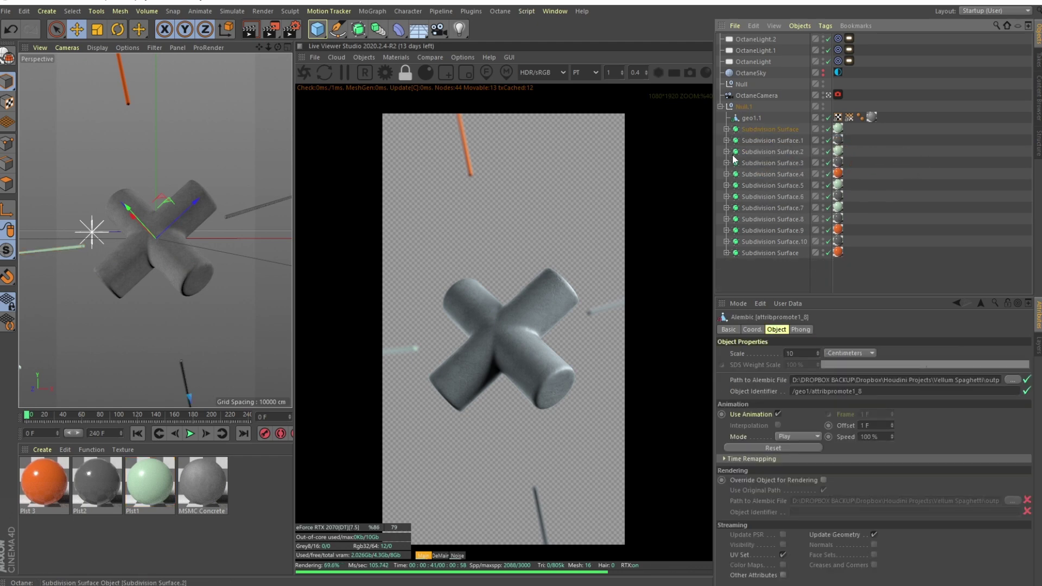
left_click(752, 117)
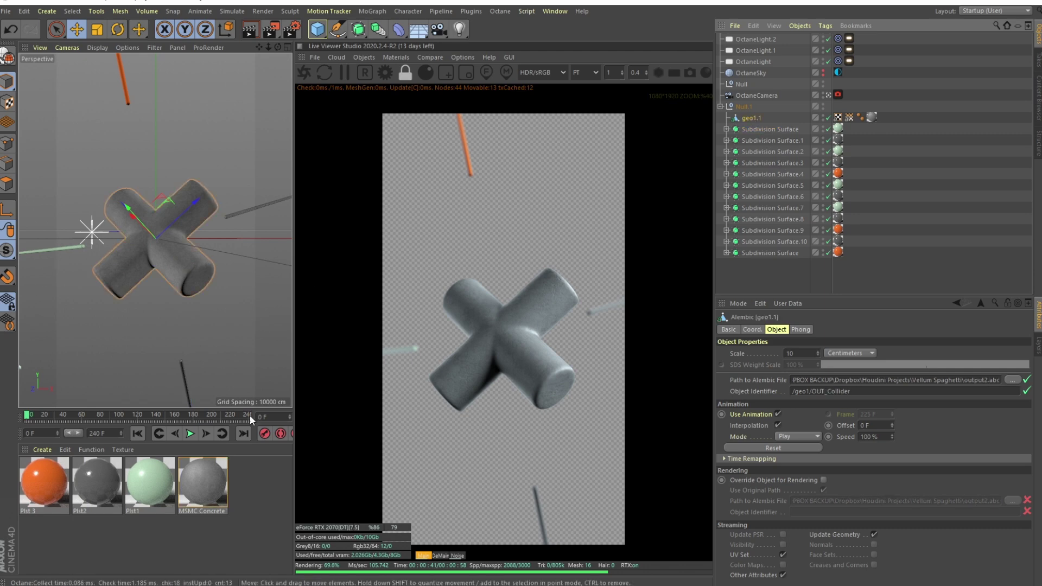
Inspect the MSMC Concrete, Plst1 and Plst 3 materials
left_click(196, 489)
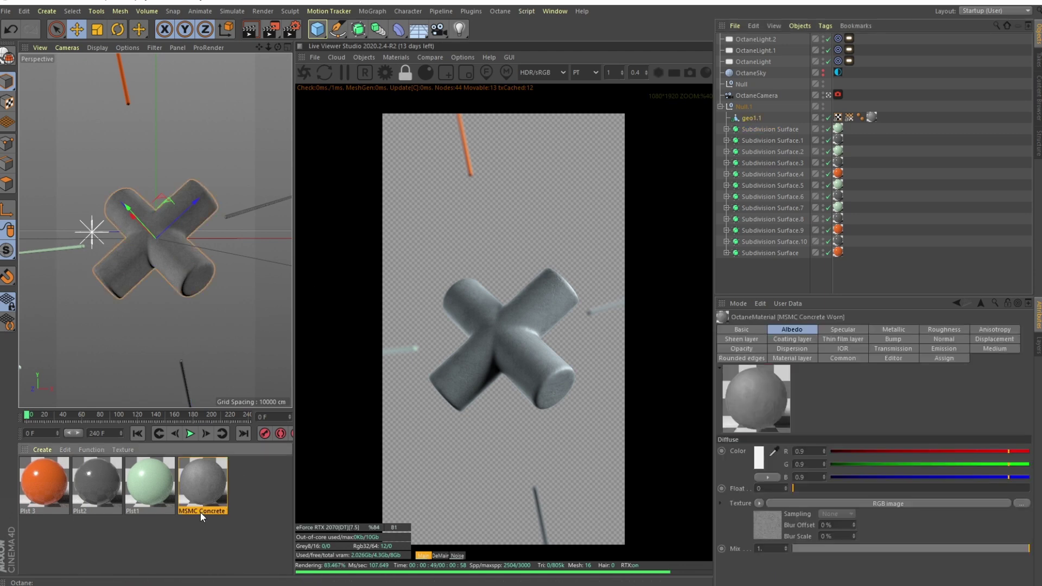
left_click(142, 491)
left_click(44, 484)
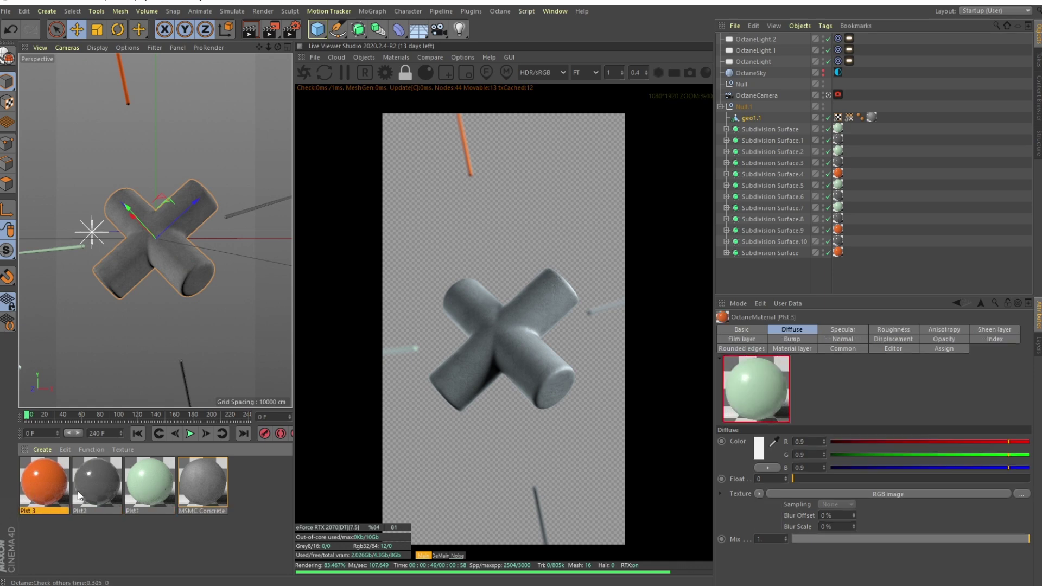
left_click(260, 497)
Toggle the three Octane lights off and back on, leaving all enabled
left_click(753, 62)
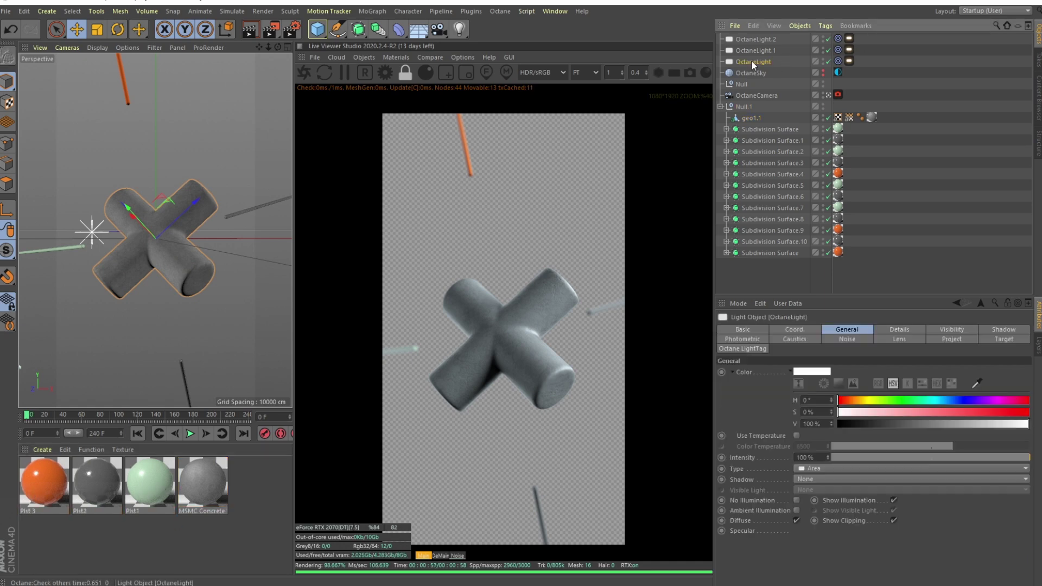
left_click(754, 40)
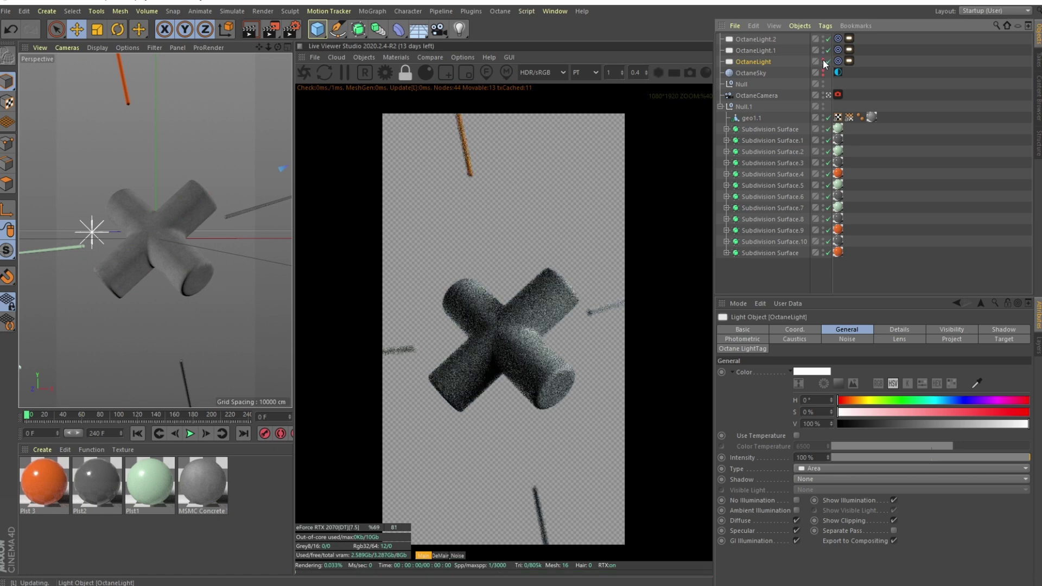
left_click_drag(827, 61, 827, 39)
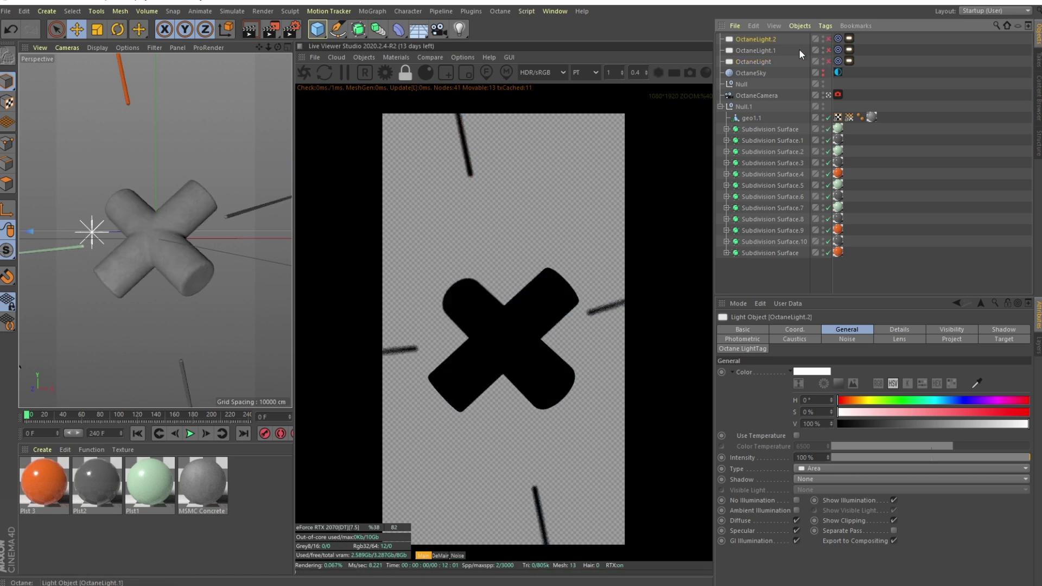
left_click(829, 39)
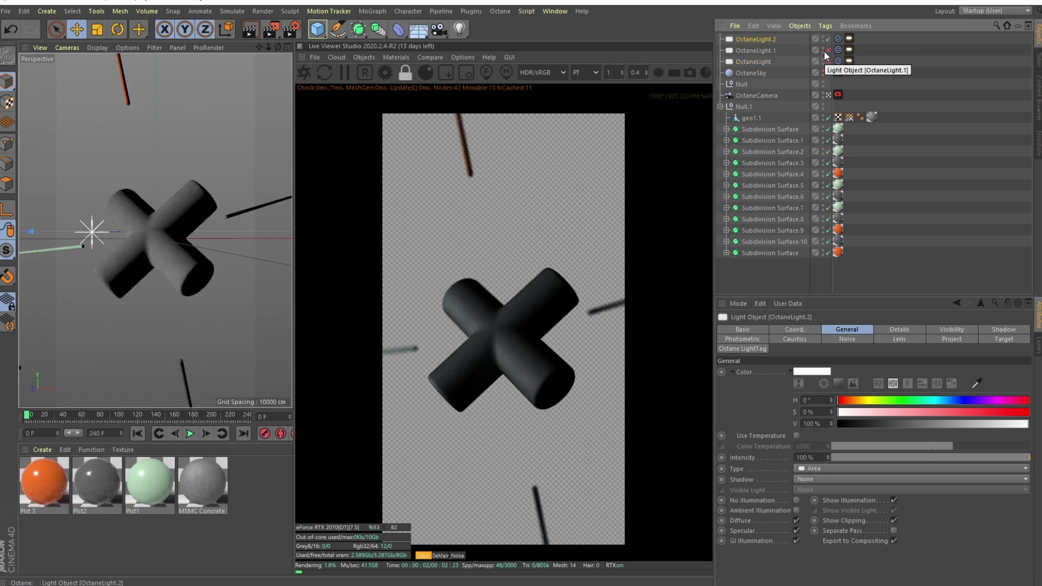
left_click(828, 39)
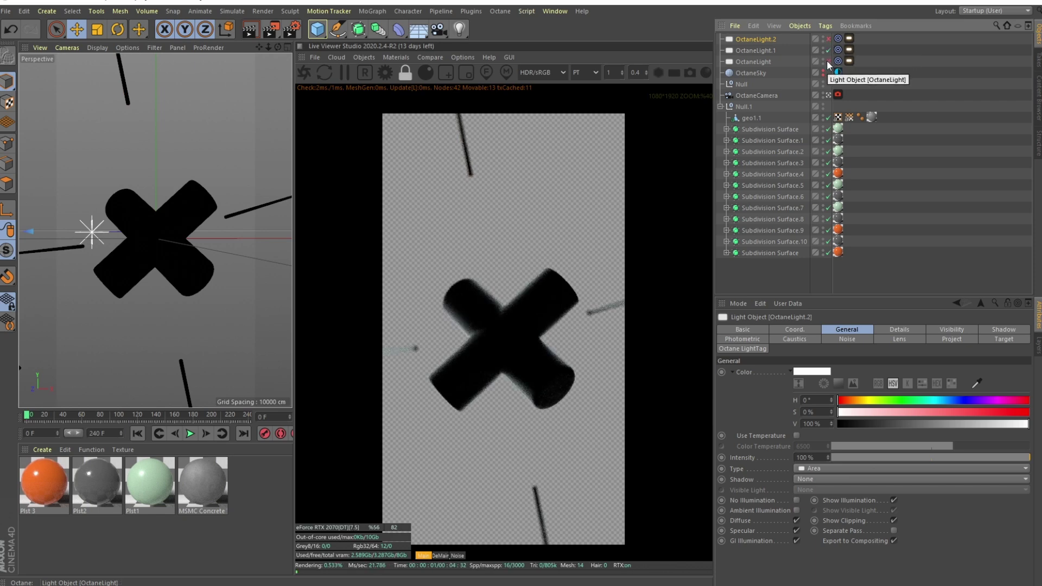
left_click(828, 62)
left_click(828, 49)
left_click(828, 39)
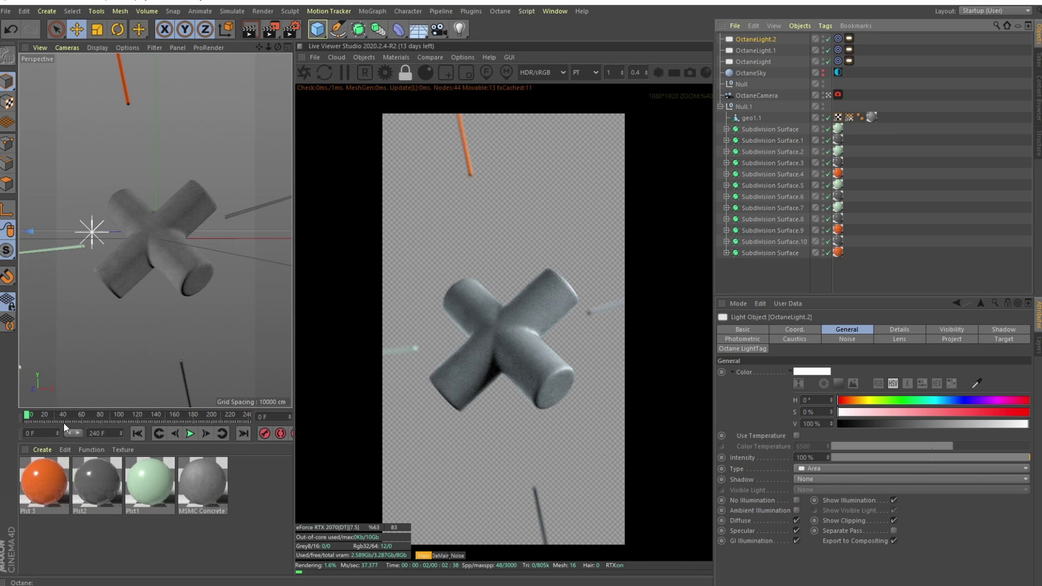
At a mid frame, show the OctaneCamera tag's Thinlens, depth of field and Camera Imager settings
left_click(112, 415)
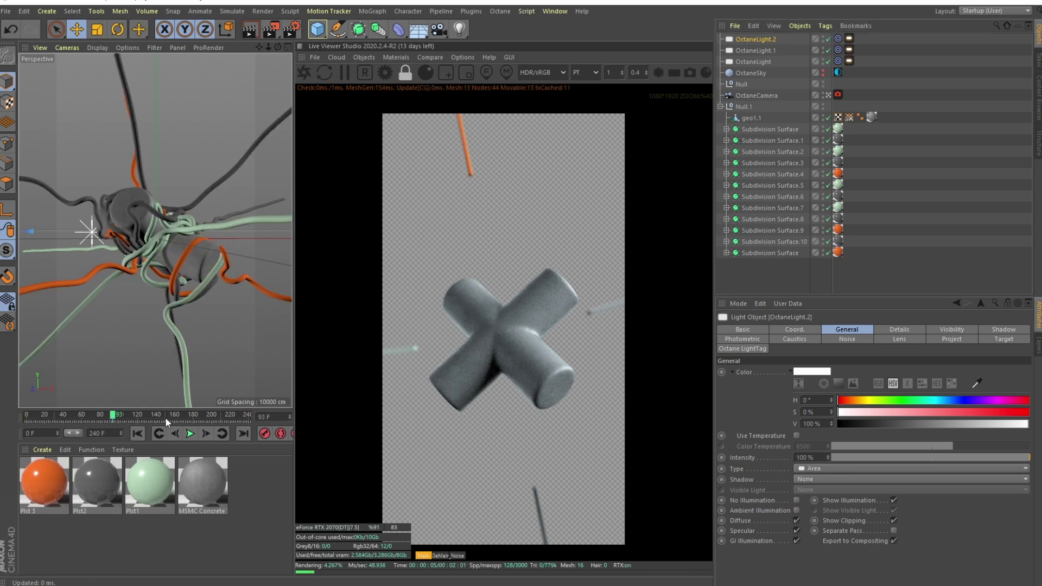
left_click(837, 94)
left_click(797, 329)
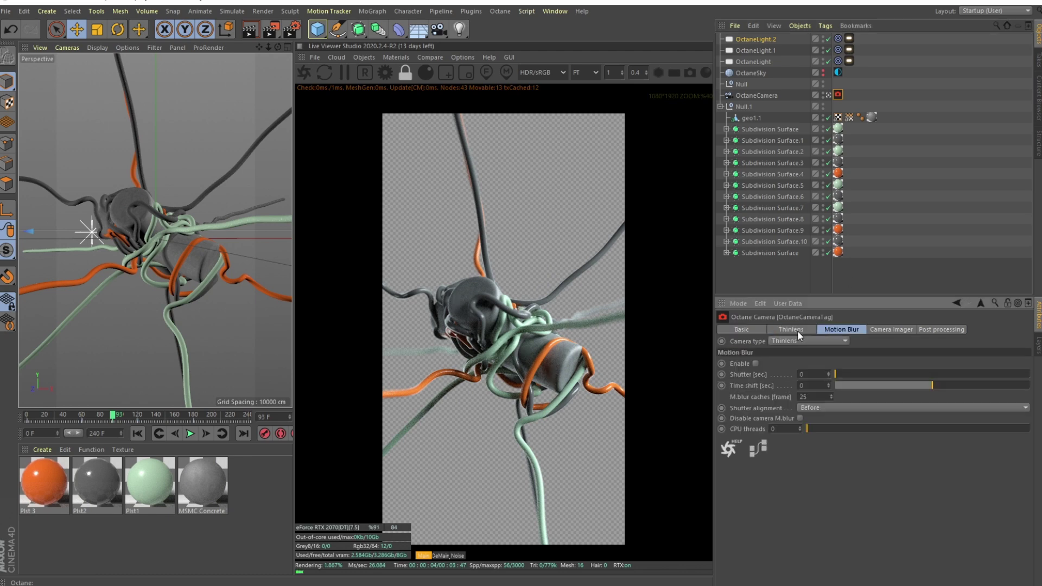
left_click(752, 375)
left_click(754, 423)
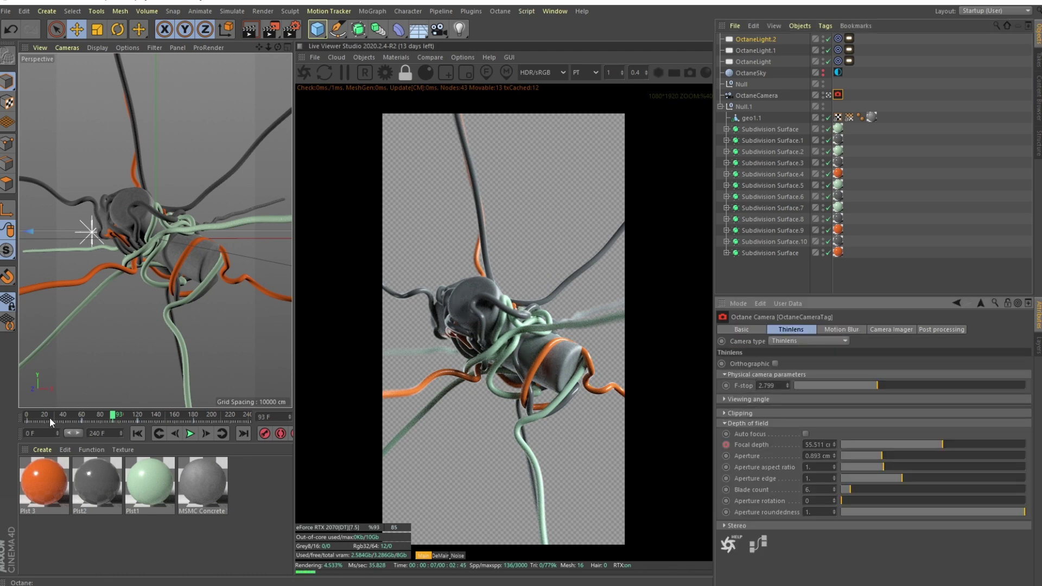
left_click_drag(65, 414, 136, 411)
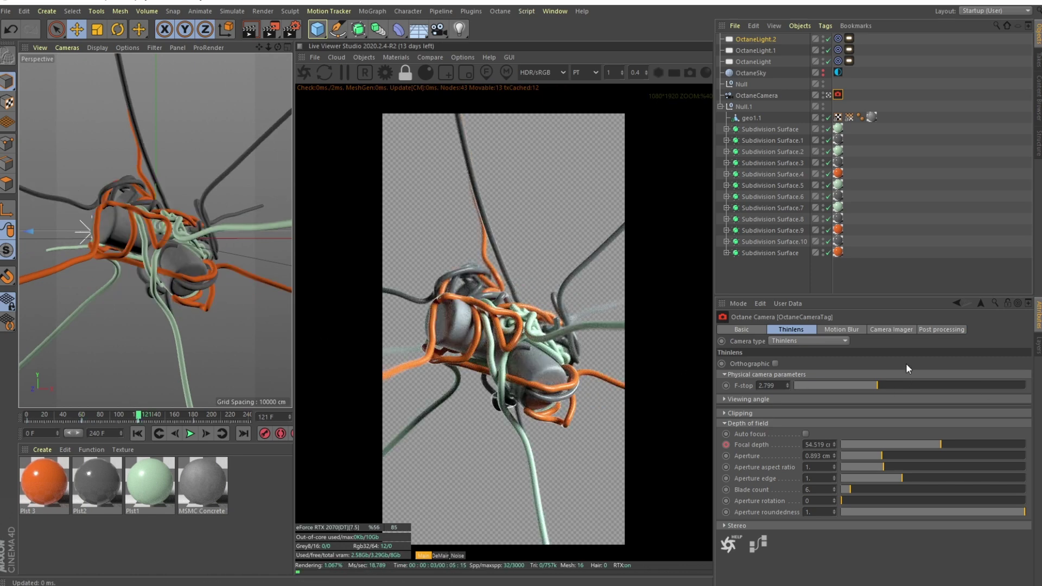
left_click(892, 329)
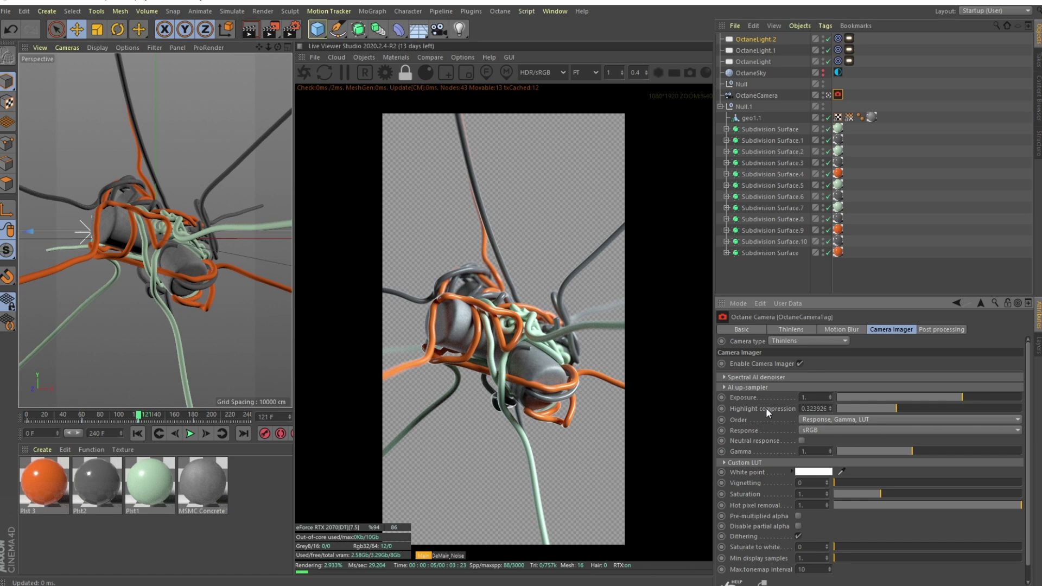